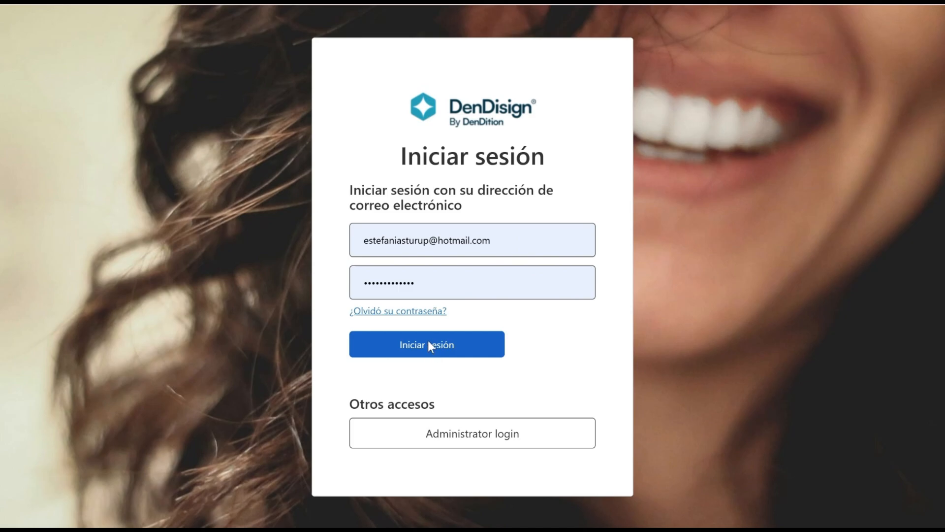
Sign in to DenDisign with the account e-mail and password.
click(427, 344)
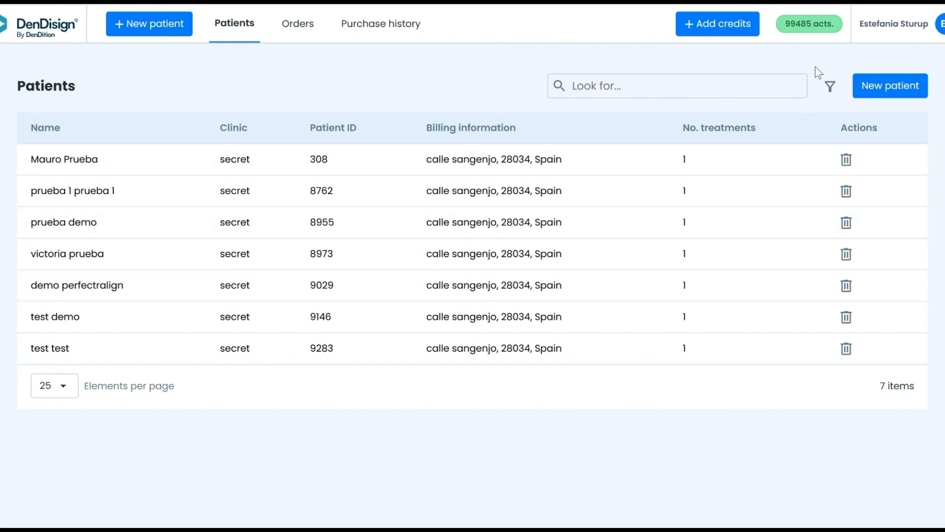
click(884, 27)
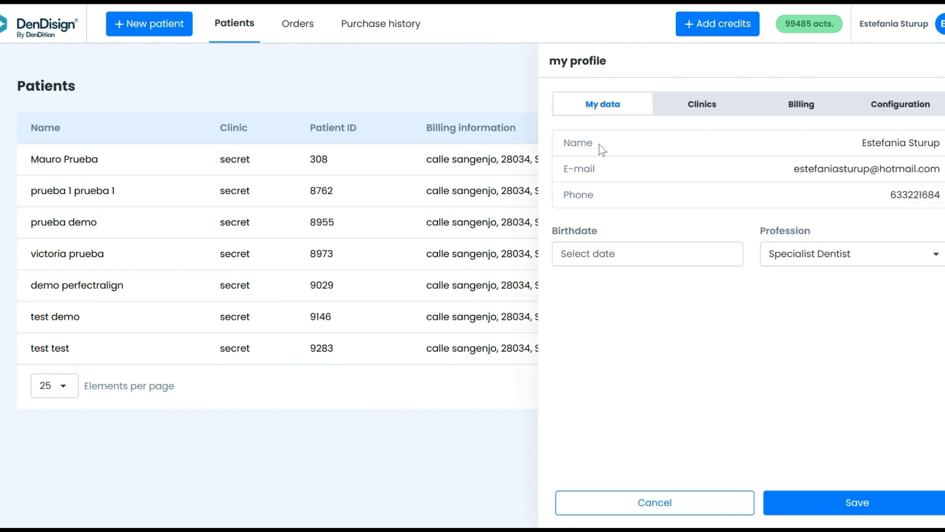
click(696, 101)
click(812, 109)
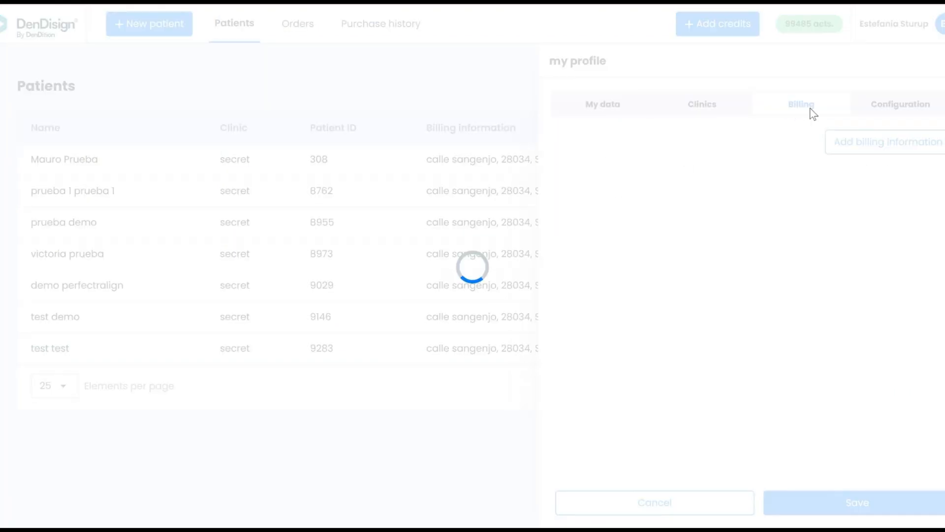
click(901, 108)
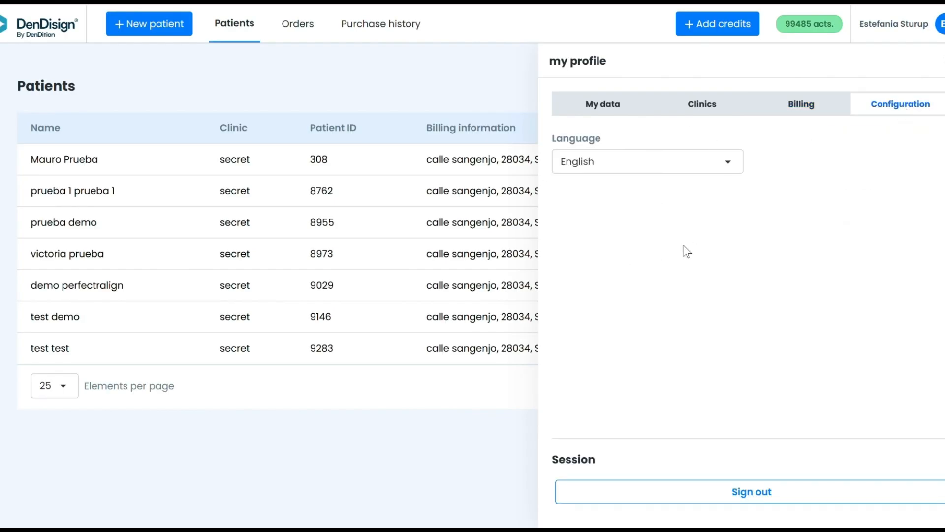
click(941, 67)
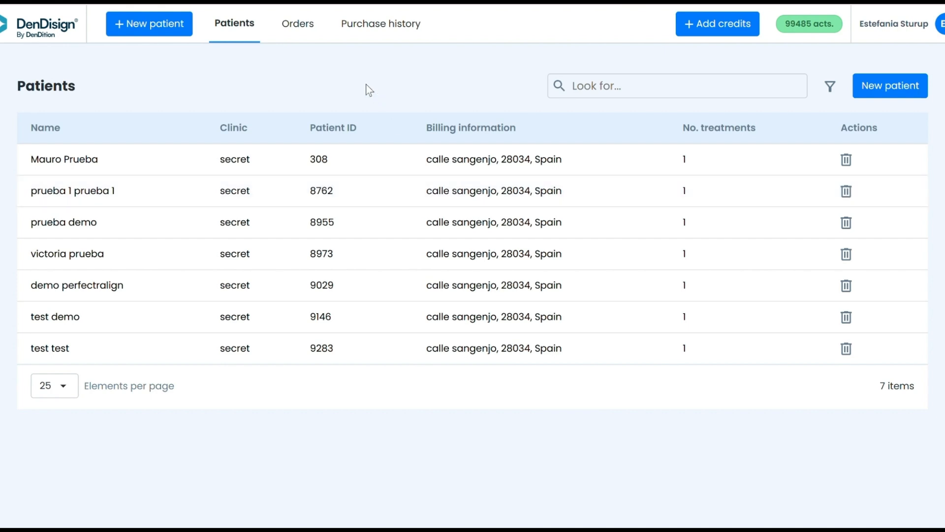
Add new patient DEMO test: born 4 November, female, with the assigned clinic and saved billing.
click(152, 25)
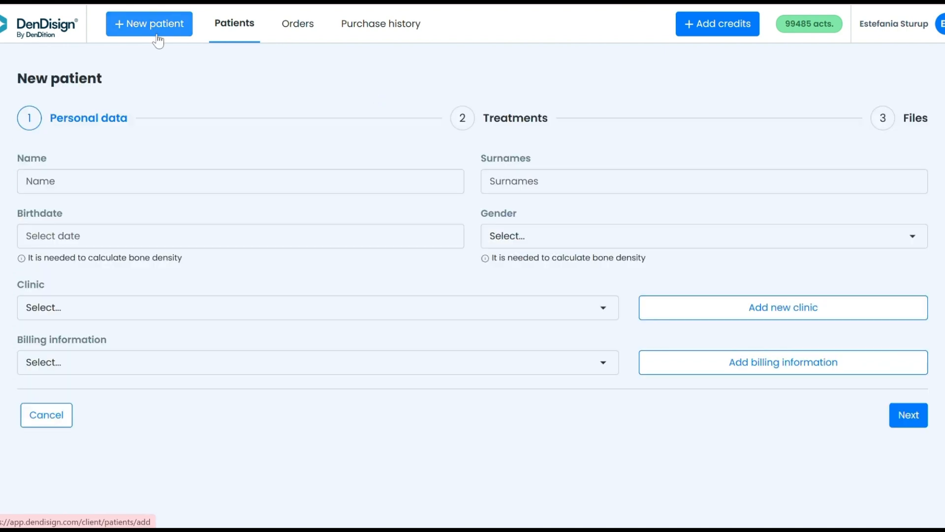
click(203, 177)
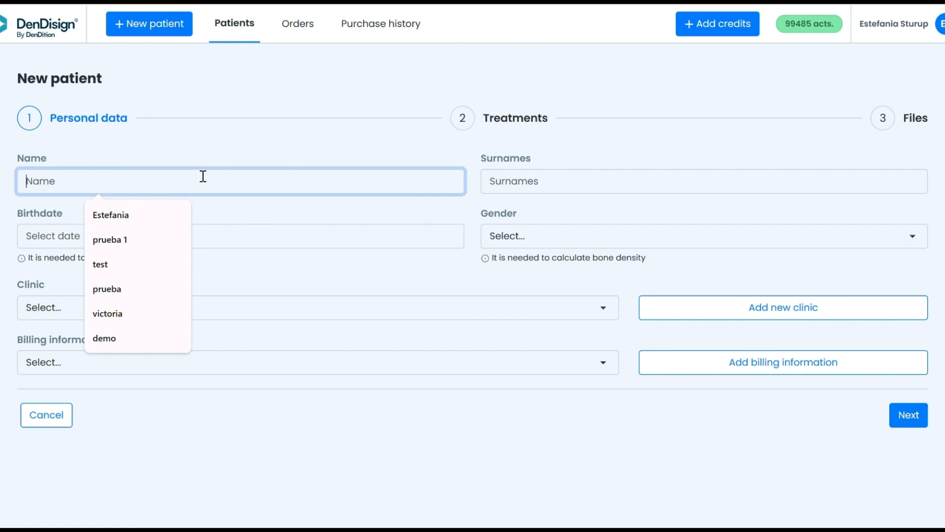
text(DEMO)
click(563, 186)
text(test)
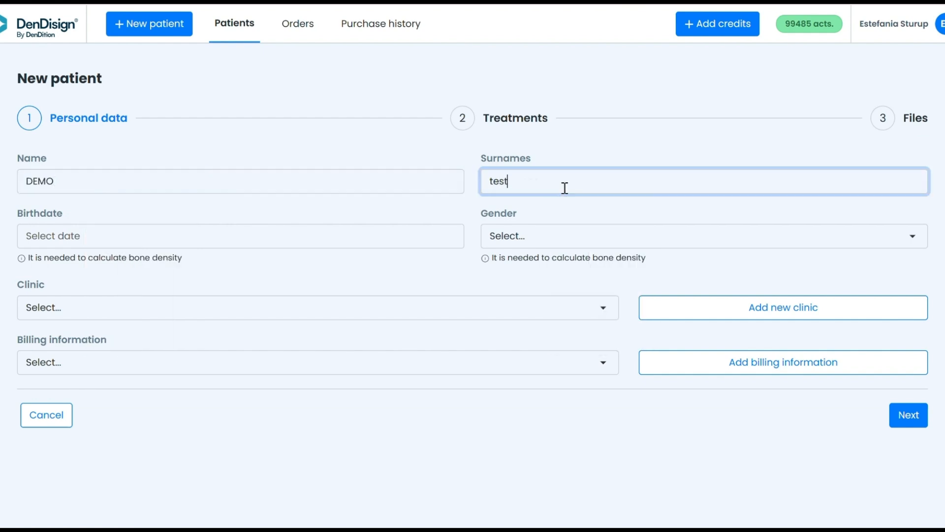
click(313, 242)
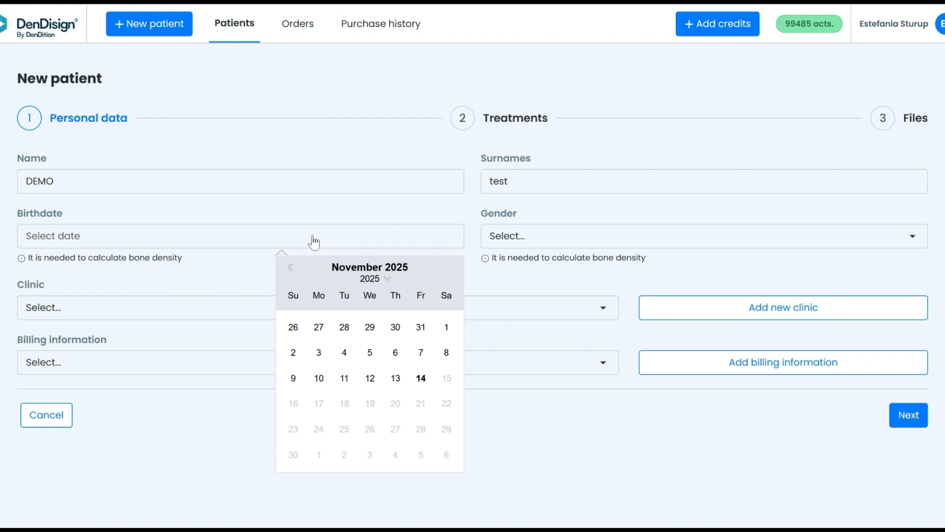
click(345, 354)
click(523, 239)
click(516, 284)
click(262, 310)
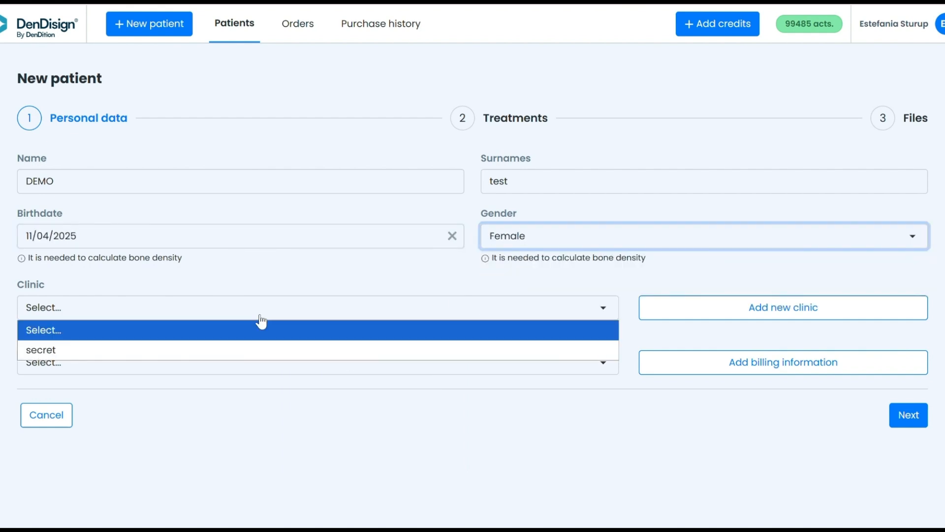
click(173, 352)
click(152, 364)
click(148, 401)
click(907, 418)
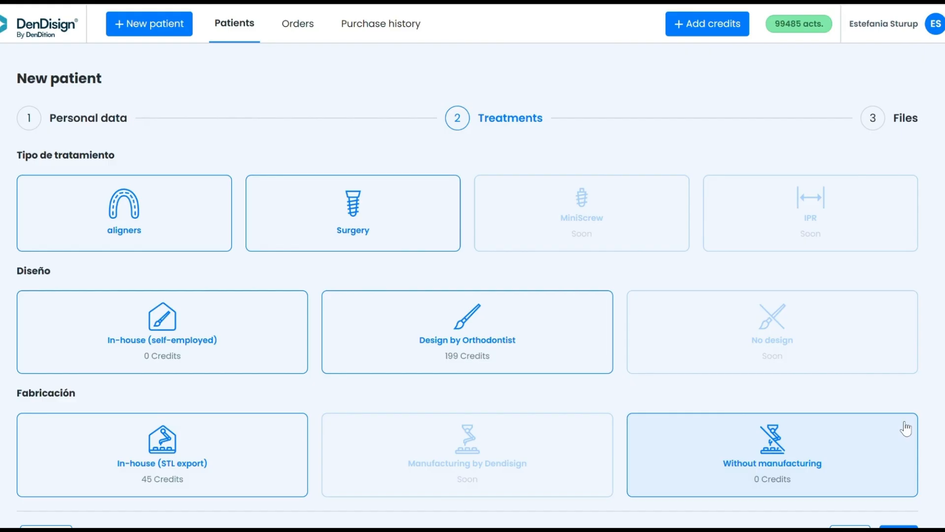
Choose aligners, in-house self-employed design and in-house STL export manufacturing.
click(140, 207)
scroll(274, 166, down, 1)
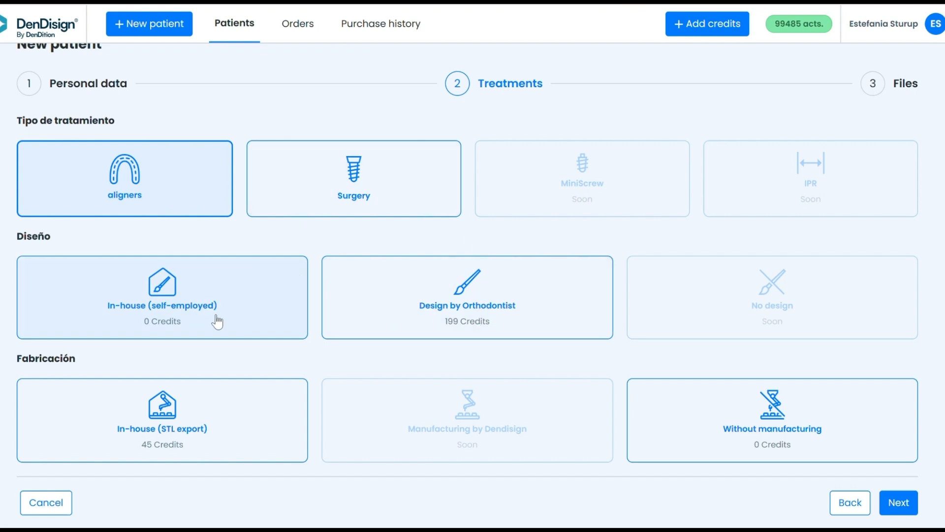
click(164, 313)
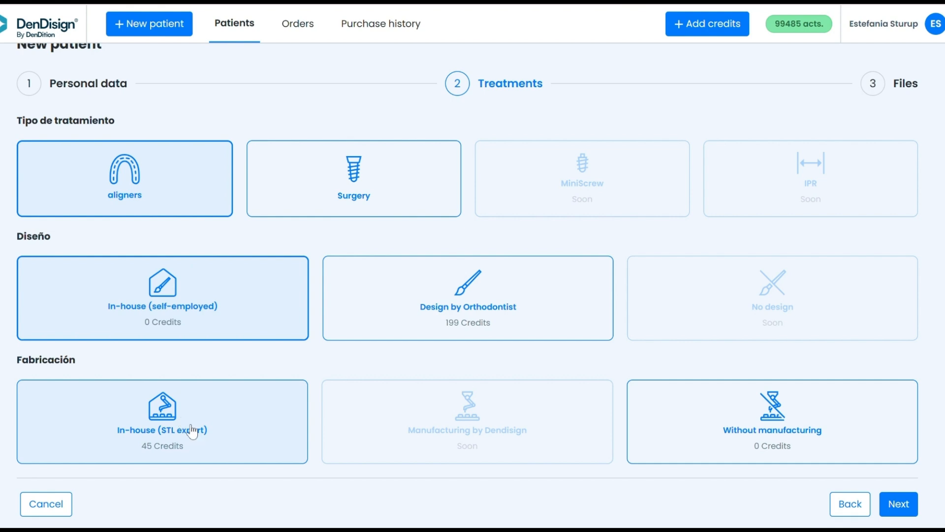
click(199, 440)
click(893, 507)
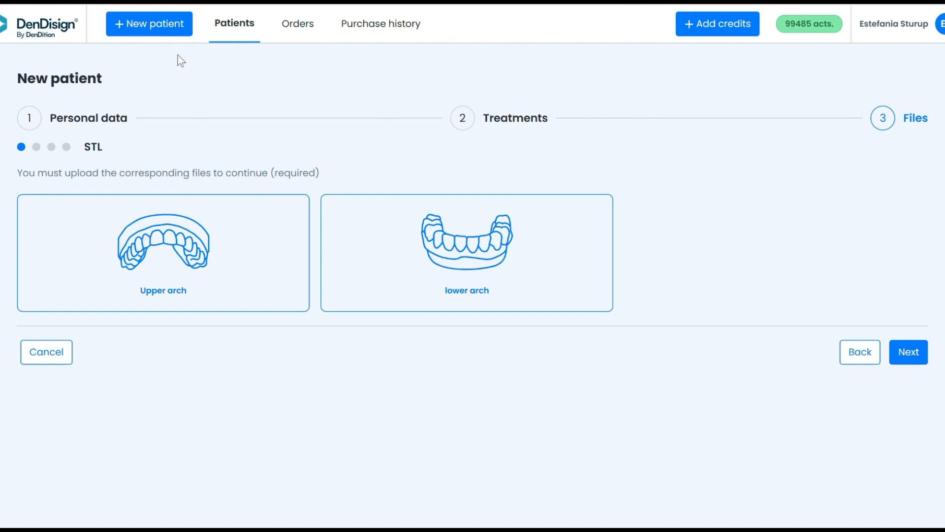
Upload RAW_UPPER and RAW_LOWER from the DEMO folder as the upper and lower arch scans.
click(169, 266)
scroll(32, 158, down, 5)
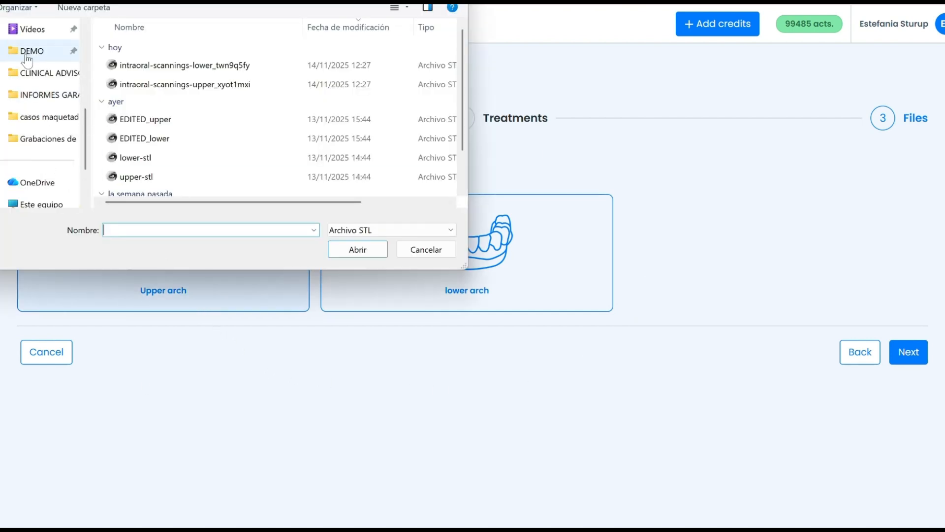
click(27, 53)
click(216, 61)
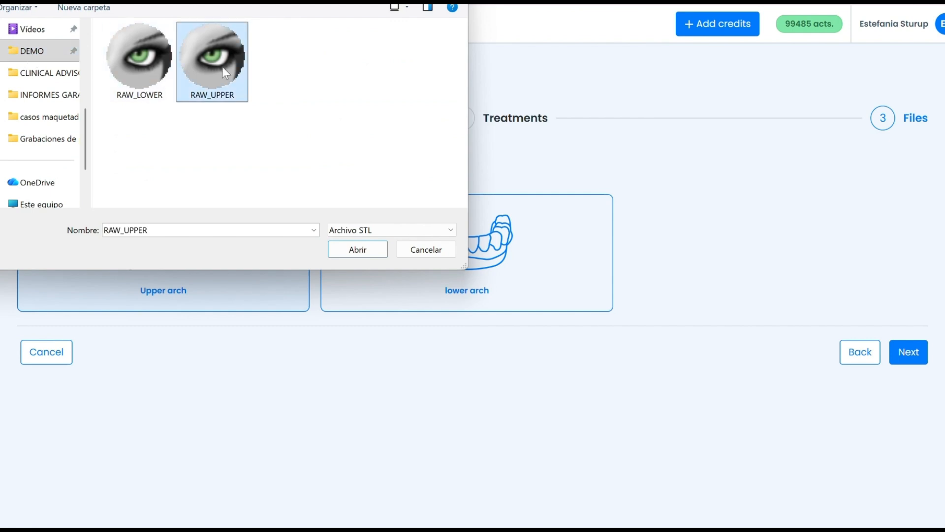
click(359, 252)
click(361, 262)
click(131, 57)
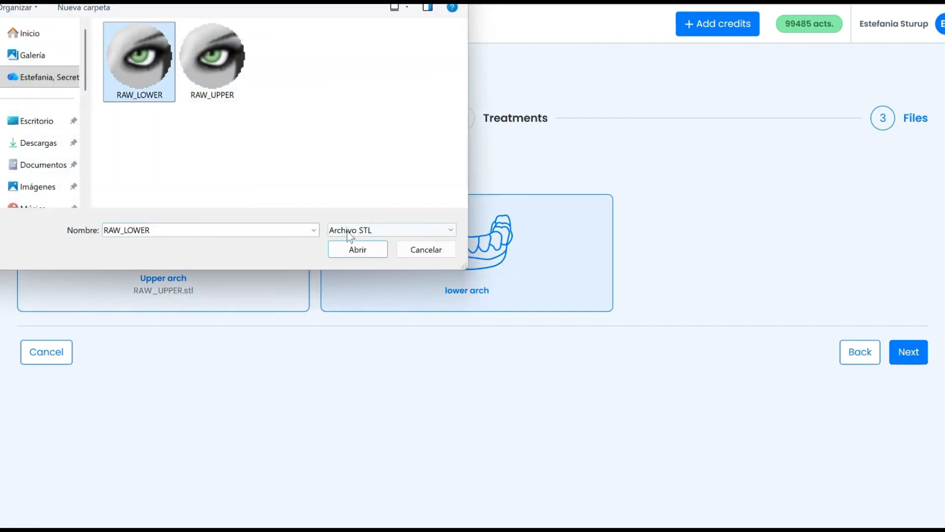
click(356, 246)
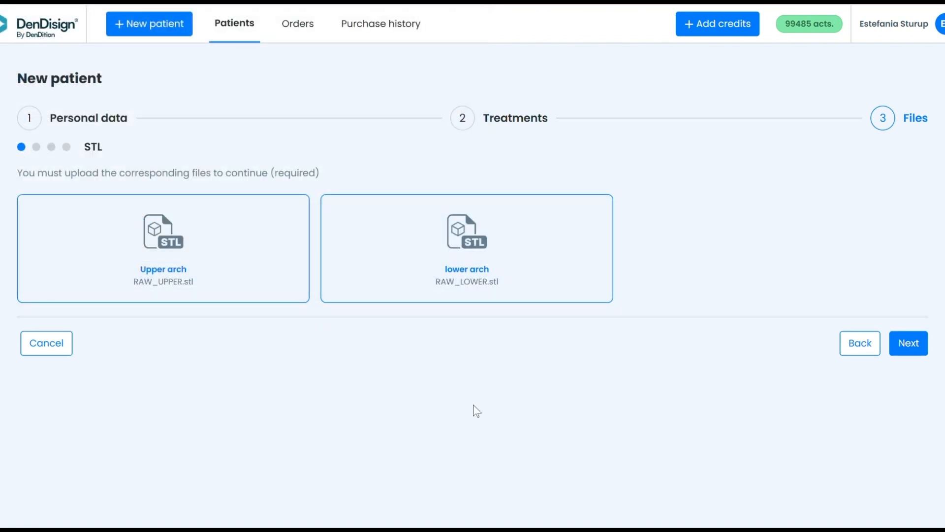
click(908, 345)
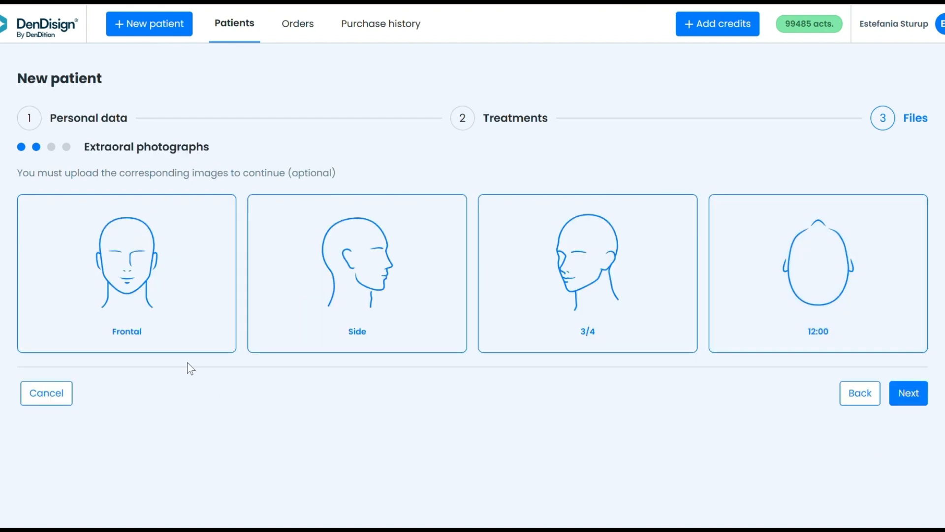
Attach photos 2 16, 3 15 and 1 12 as the Frontal, Side and 3/4 extraoral photos.
click(126, 259)
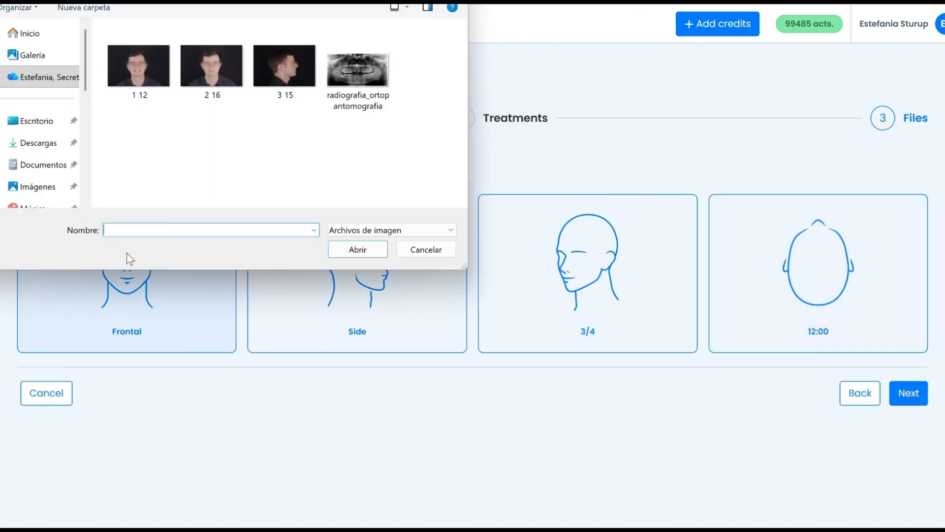
click(213, 77)
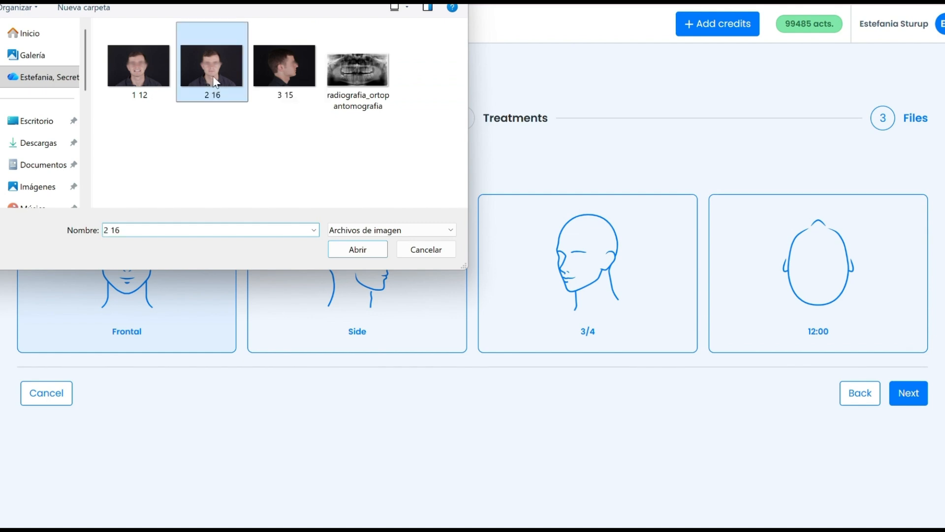
click(350, 250)
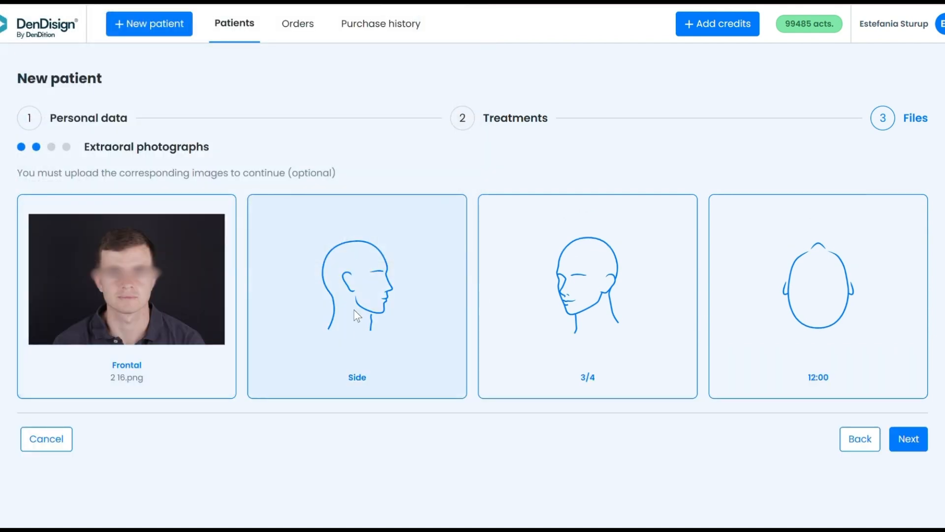
click(353, 309)
click(264, 76)
click(359, 252)
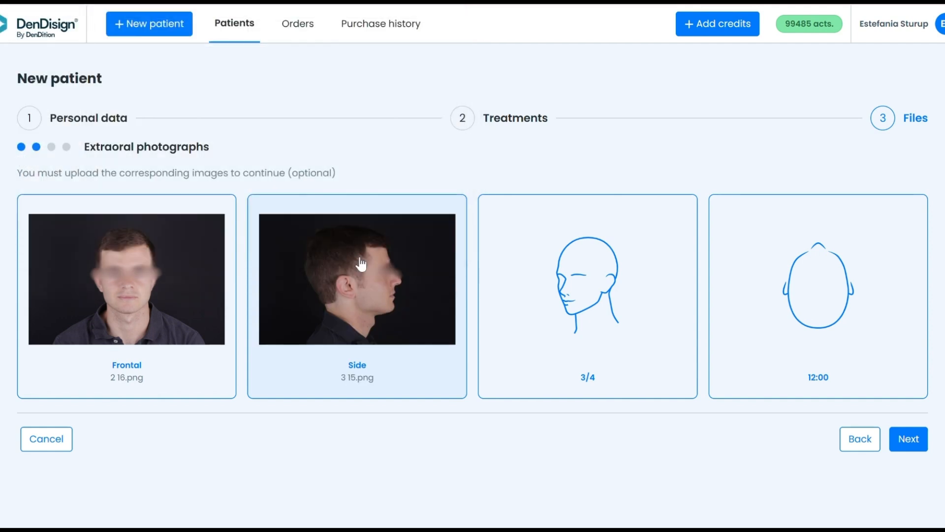
click(591, 324)
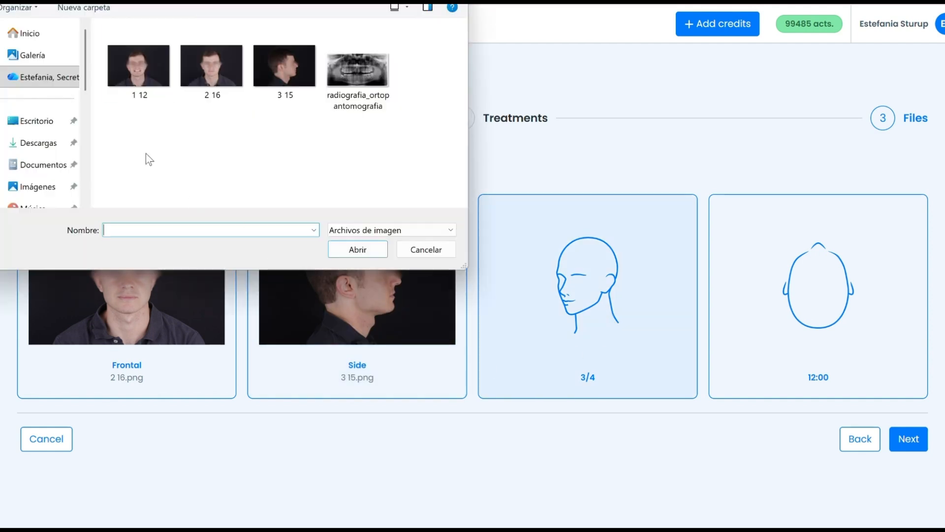
click(139, 74)
click(359, 250)
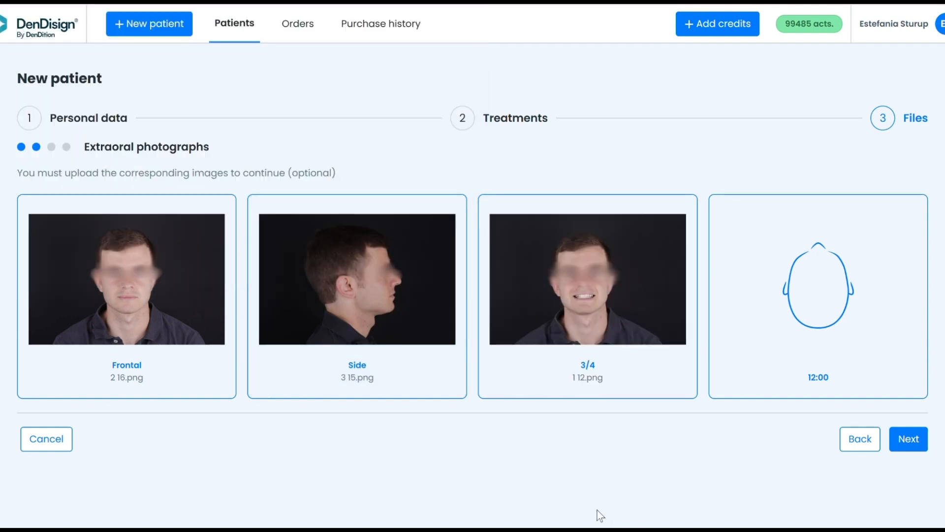
click(909, 438)
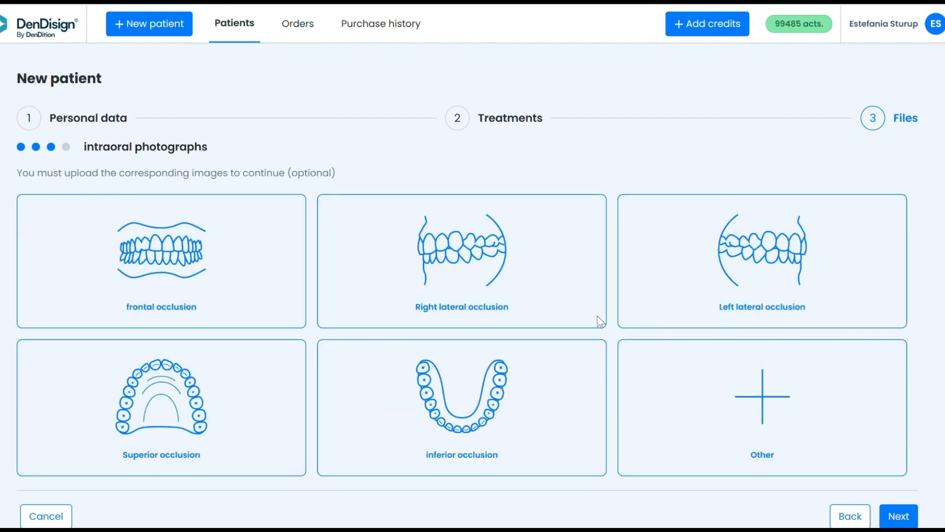
Skip intraoral photos, attach radiografia_ortopantomografia as the orthopantomography, and finish the patient.
click(910, 518)
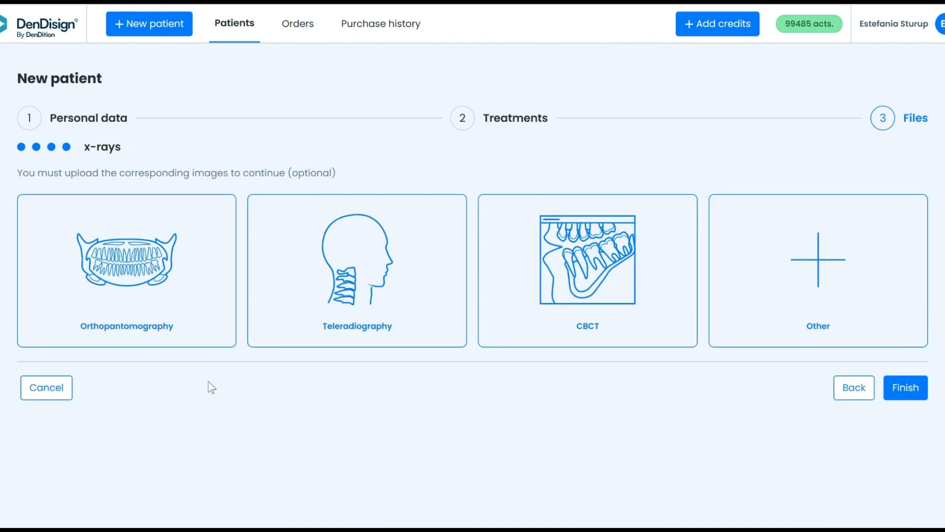
click(171, 295)
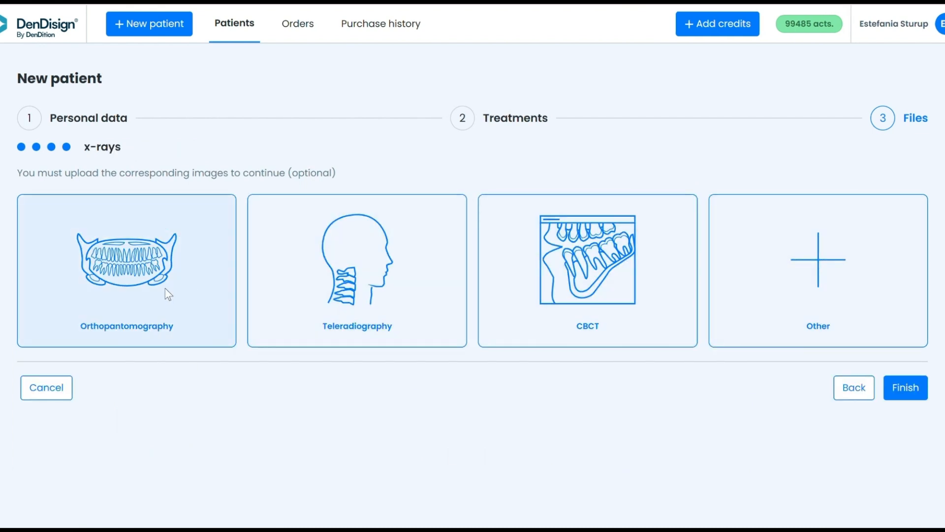
click(358, 69)
click(358, 249)
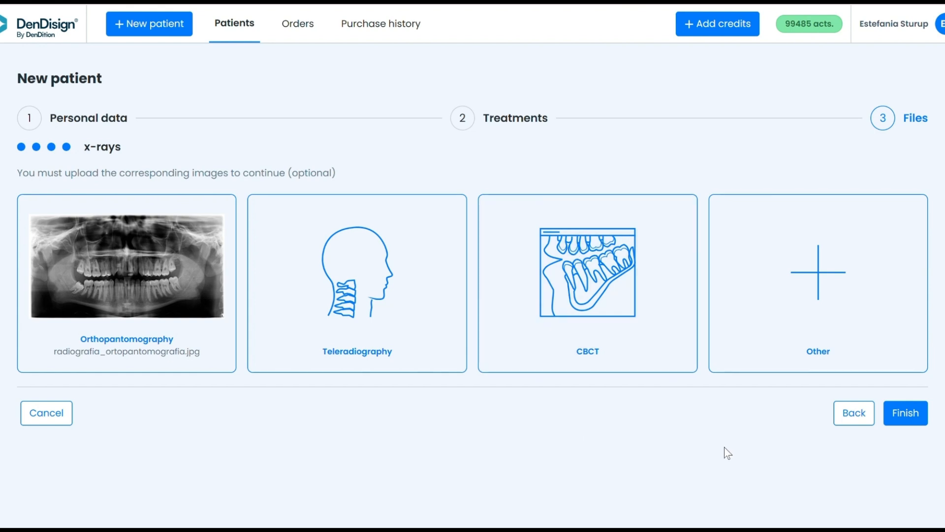
click(904, 414)
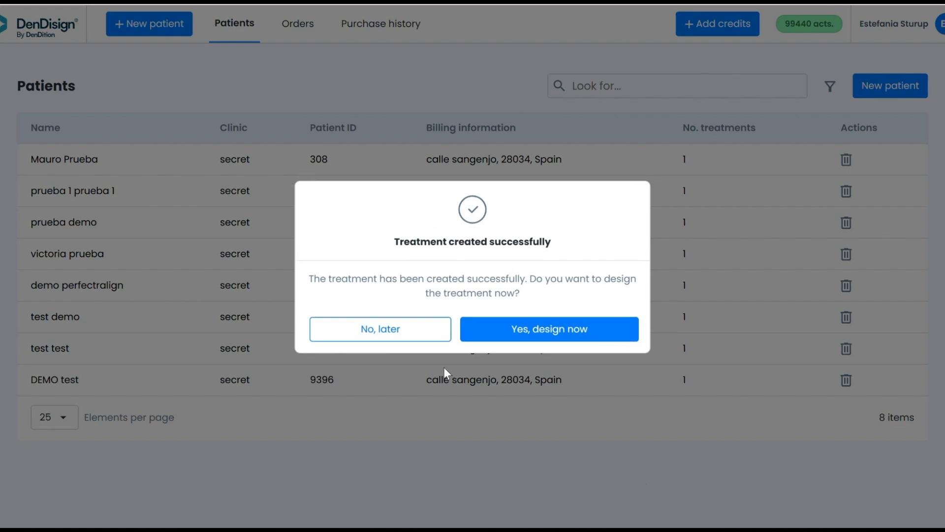
Start designing the treatment right away and review the workflow steps list.
click(605, 335)
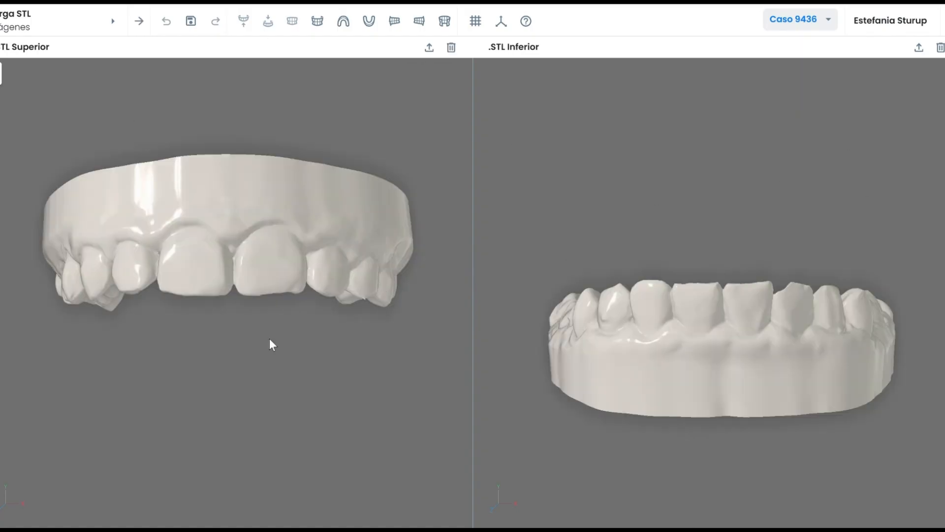
click(68, 21)
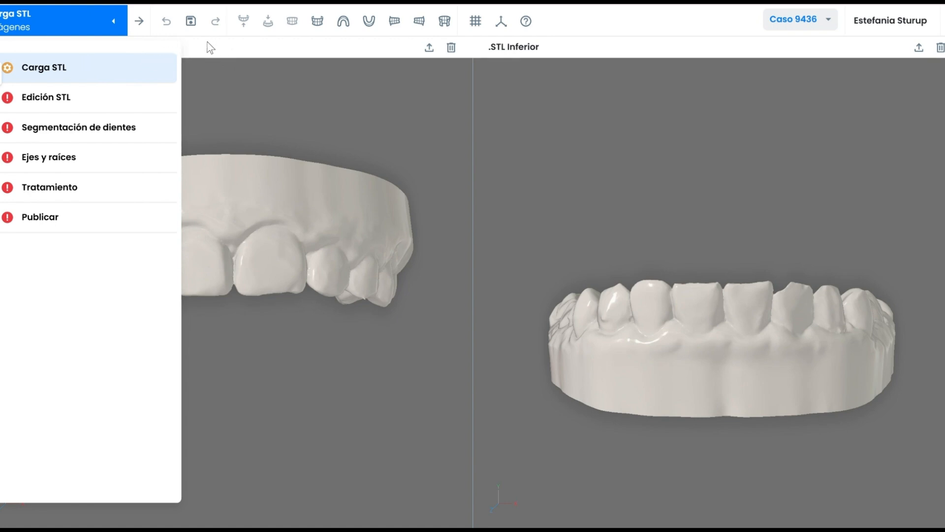
click(105, 22)
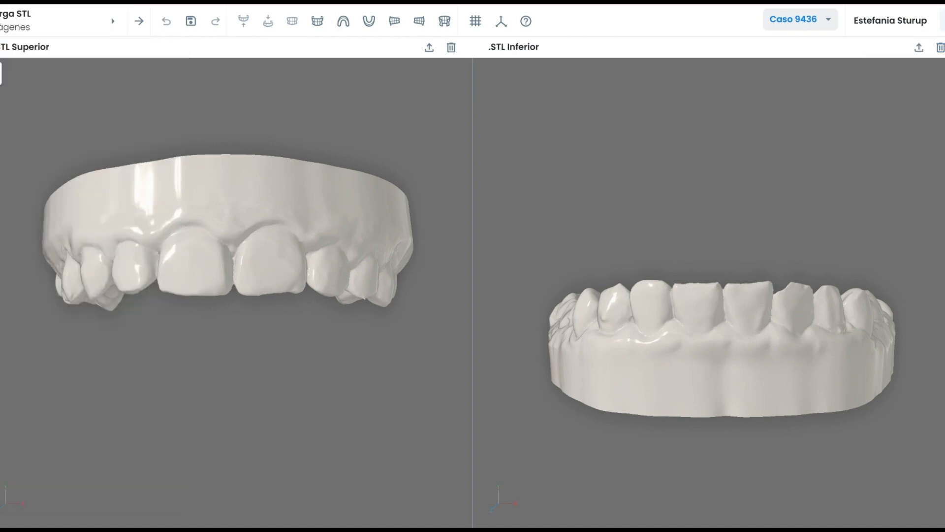
Set the interface language to English and save the setting.
click(941, 20)
click(829, 85)
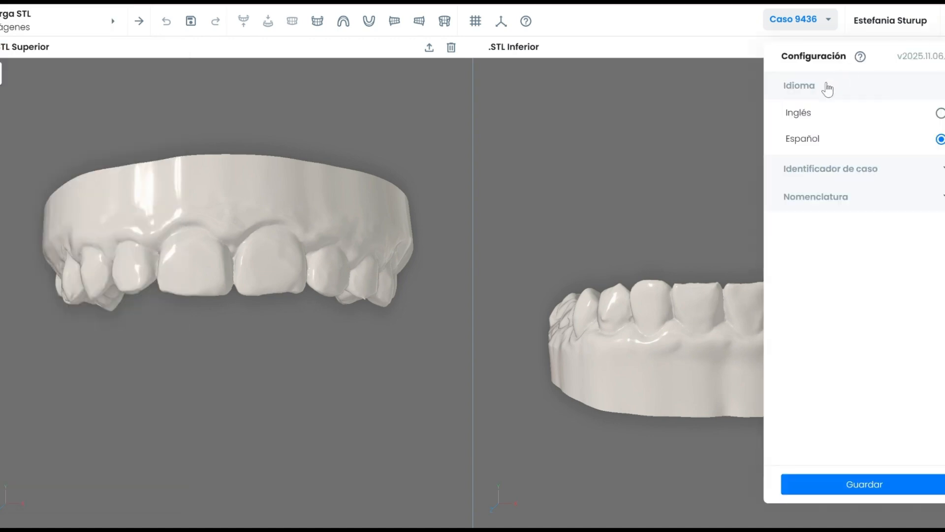
click(820, 117)
click(882, 482)
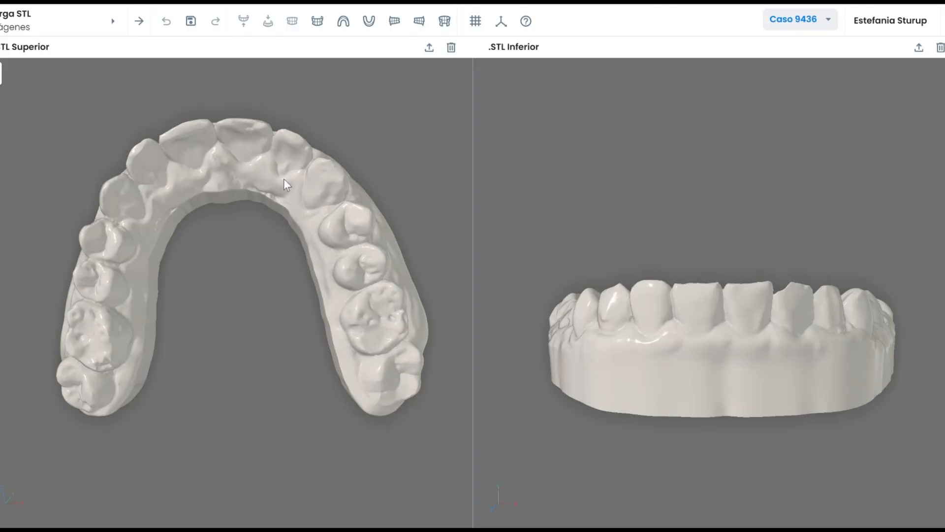
Turn the upper arch to a frontal view and the lower arch to show its biting surface.
drag(284, 185, 197, 320)
scroll(247, 334, up, 3)
drag(687, 300, 678, 372)
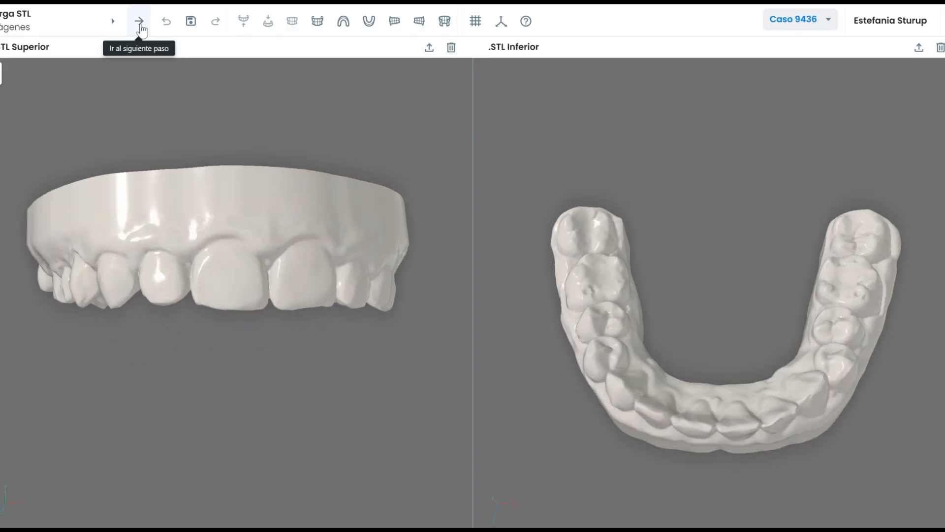
Advance to the next workflow step and check the joined model from the side.
click(139, 21)
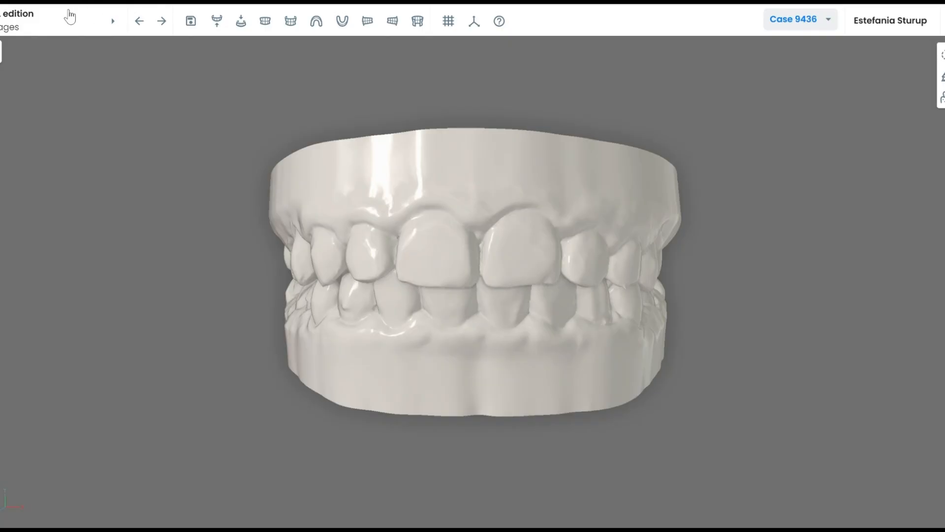
click(69, 19)
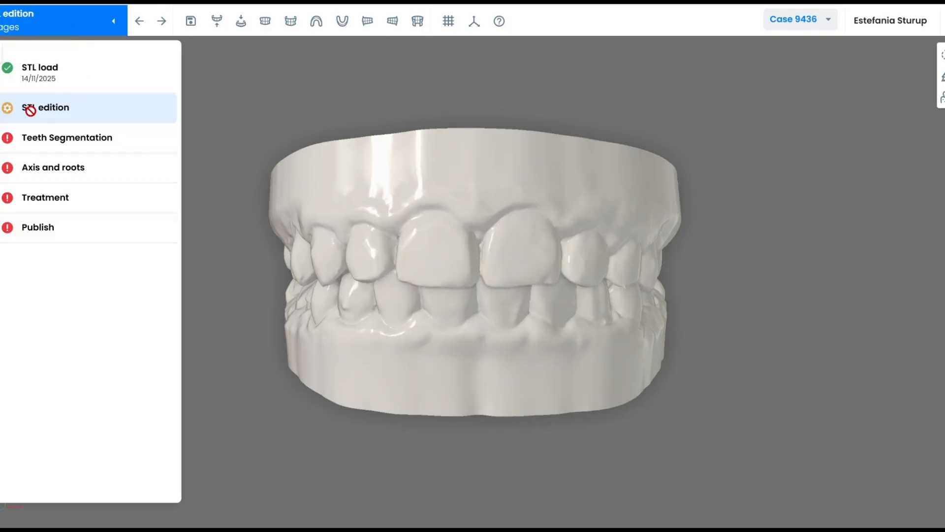
click(113, 21)
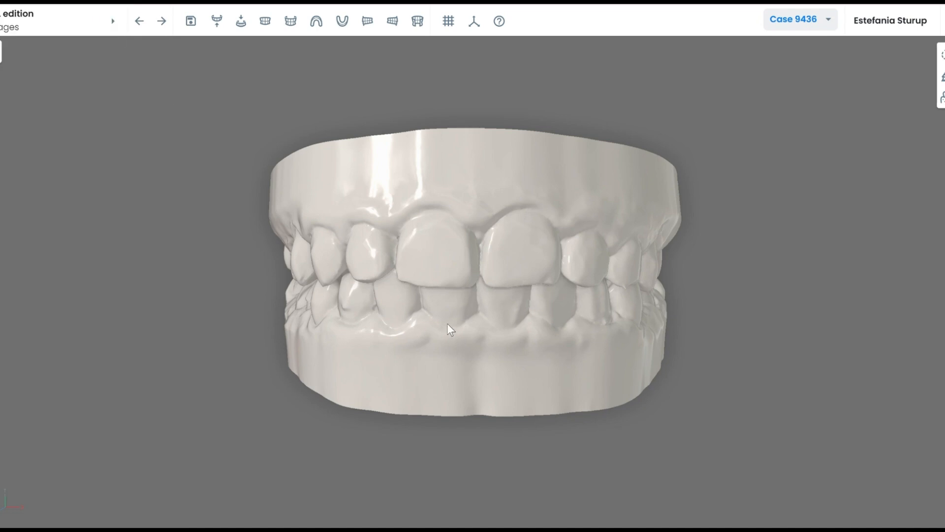
drag(515, 326, 442, 297)
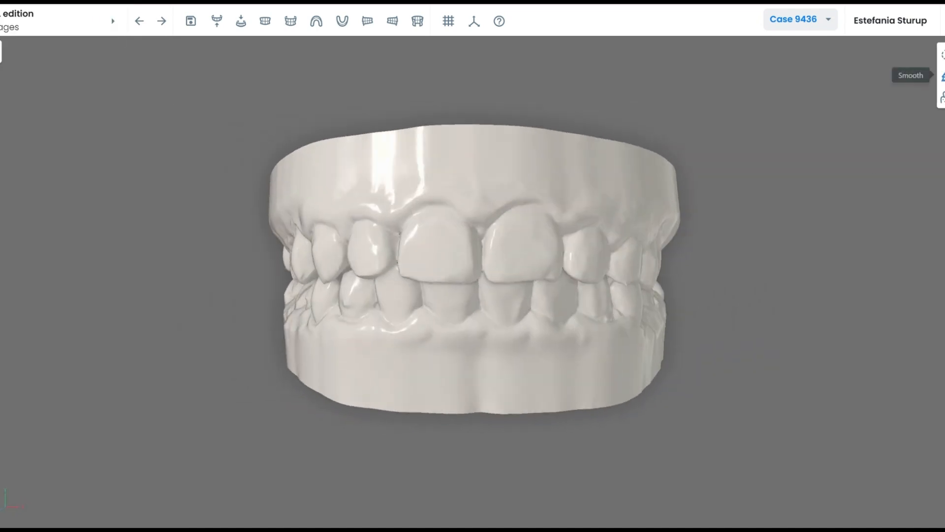
Reposition the models to Rotation Axis Y 2.71 and Up/Down 0.02, centred, and save.
click(942, 55)
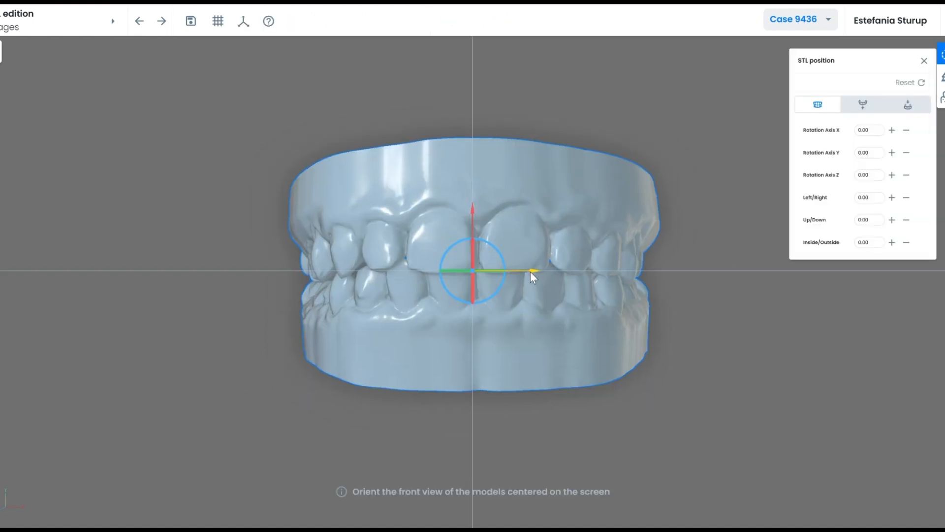
drag(531, 269, 527, 271)
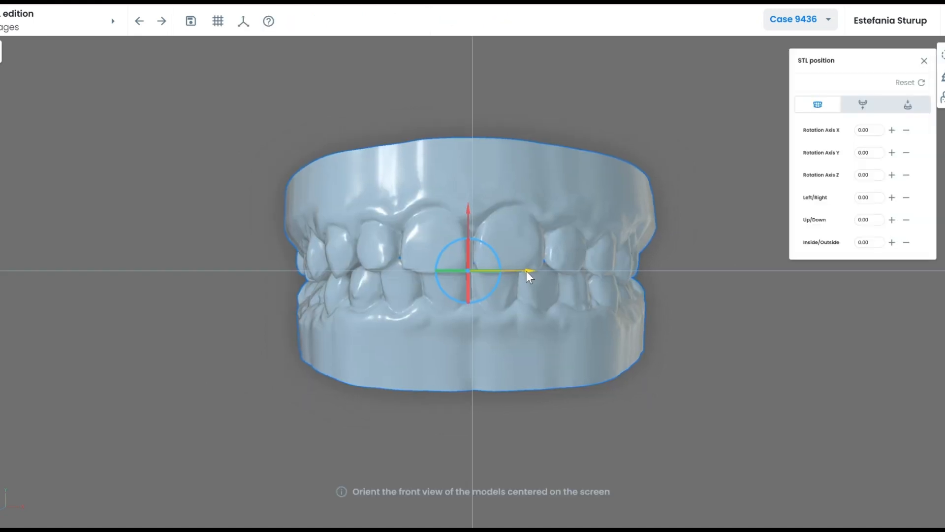
drag(468, 211, 468, 210)
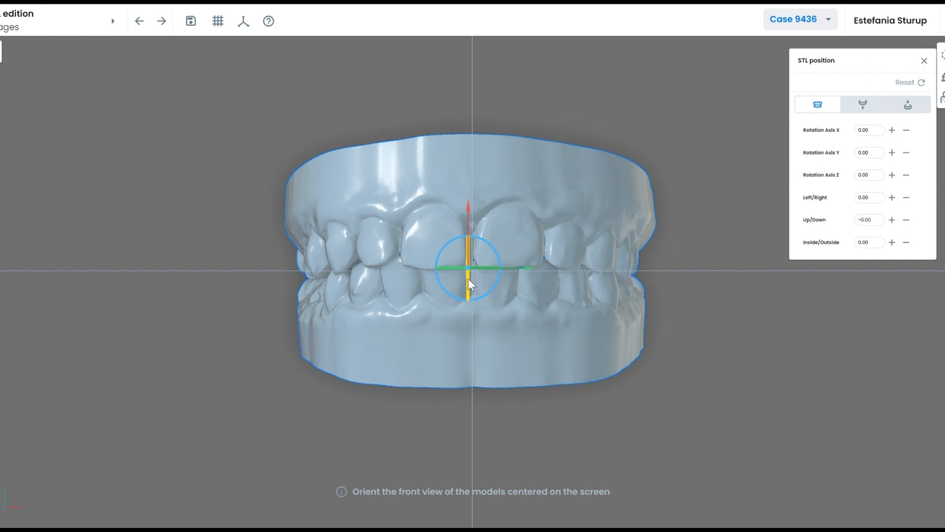
drag(468, 279, 467, 283)
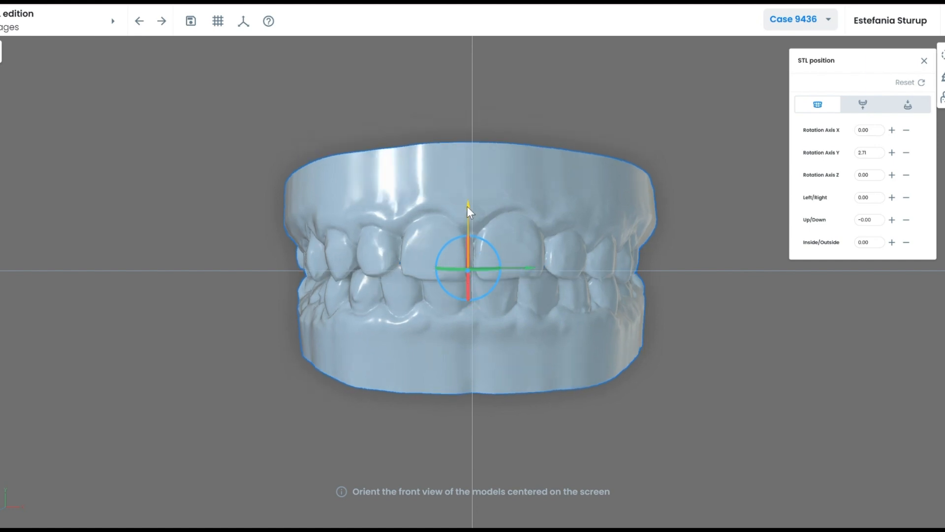
drag(468, 206, 468, 203)
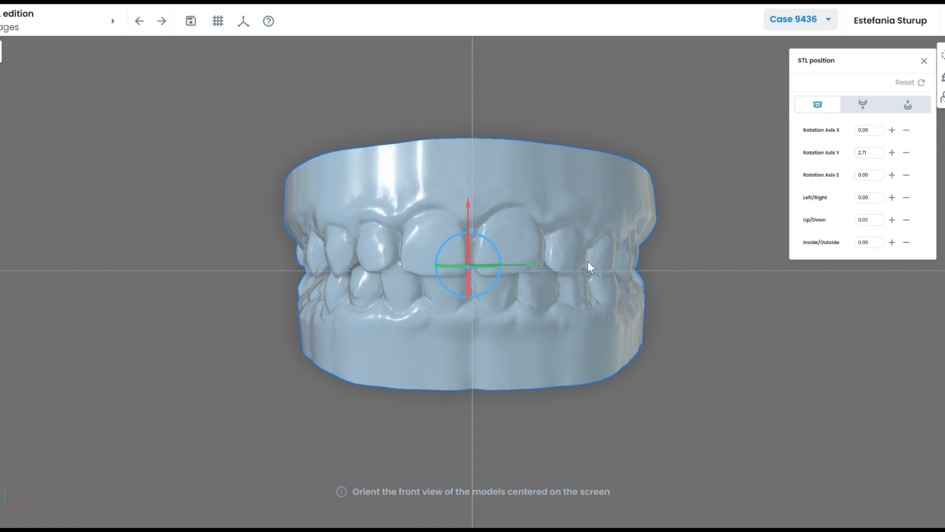
drag(532, 266, 530, 266)
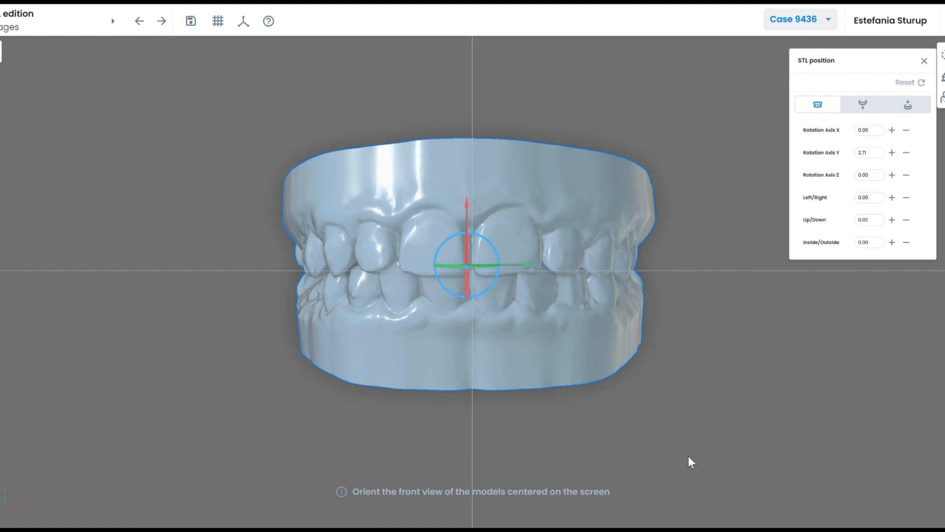
click(190, 21)
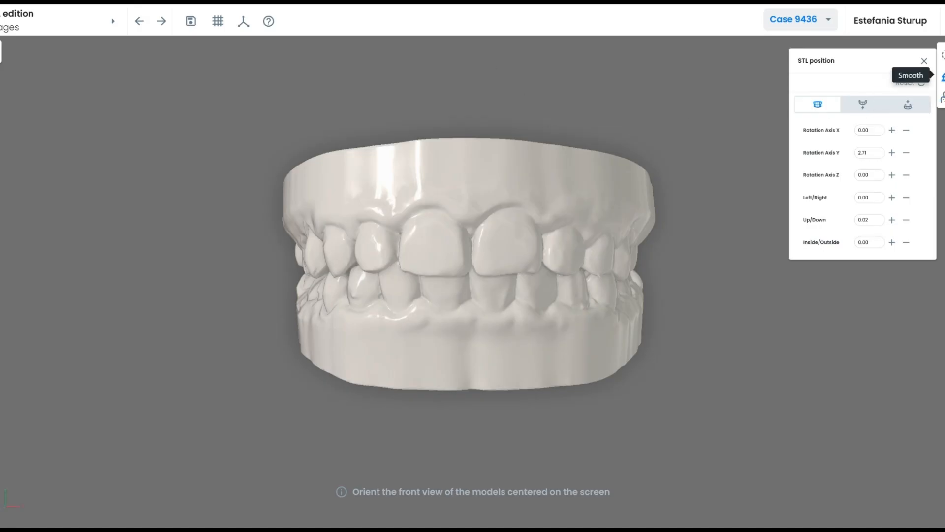
Smooth the notched and bumpy tooth edges with the 3 mm Smooth brush and save.
click(942, 77)
mouse_move(422, 293)
middle_down()
mouse_move(512, 296)
mouse_move(420, 294)
mouse_move(483, 321)
mouse_move(460, 331)
mouse_move(510, 202)
mouse_move(447, 226)
mouse_move(425, 276)
middle_up()
scroll(425, 277, up, 3)
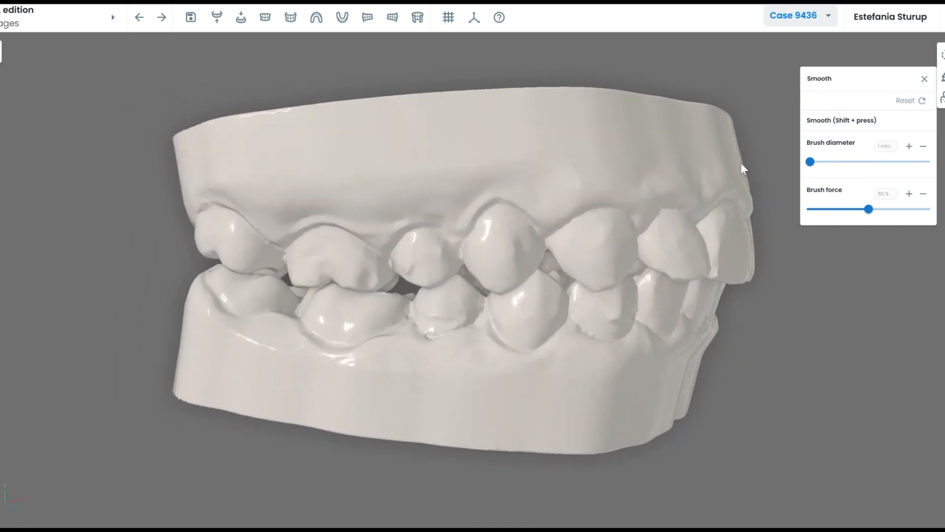
shift+scroll(445, 202, up, 2)
middle_drag(415, 277, 414, 272)
shift+click(412, 266)
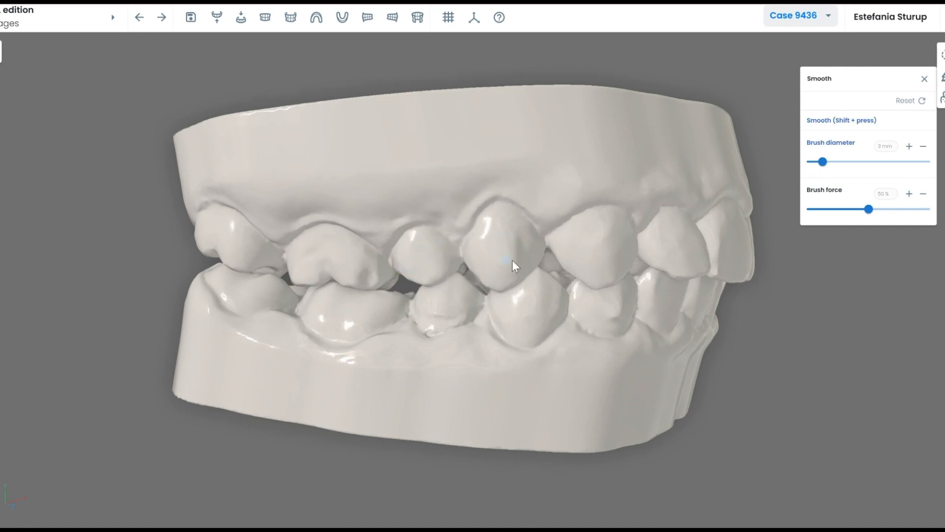
drag(468, 298, 487, 298)
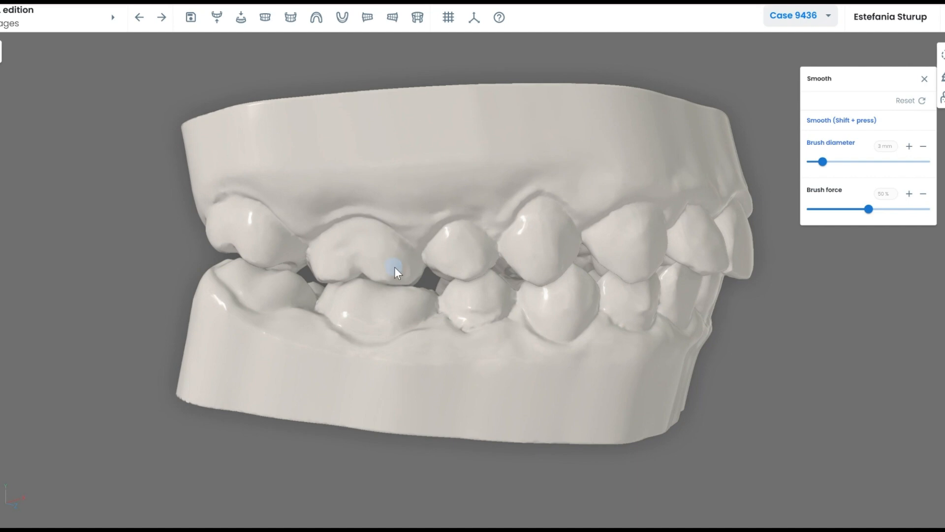
mouse_move(394, 267)
mouse_down()
mouse_move(451, 323)
mouse_move(524, 312)
mouse_move(587, 339)
mouse_move(405, 333)
mouse_up()
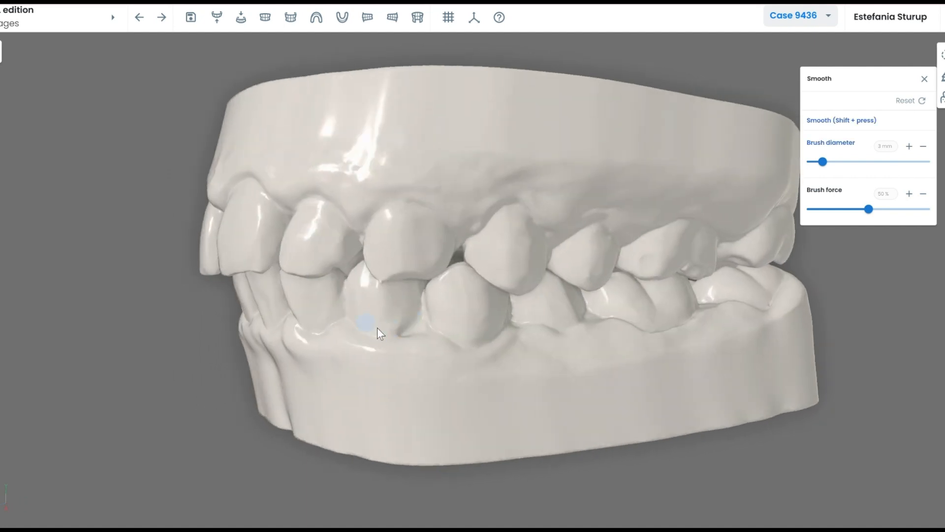
scroll(465, 330, down, 3)
drag(504, 304, 472, 247)
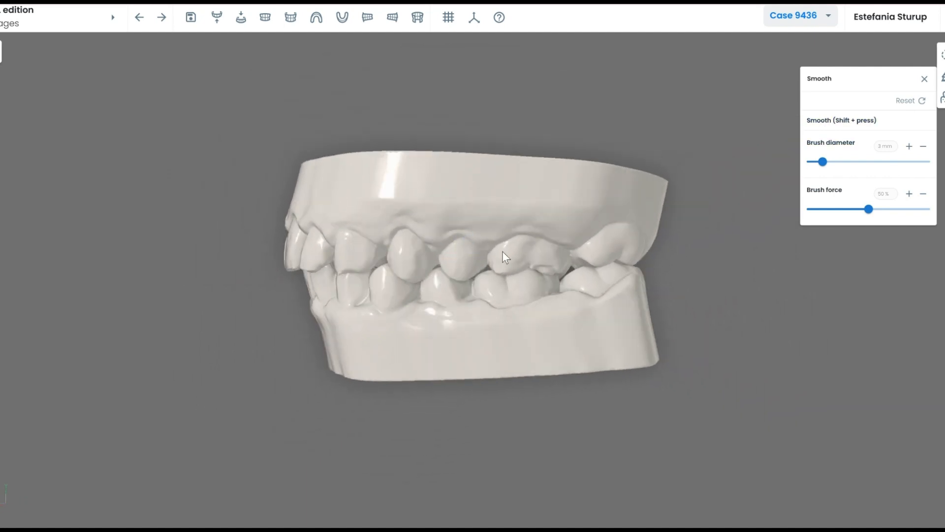
mouse_move(547, 274)
shift+mouse_down()
mouse_move(555, 279)
mouse_move(528, 313)
mouse_move(607, 282)
shift+mouse_up()
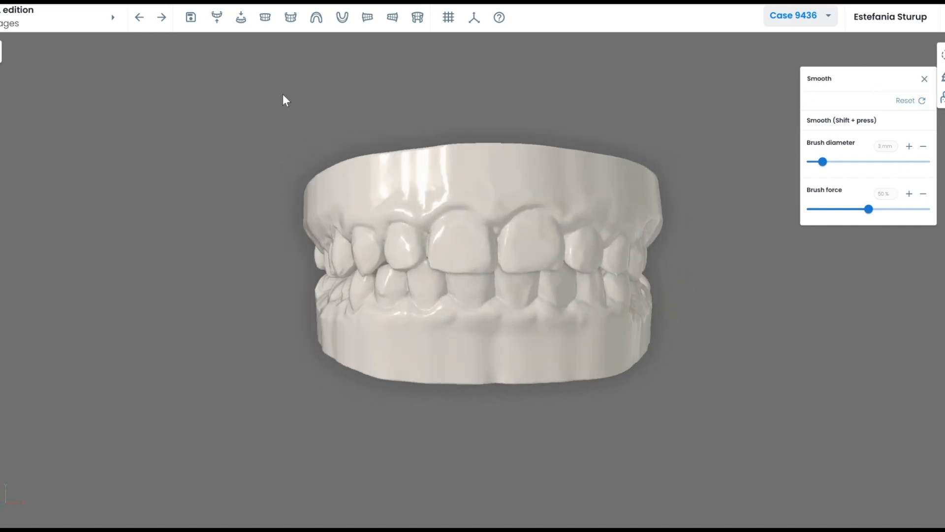
click(217, 18)
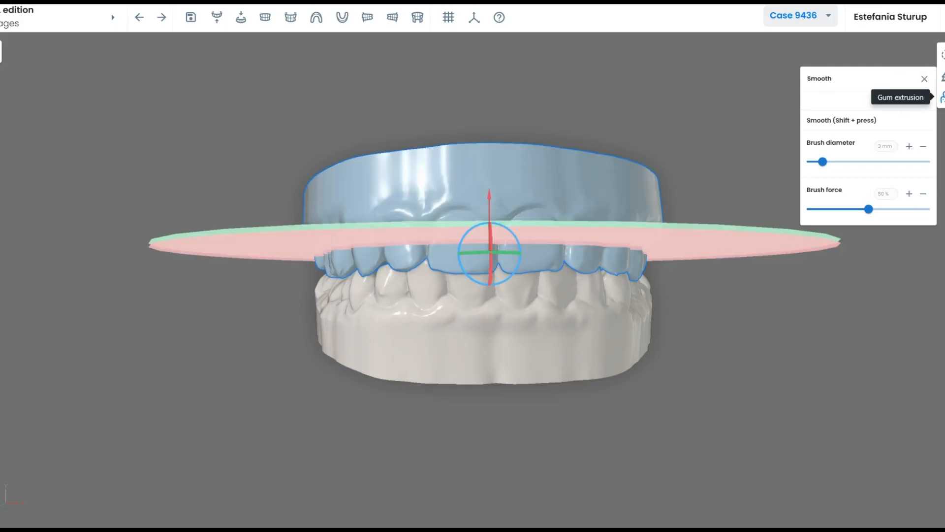
For the upper arch's gum extrusion, raise the cutting plane to 11.5 and set extrusion height 1.8.
click(941, 97)
click(878, 131)
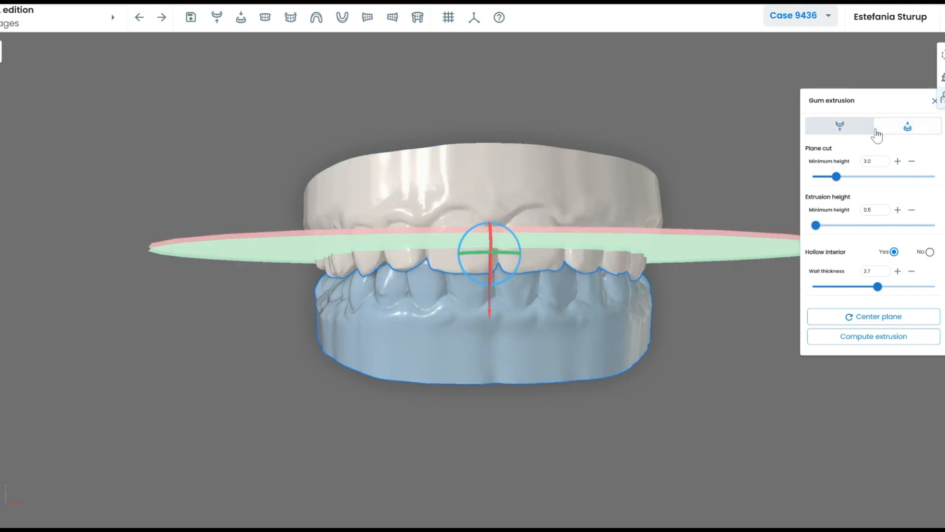
click(853, 132)
drag(480, 151, 479, 168)
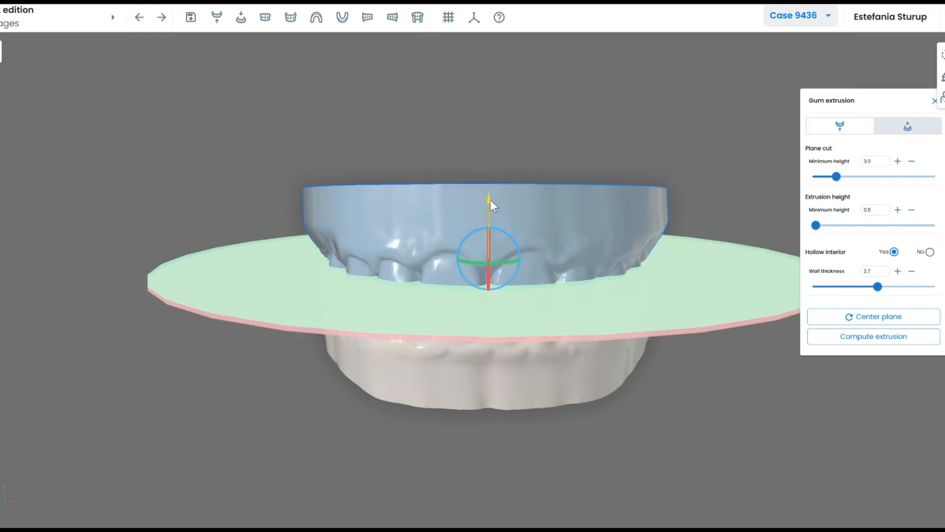
drag(490, 200, 486, 161)
drag(543, 150, 546, 131)
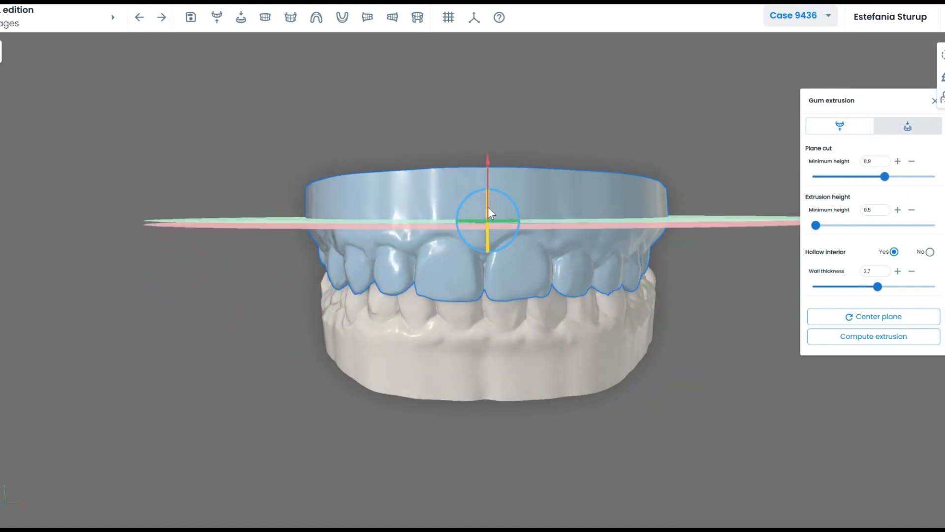
drag(488, 206, 572, 141)
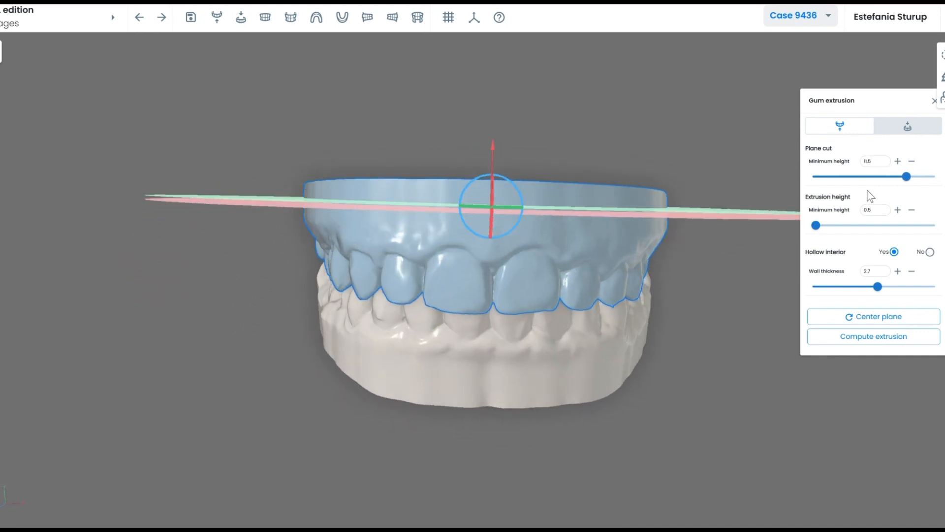
drag(817, 230, 828, 229)
drag(650, 141, 629, 147)
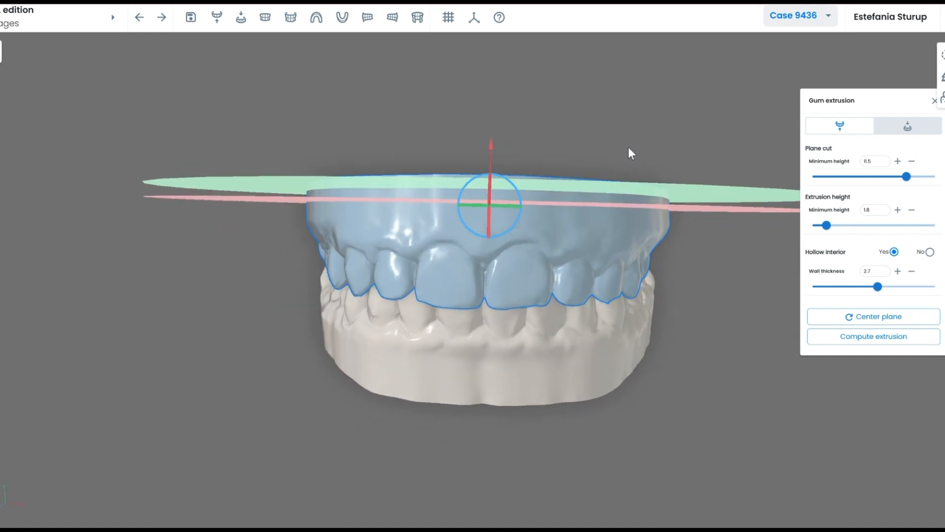
drag(547, 127, 543, 137)
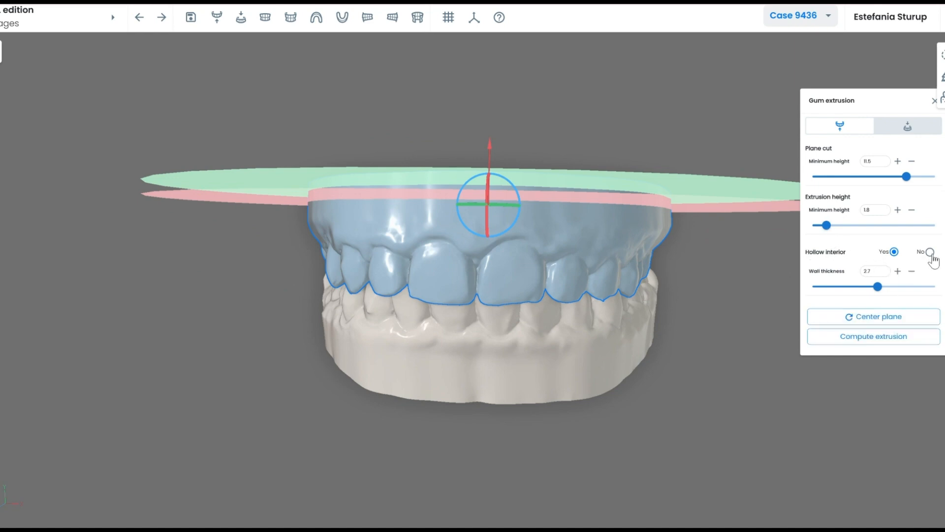
drag(460, 303, 502, 313)
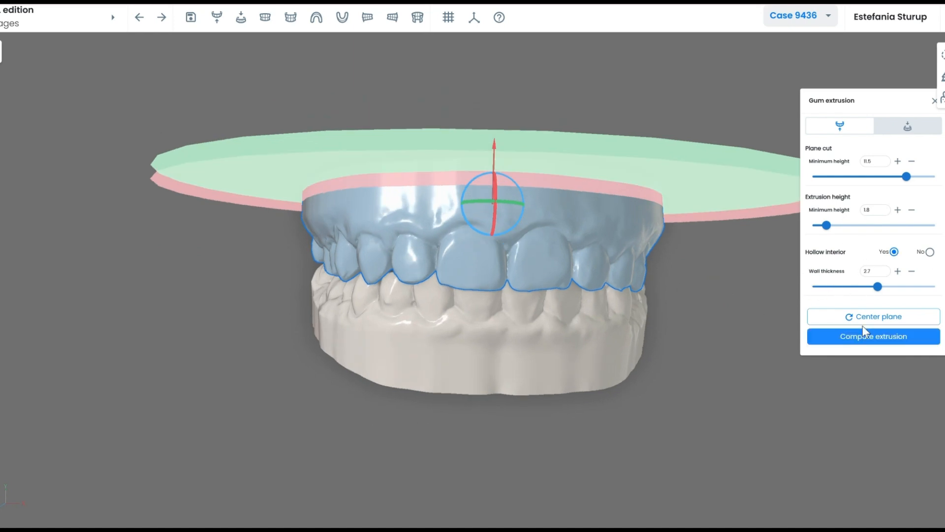
Lower the cut plane to 9.2, calculate the extrusion at height 1.7, and advance to tooth segmentation.
click(811, 337)
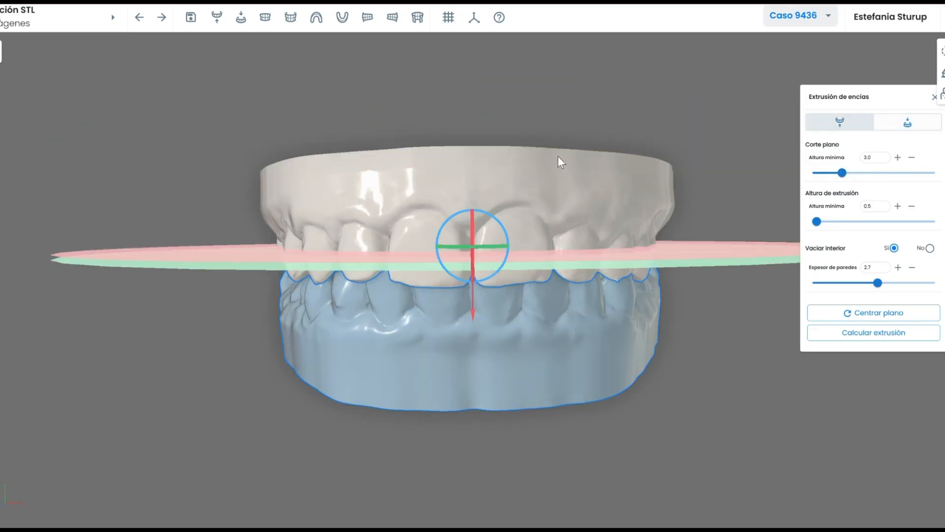
drag(474, 322, 475, 396)
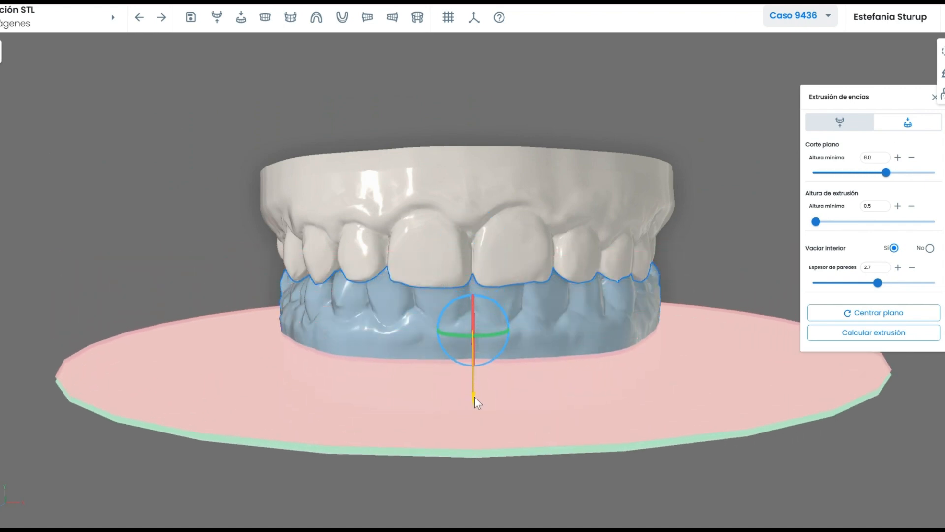
mouse_move(594, 259)
mouse_down()
mouse_move(579, 246)
mouse_move(589, 246)
mouse_up()
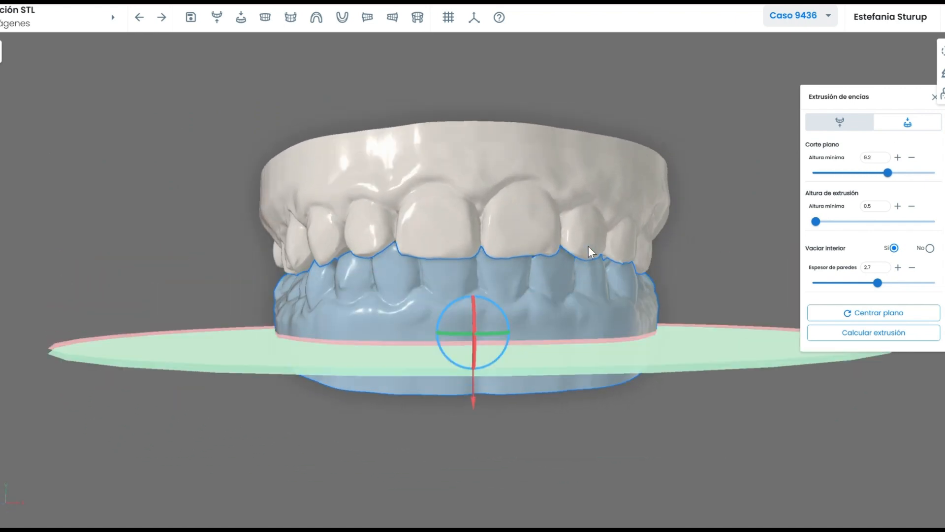
drag(816, 221, 825, 222)
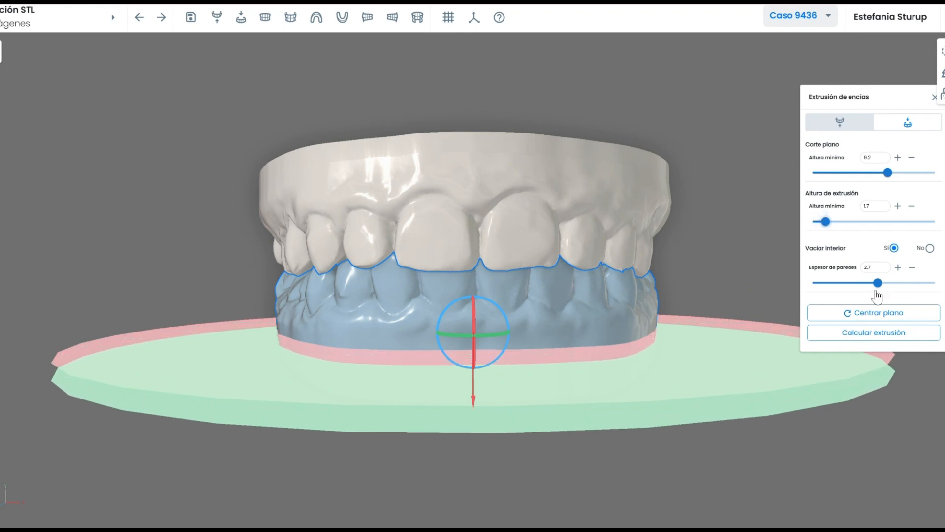
click(881, 339)
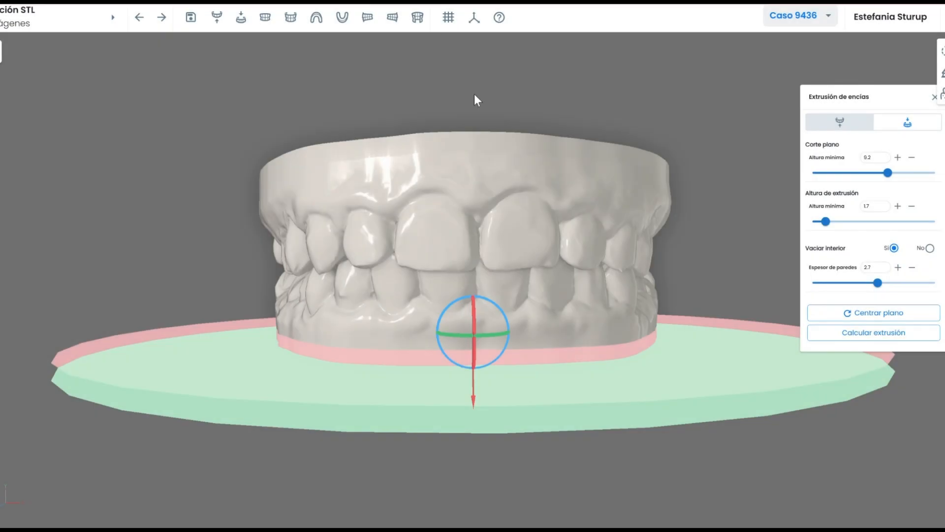
drag(487, 209, 542, 179)
click(163, 23)
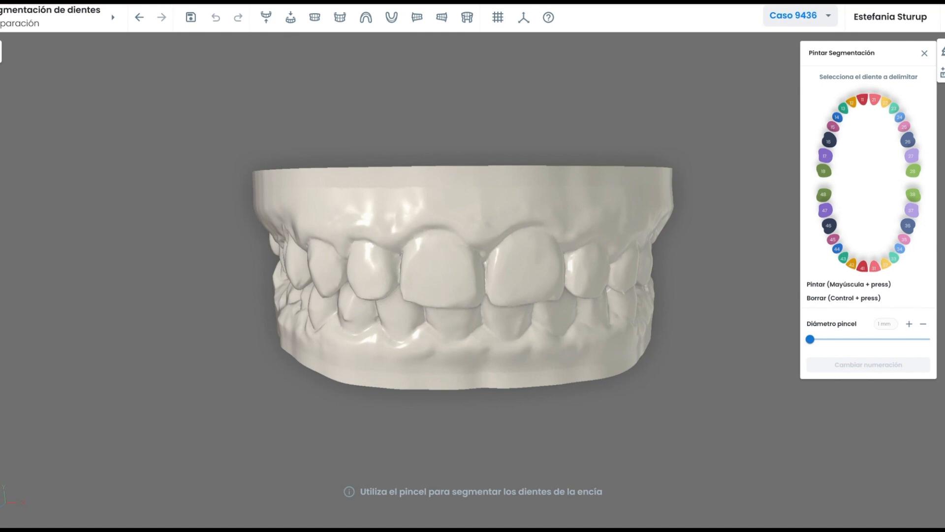
mouse_move(459, 274)
mouse_down()
mouse_move(468, 270)
mouse_move(462, 263)
mouse_up()
Run automatic tooth detection and inspect the coloured crown segmentation.
click(69, 21)
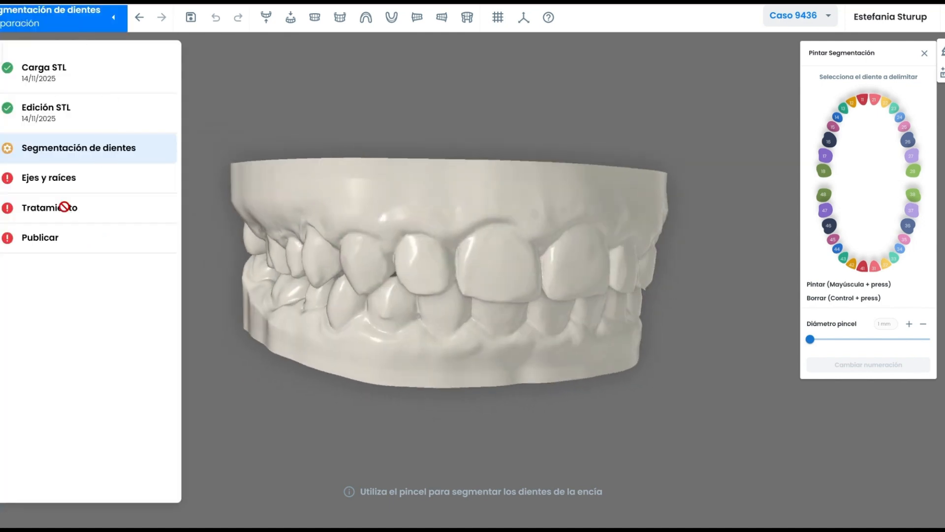
click(89, 22)
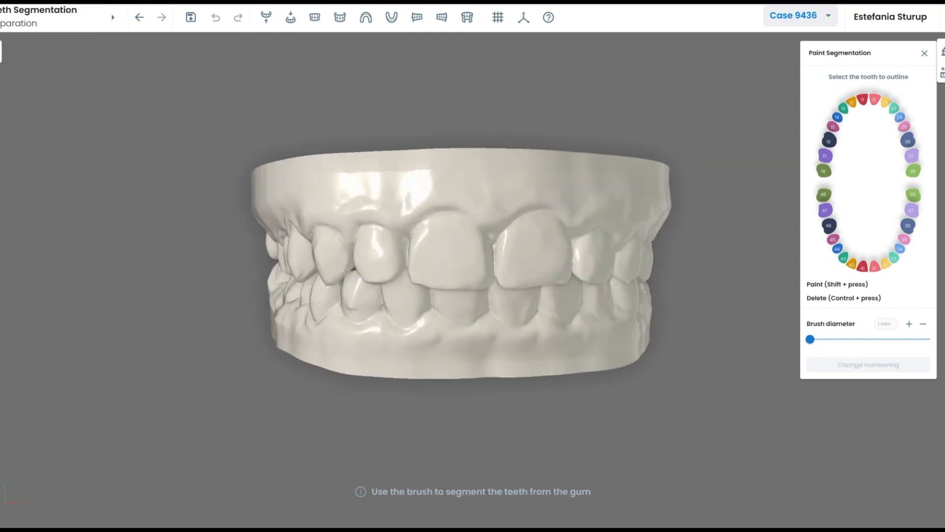
click(941, 72)
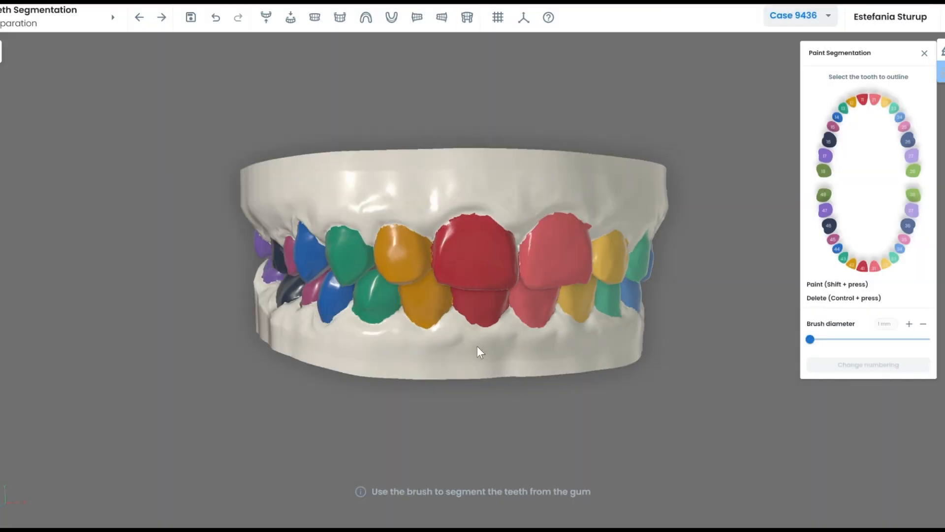
drag(478, 346, 470, 299)
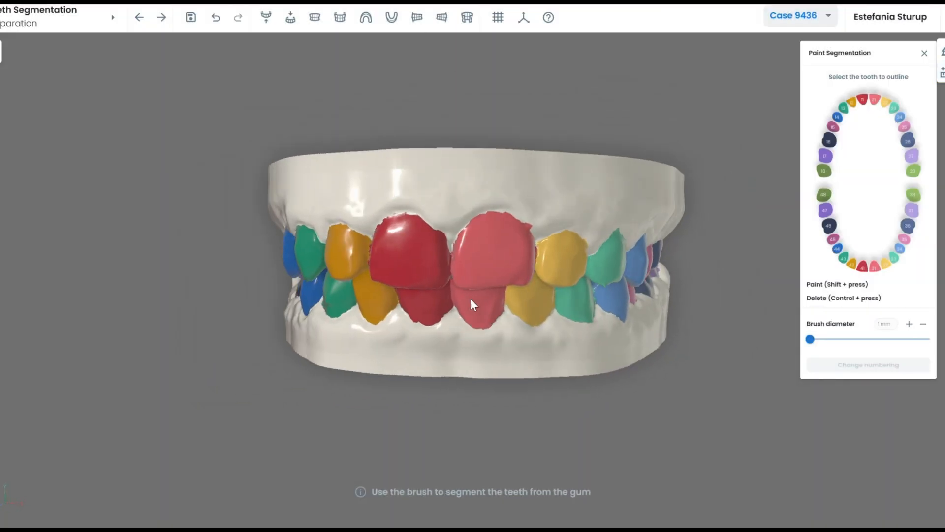
In the upper-arch view, erase the stray patch beside tooth 27 with a 4 mm brush.
click(265, 17)
drag(503, 230, 503, 223)
scroll(485, 183, up, 4)
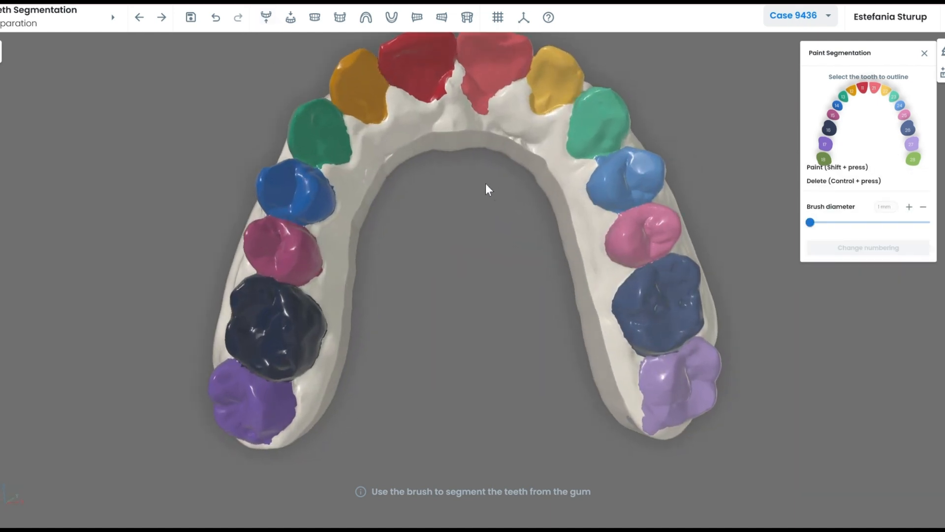
right_drag(484, 79, 483, 193)
drag(810, 222, 829, 222)
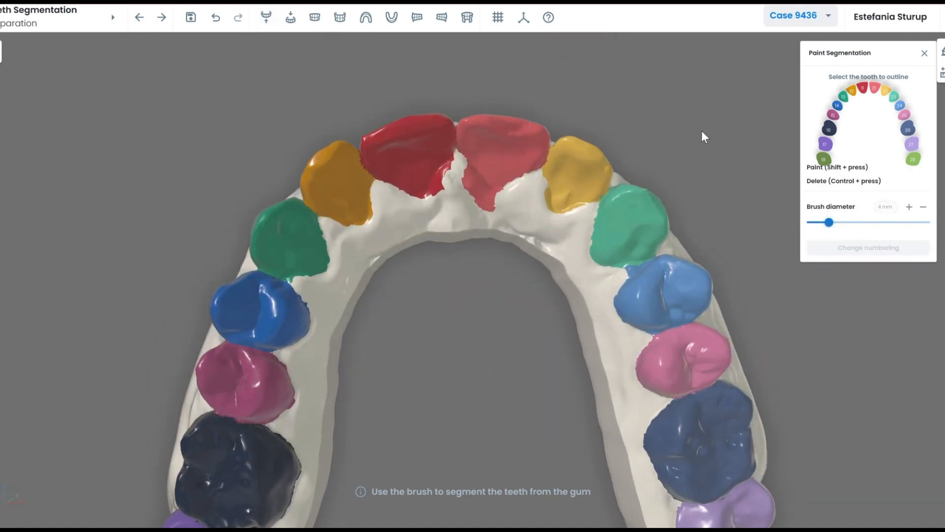
drag(496, 254, 489, 196)
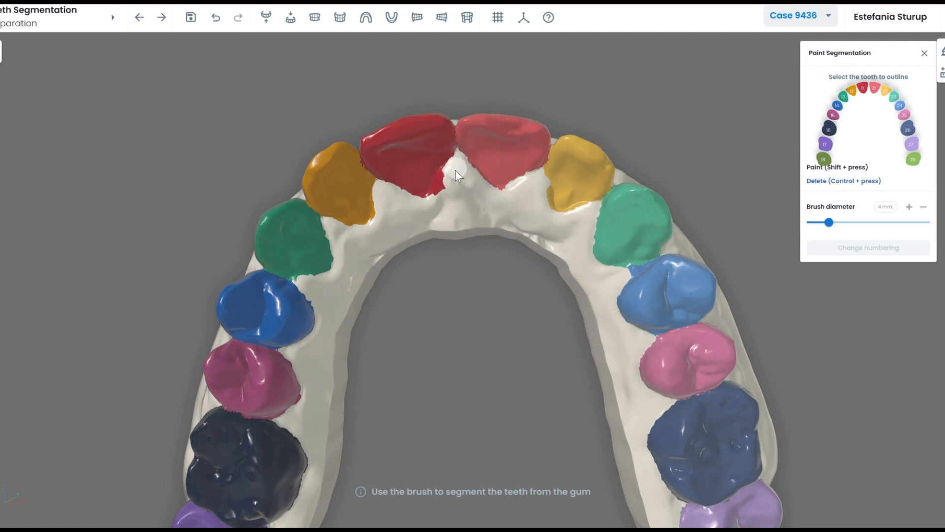
scroll(456, 232, down, 3)
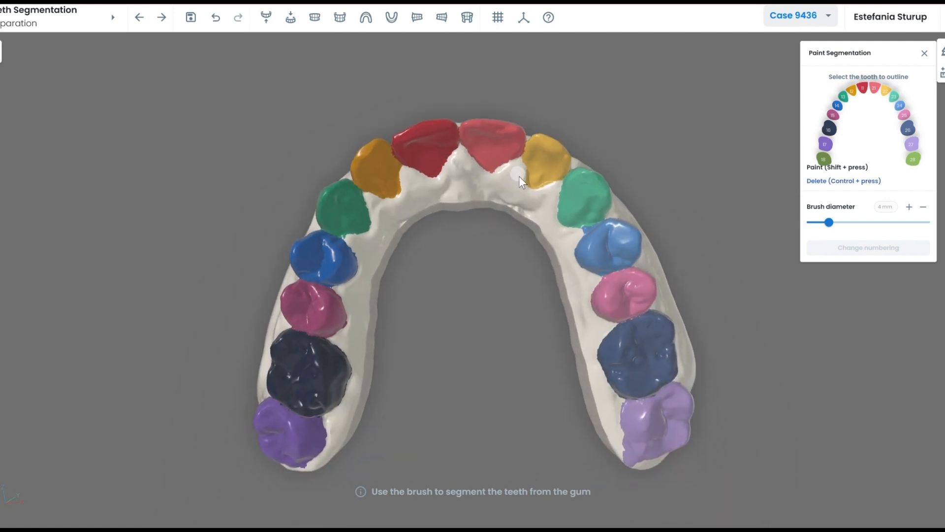
mouse_move(505, 345)
mouse_down()
mouse_move(611, 416)
mouse_move(605, 407)
mouse_up()
mouse_move(603, 369)
mouse_down()
mouse_move(617, 413)
mouse_move(610, 410)
mouse_up()
mouse_move(408, 434)
mouse_down()
mouse_move(365, 403)
mouse_move(468, 260)
mouse_move(432, 324)
mouse_move(430, 256)
mouse_move(492, 235)
mouse_up()
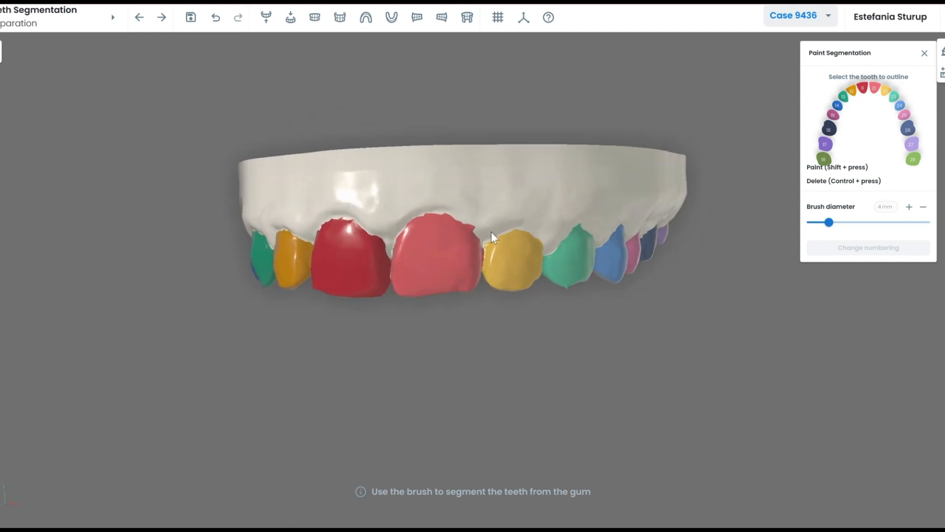
scroll(491, 231, up, 3)
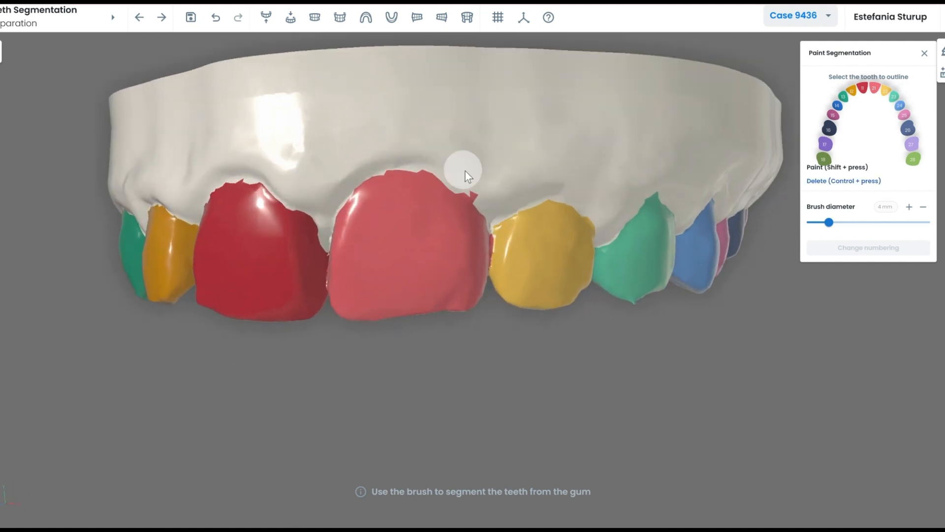
Check the lower arch's tooth segmentation from occlusal and oblique angles, then show both arches and advance to axes and roots.
click(290, 18)
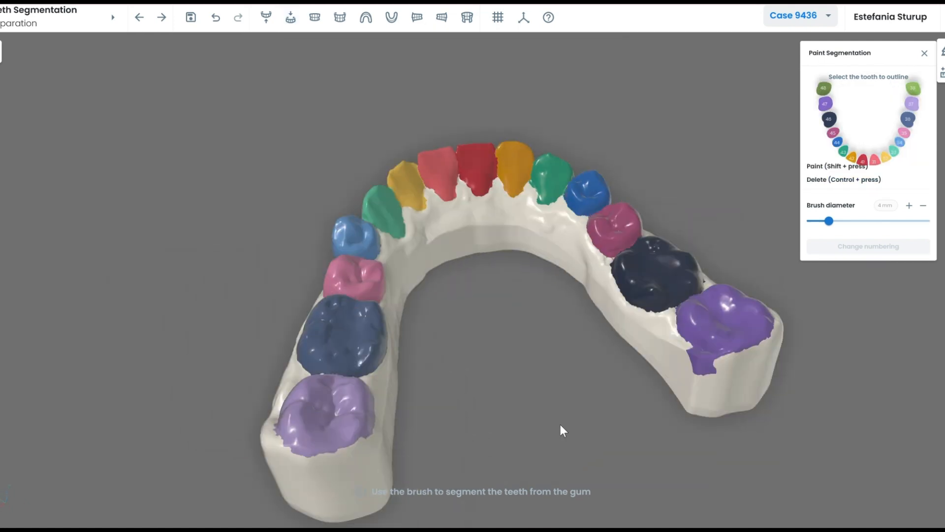
drag(560, 425, 556, 214)
scroll(555, 216, up, 3)
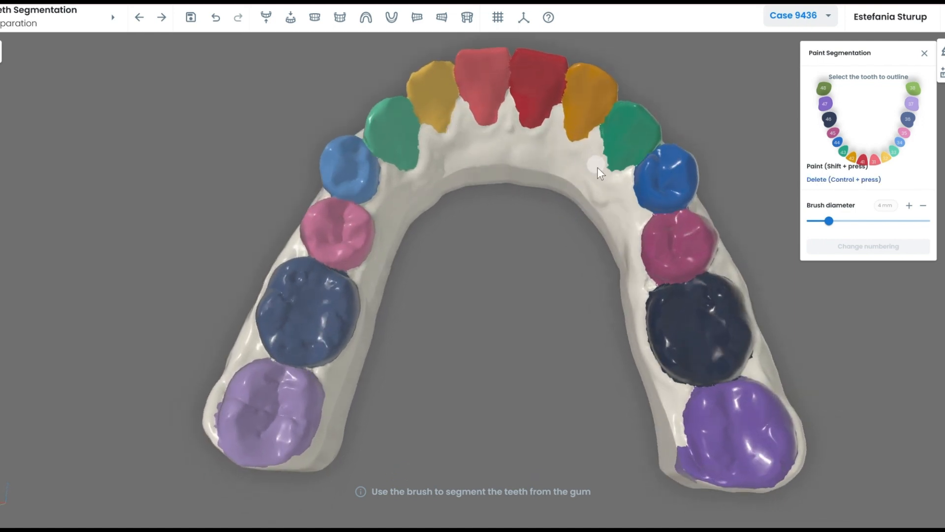
scroll(590, 335, down, 3)
mouse_move(590, 334)
mouse_down()
mouse_move(645, 390)
mouse_move(506, 372)
mouse_move(487, 401)
mouse_move(396, 327)
mouse_move(474, 350)
mouse_up()
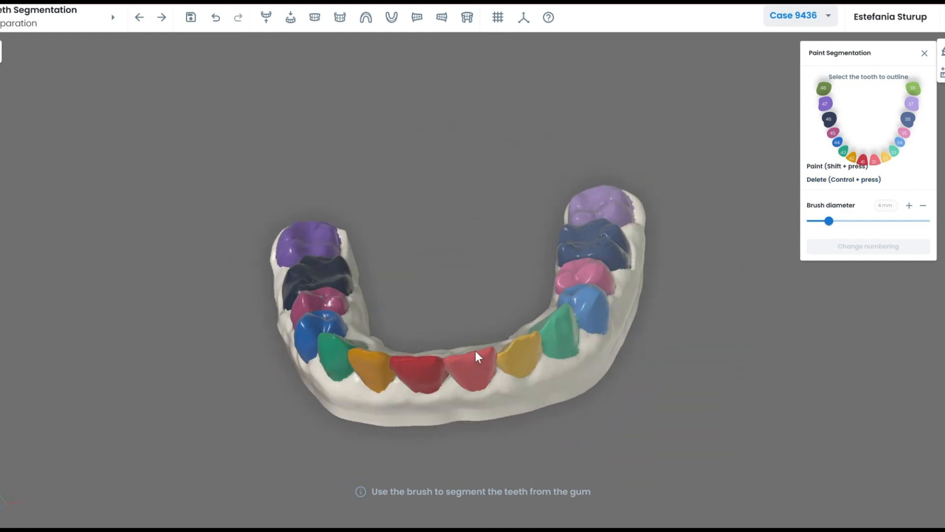
click(314, 17)
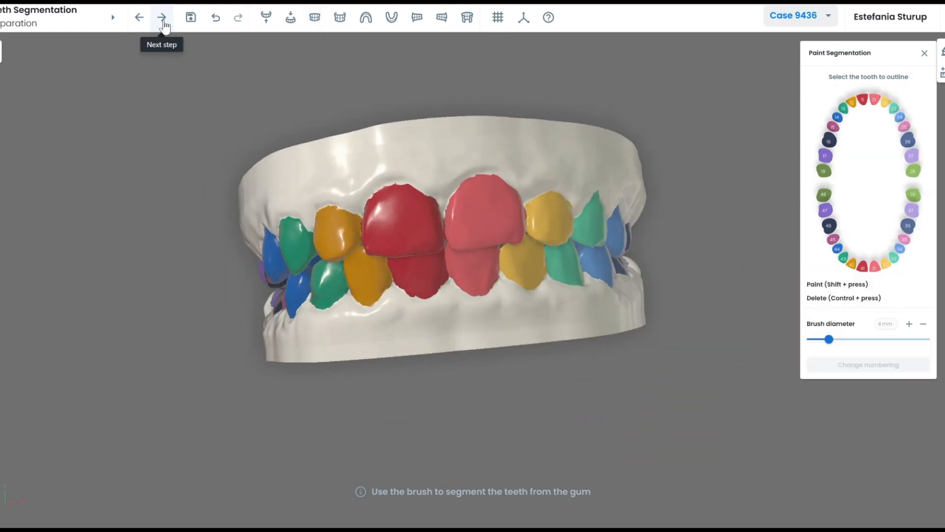
click(163, 21)
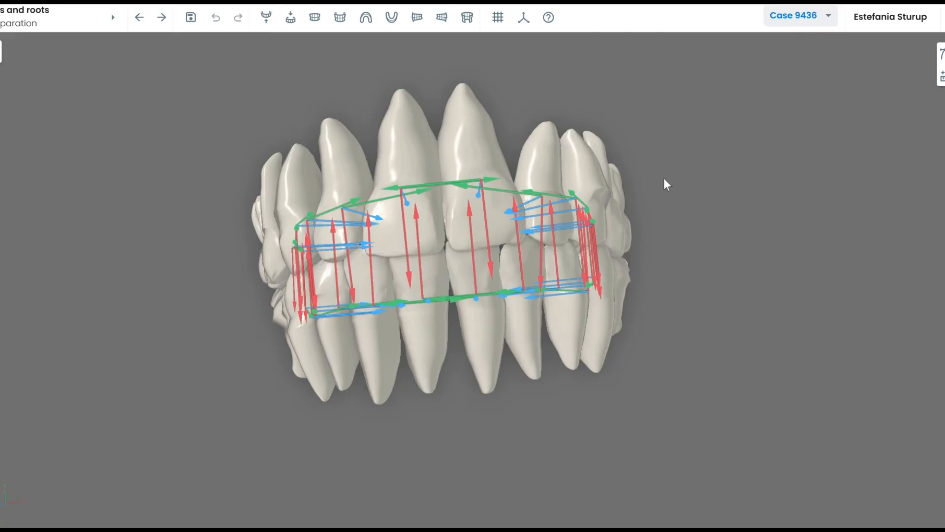
Calculate every tooth's axis automatically, check them from both sides, then display only the upper arch.
drag(665, 179, 891, 118)
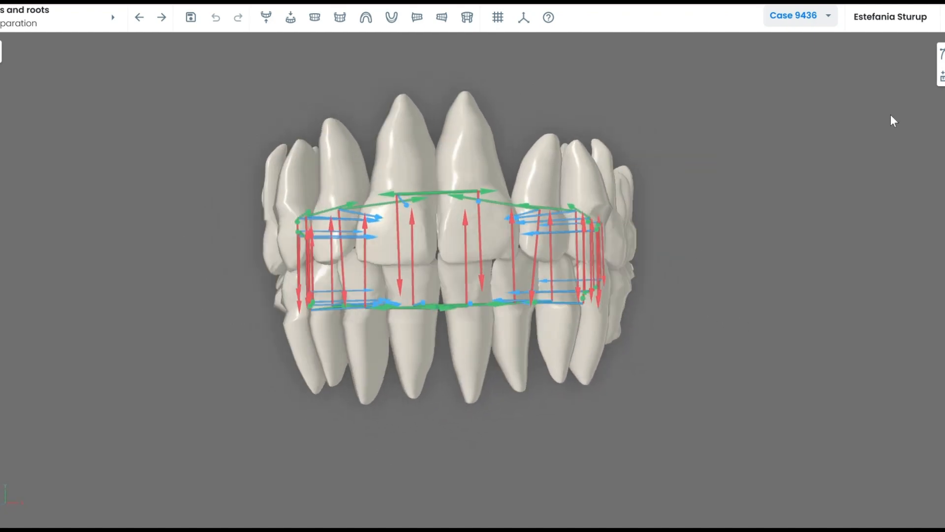
click(941, 77)
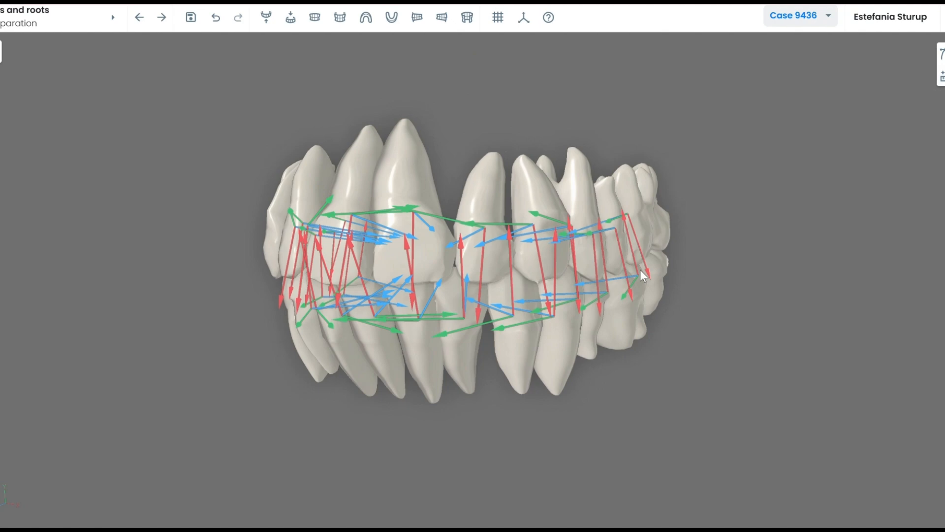
middle_drag(640, 270, 506, 218)
click(268, 16)
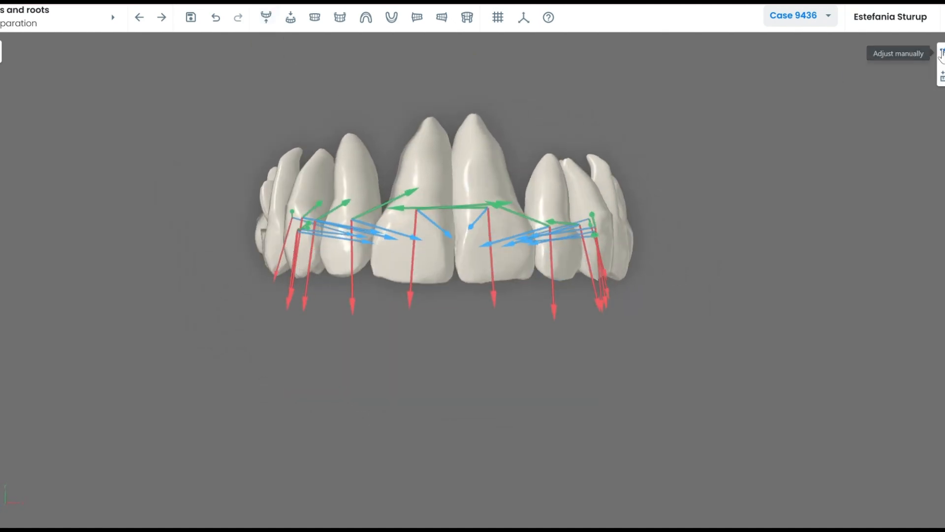
Start manual root adjustment and shift the neighbouring central incisor's root to the right.
click(941, 54)
click(450, 270)
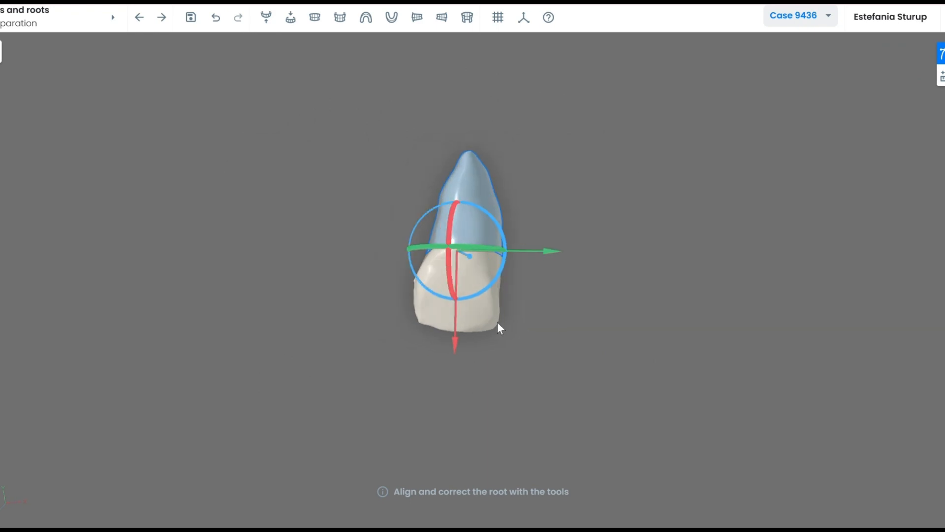
middle_drag(568, 351, 490, 326)
click(495, 338)
click(465, 180)
drag(489, 326, 491, 325)
drag(349, 240, 392, 236)
drag(522, 344, 488, 330)
click(503, 342)
Shift one more front tooth's root right, tilt another slightly left, then view both arches from the front.
click(425, 258)
mouse_move(324, 237)
mouse_down()
mouse_move(342, 244)
mouse_move(332, 239)
mouse_up()
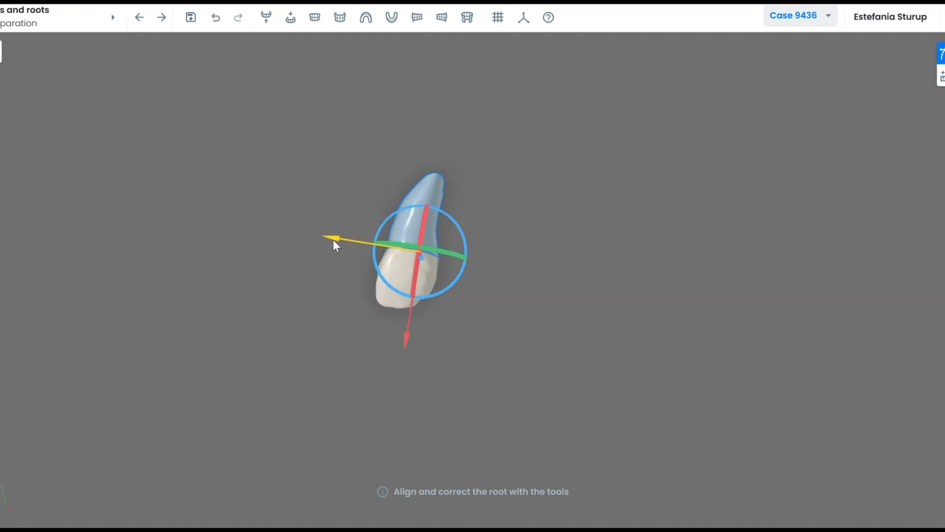
click(596, 338)
drag(597, 337, 507, 327)
click(399, 231)
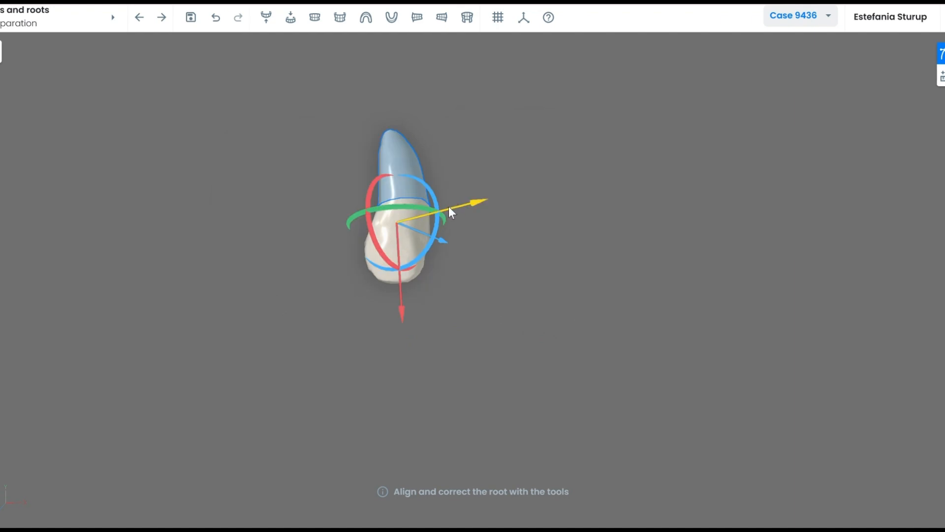
drag(473, 204, 465, 206)
click(469, 314)
drag(469, 314, 411, 278)
click(417, 17)
Load the Treatment step, select an upper central incisor, orbit, and open the case information panel.
click(161, 17)
click(445, 266)
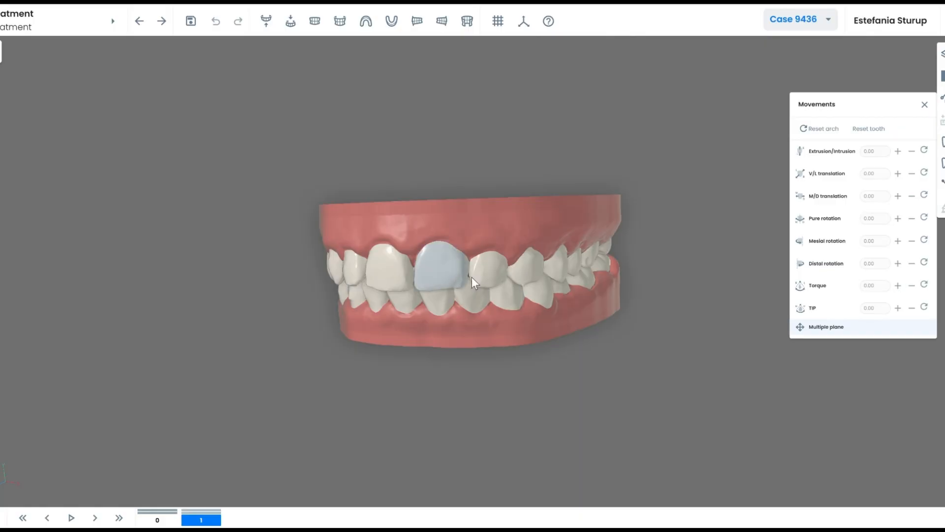
mouse_move(471, 277)
mouse_down()
mouse_move(501, 301)
mouse_move(443, 308)
mouse_move(465, 293)
mouse_up()
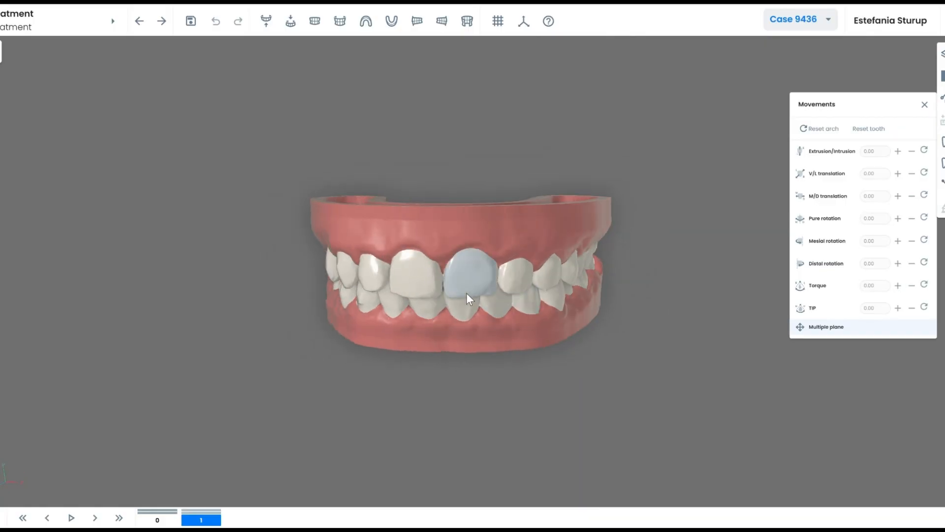
drag(441, 230, 451, 235)
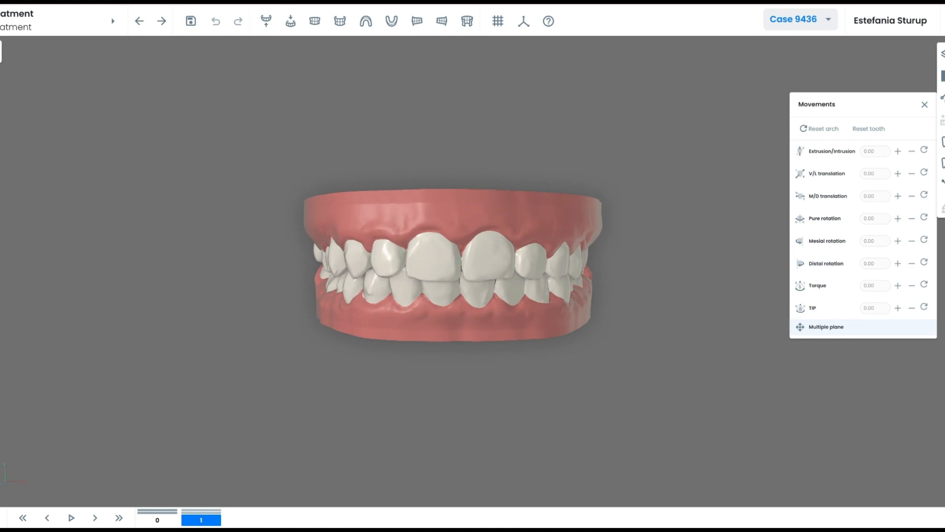
click(0, 51)
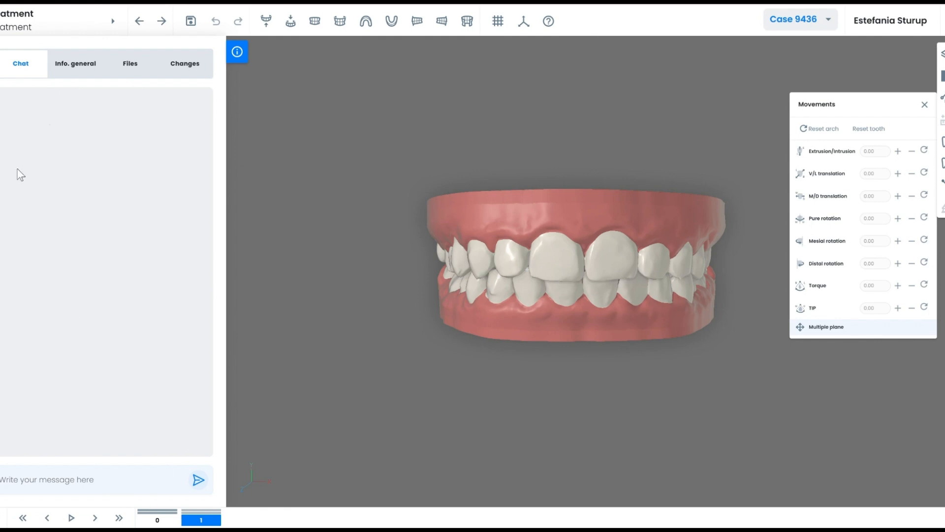
Review case 9436's general information and photos in Files, then its Changes tab showing no changes.
click(75, 64)
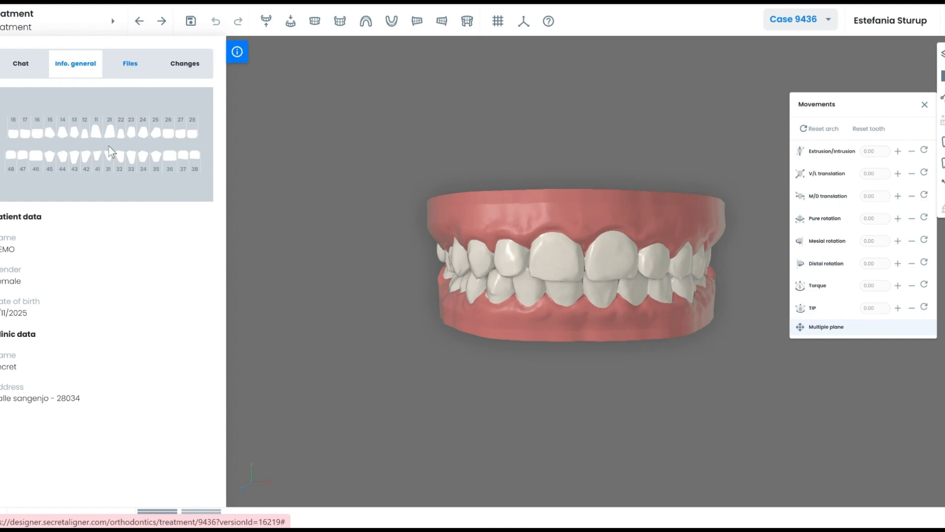
click(130, 63)
scroll(163, 269, down, 4)
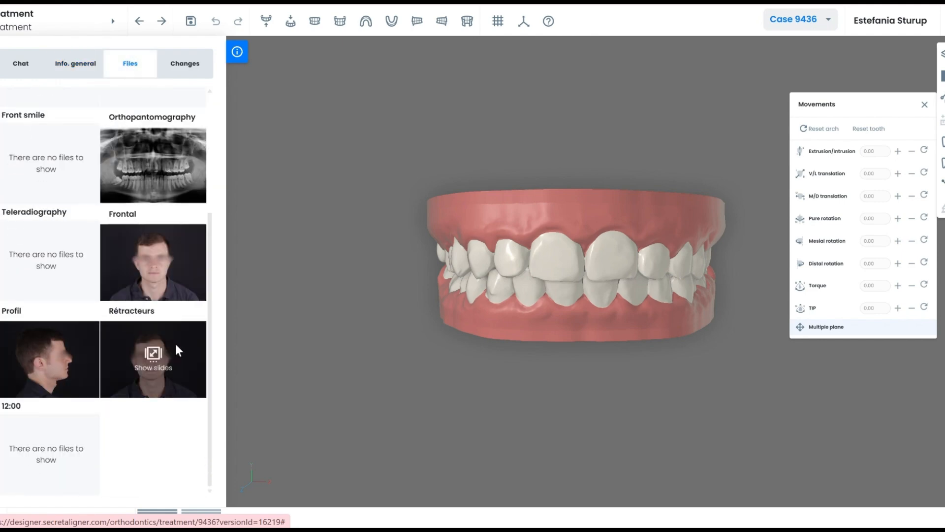
scroll(173, 341, up, 1)
scroll(175, 345, up, 3)
scroll(68, 190, down, 2)
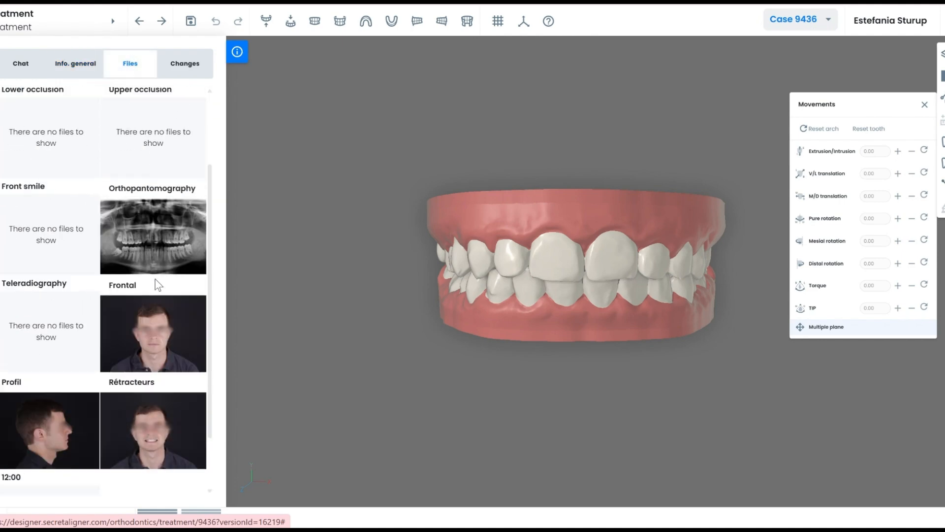
scroll(41, 135, up, 2)
scroll(133, 266, down, 4)
scroll(140, 278, up, 4)
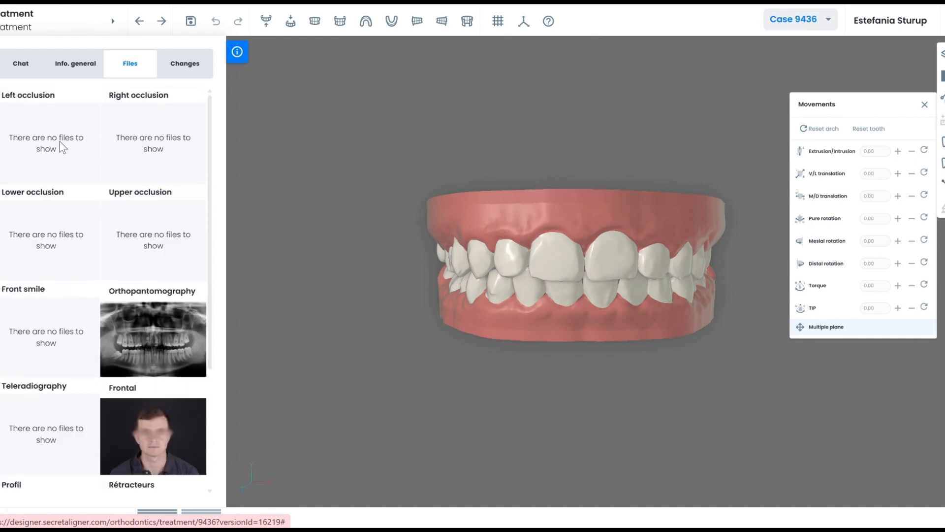
click(174, 74)
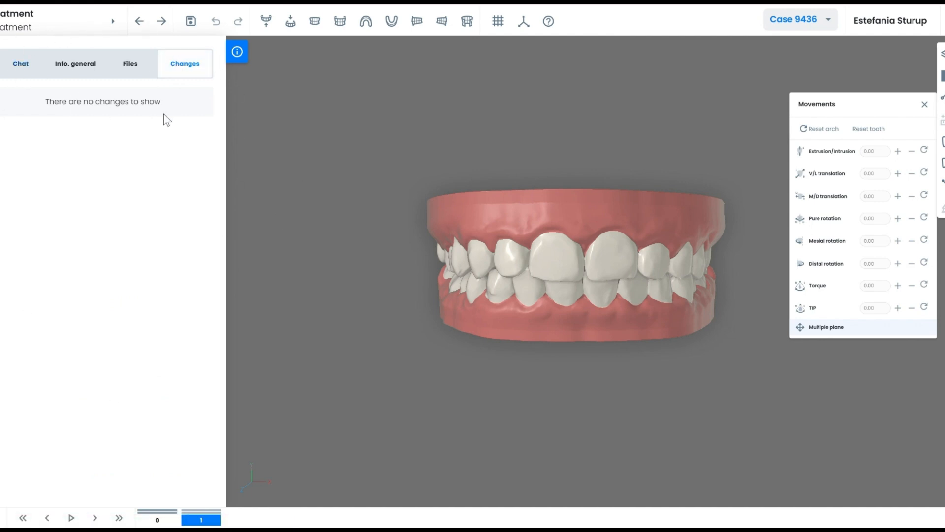
Close the case information panel and cycle through upper-only, lower-only and both-arch displays.
click(242, 56)
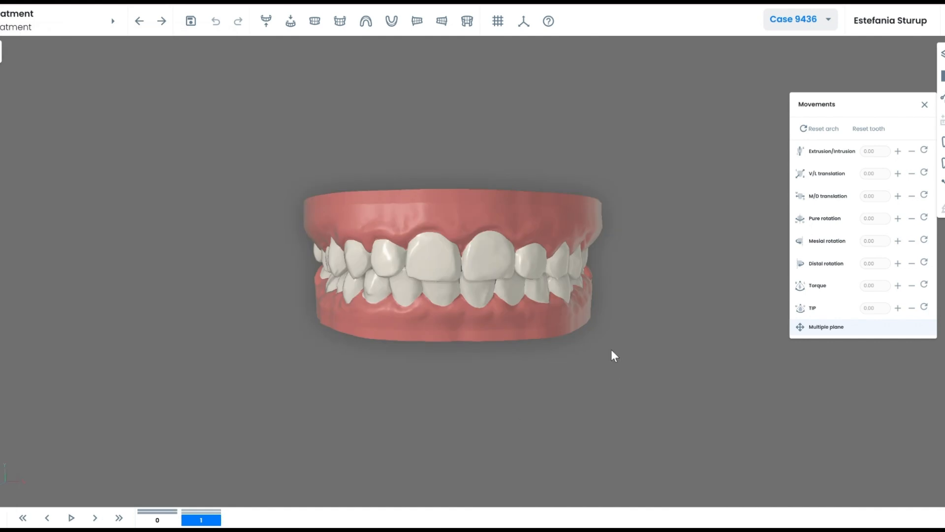
click(266, 21)
click(290, 21)
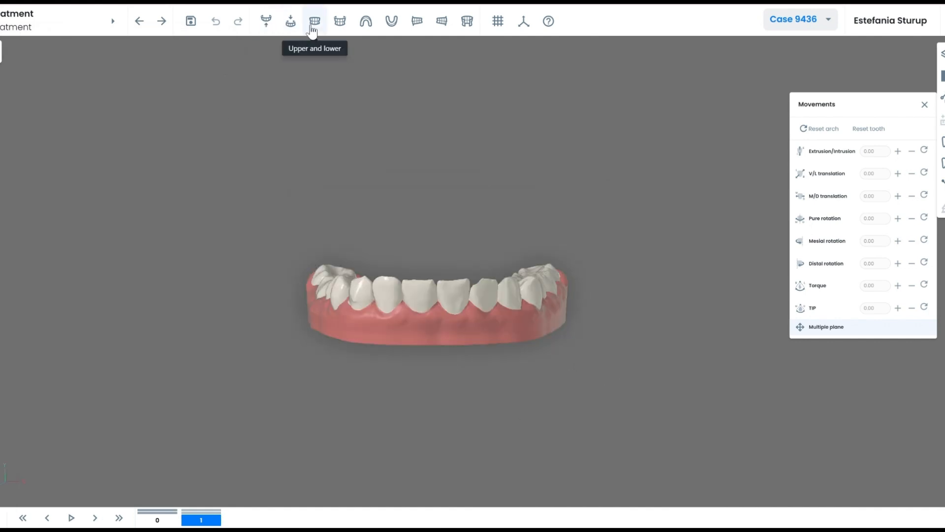
click(314, 21)
Try the front, top, bottom, side and back views, return to both arches, and toggle the grid.
click(339, 20)
click(366, 21)
click(391, 21)
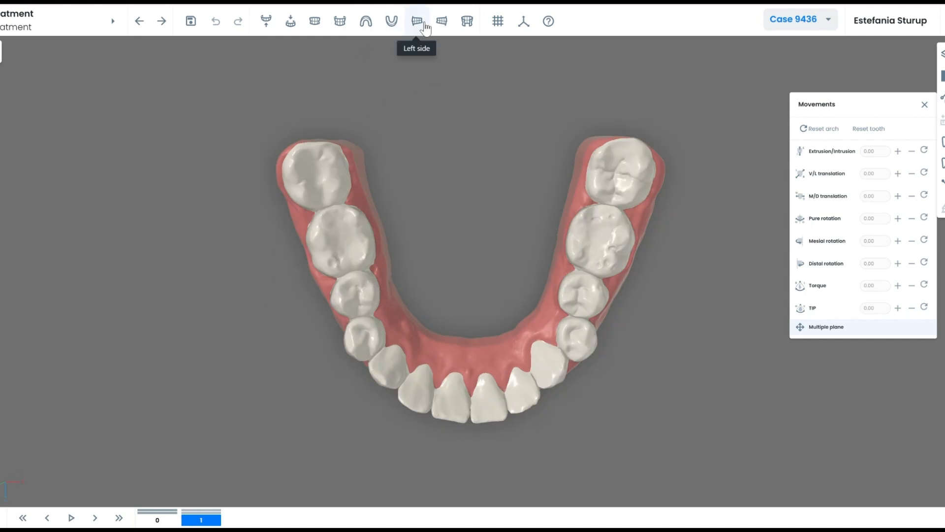
click(417, 20)
click(442, 21)
click(467, 21)
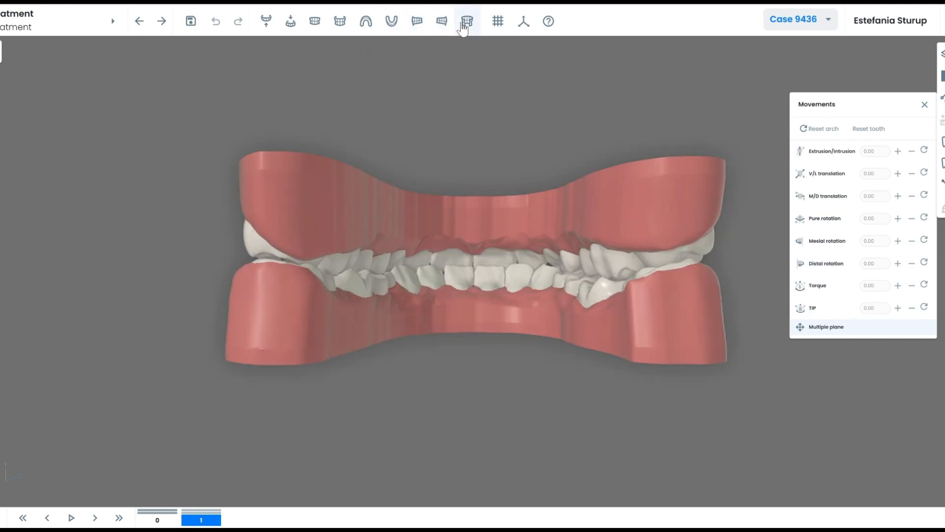
click(315, 21)
click(498, 20)
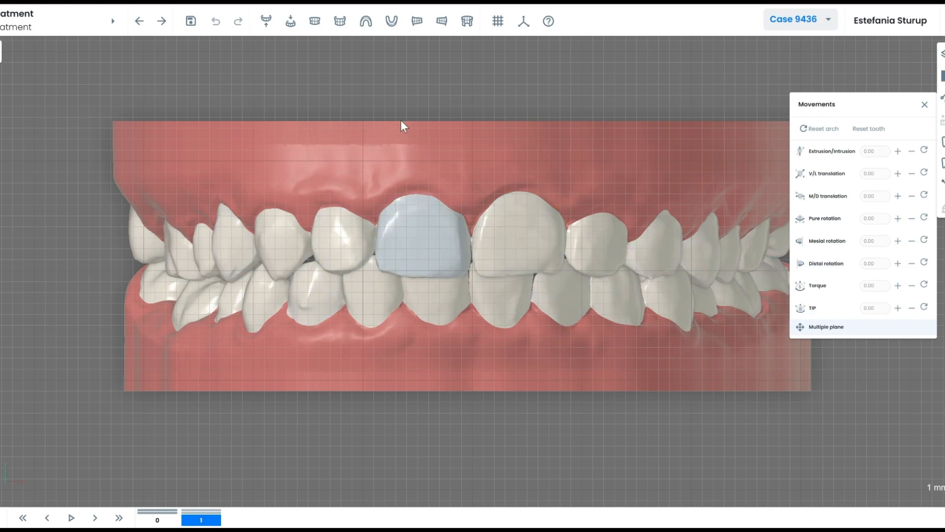
click(498, 21)
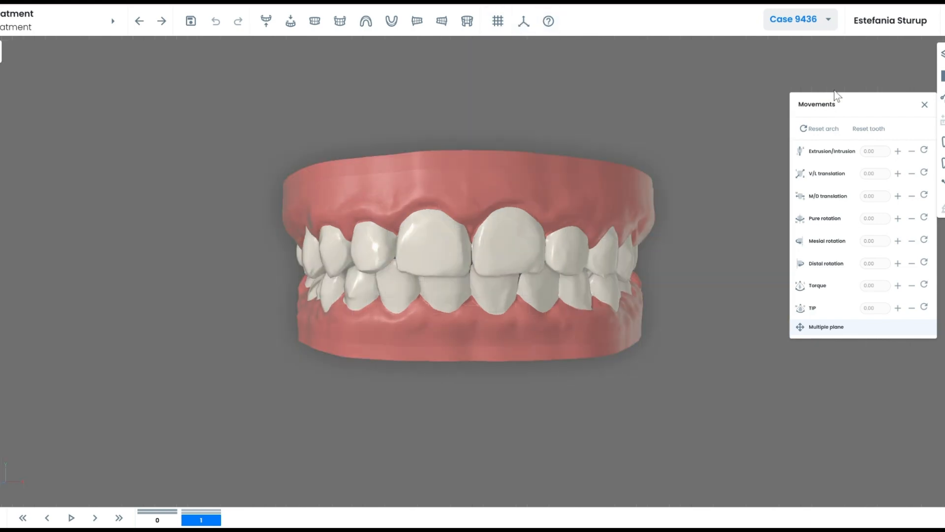
Turn on the Occlusogram layer, adjust its contact threshold and inspect contacts, then hide it.
click(942, 53)
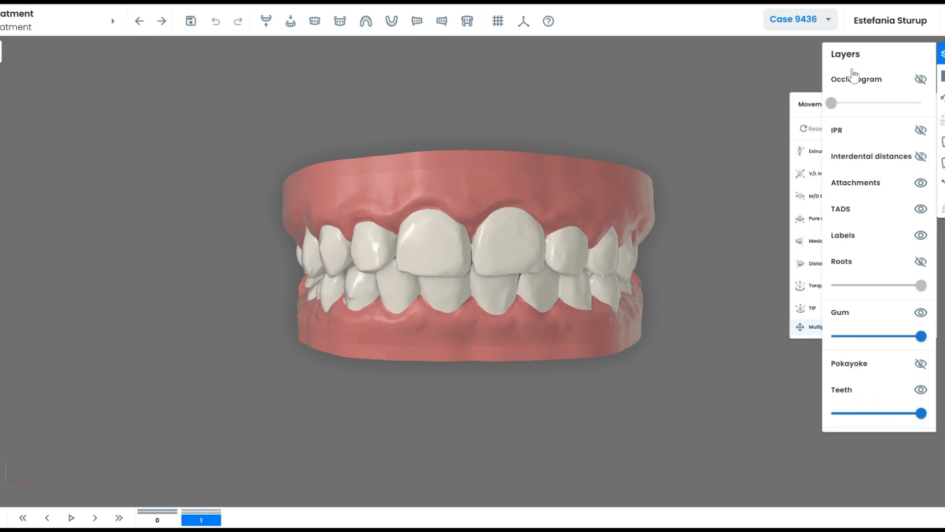
click(942, 97)
click(942, 53)
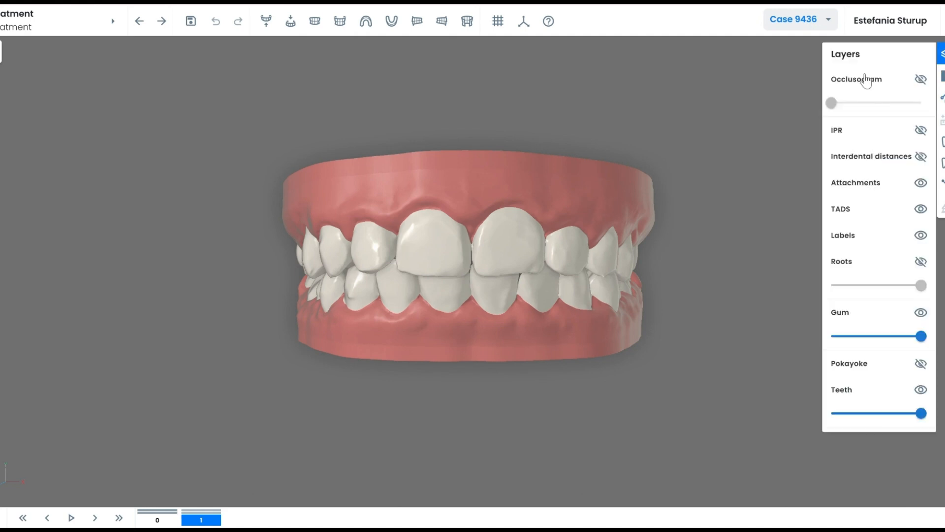
click(855, 82)
drag(487, 280, 531, 298)
mouse_move(832, 112)
mouse_down()
mouse_move(907, 105)
mouse_move(843, 113)
mouse_up()
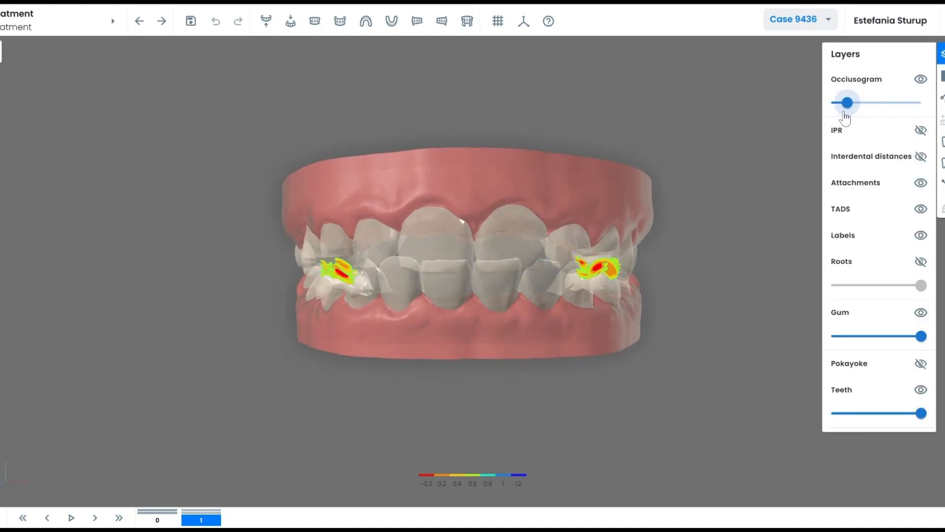
click(920, 80)
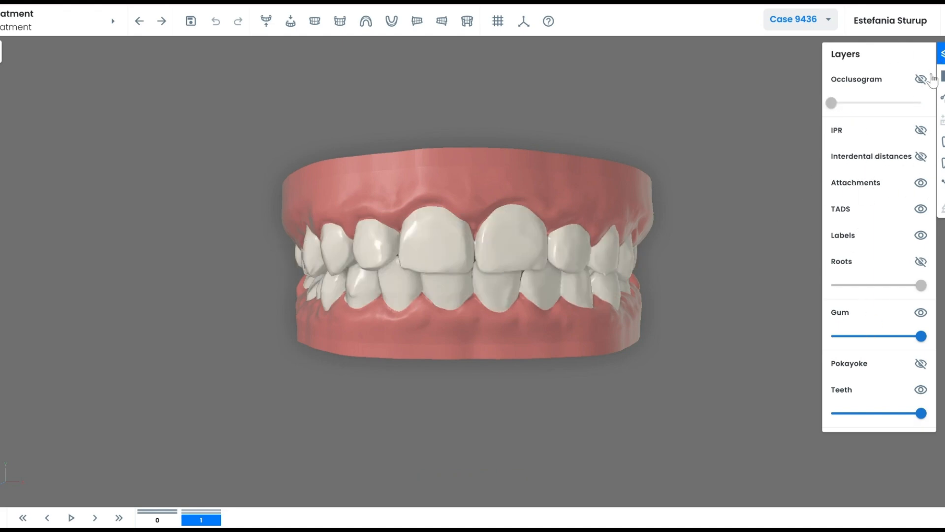
Close the Layers list and show the Evolution panel.
click(941, 54)
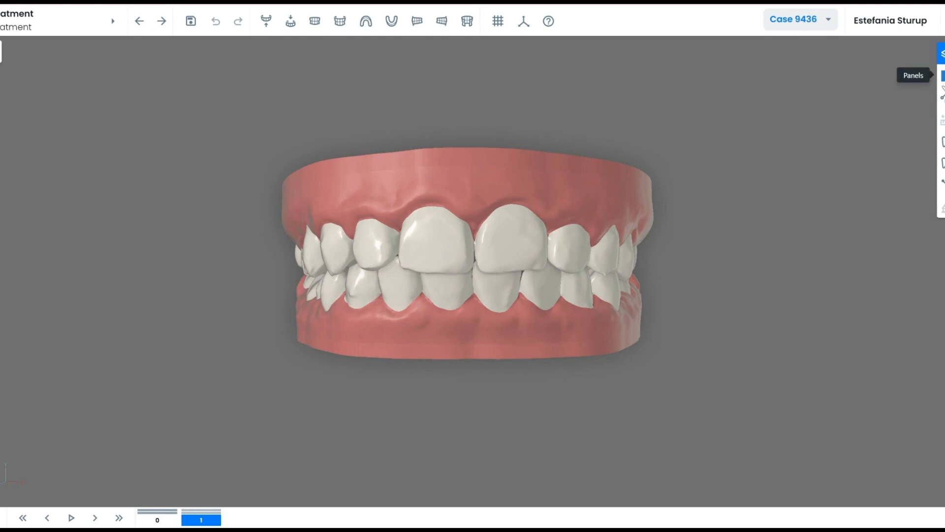
click(942, 77)
click(921, 102)
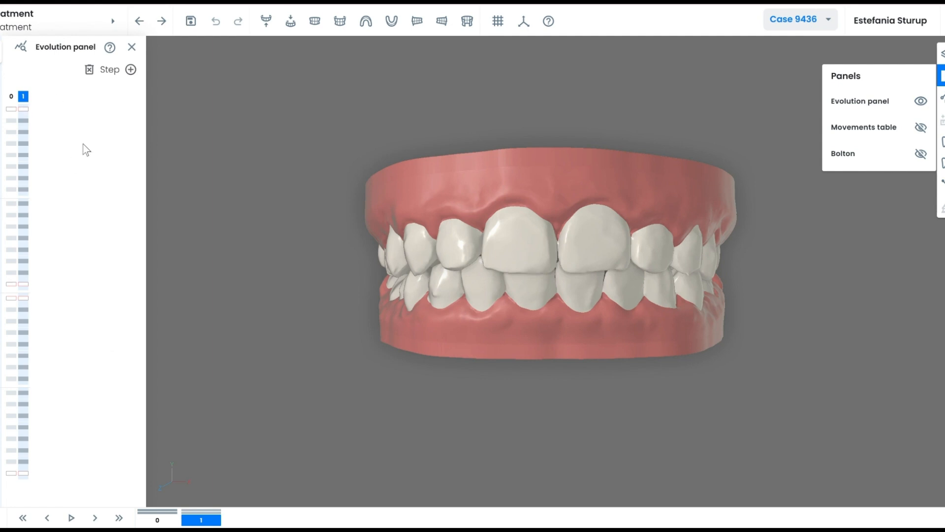
mouse_move(515, 281)
mouse_down()
mouse_move(523, 282)
mouse_move(511, 282)
mouse_up()
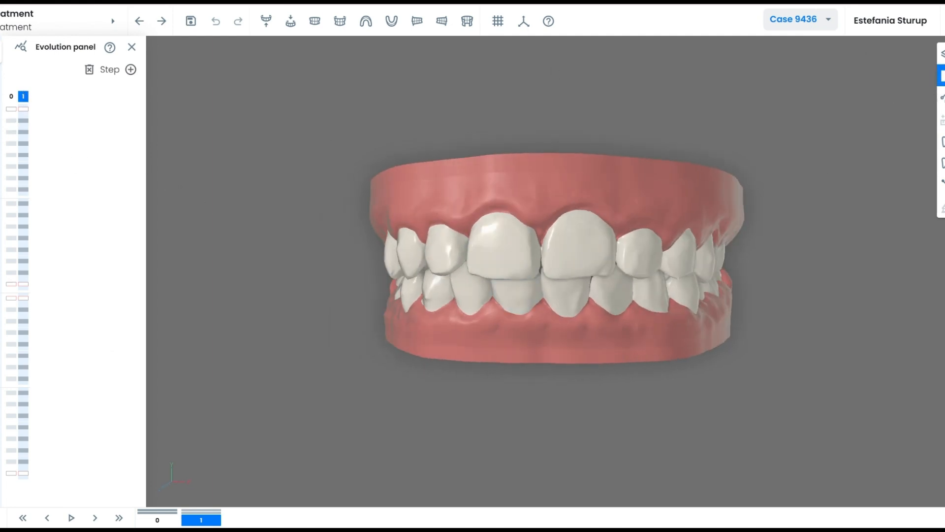
Show the Movements table, keep per-step values, then close the table and the Evolution panel.
click(941, 75)
click(898, 126)
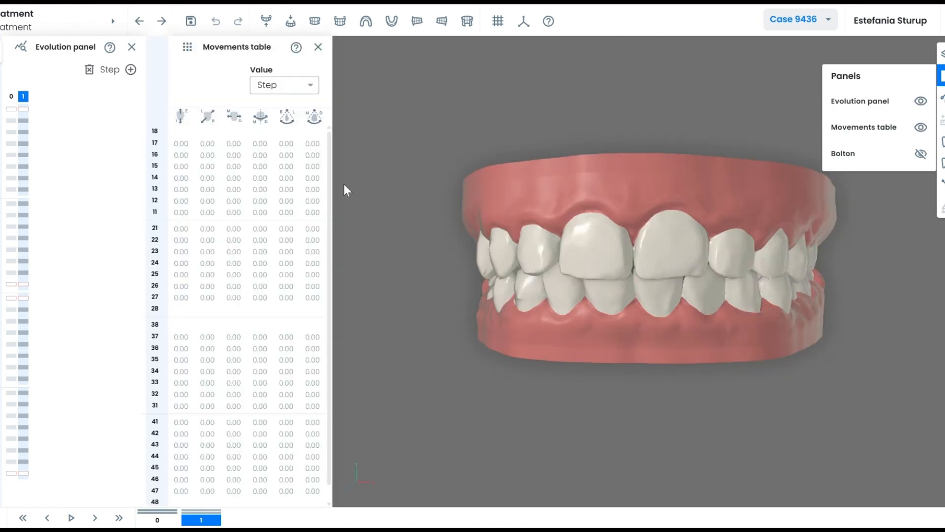
click(270, 87)
click(284, 86)
click(287, 90)
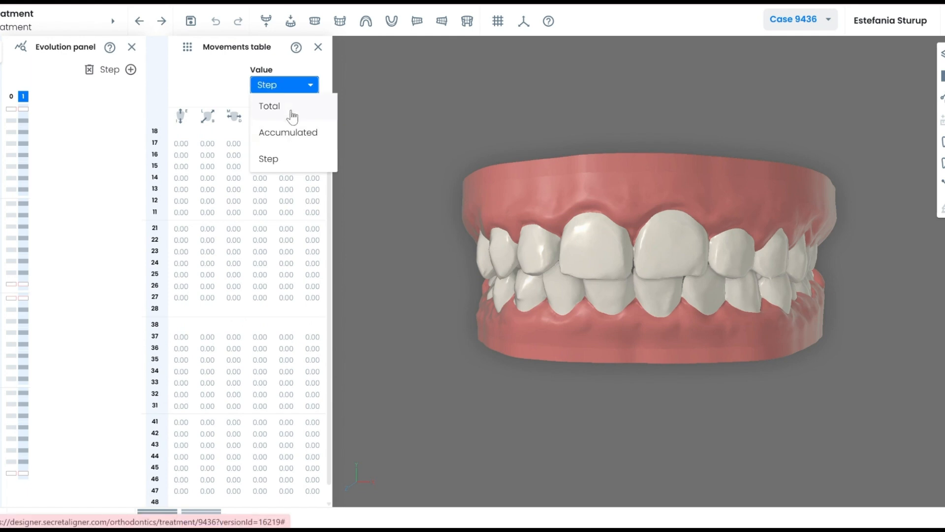
click(308, 87)
click(318, 47)
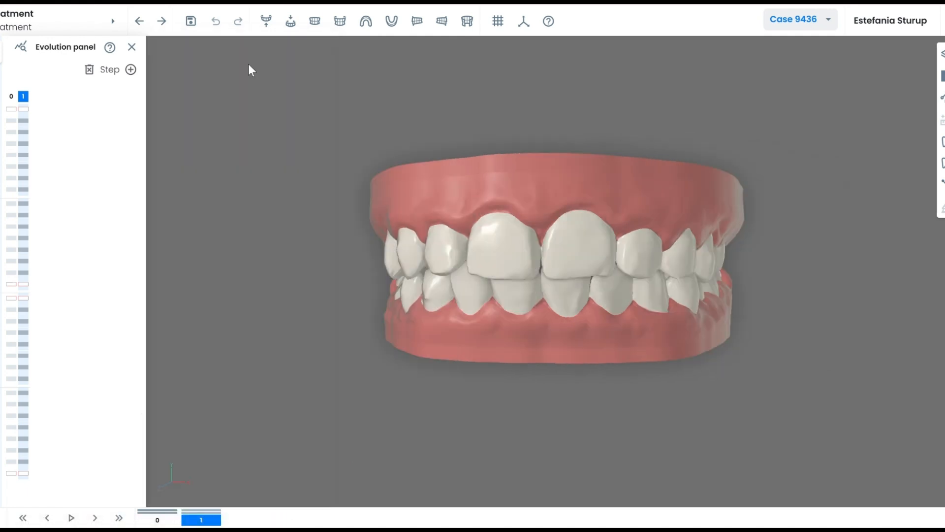
click(132, 48)
Review the Bolton analysis table and close it.
click(940, 76)
click(852, 155)
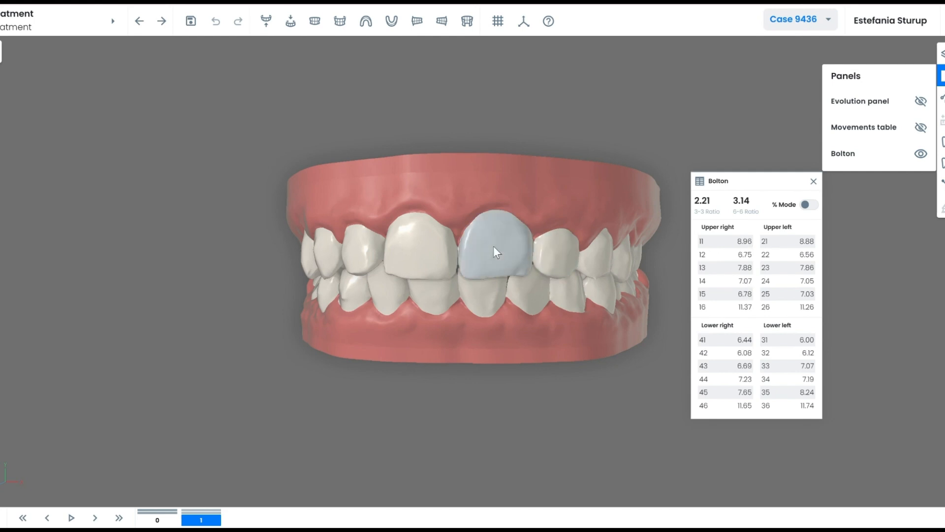
mouse_move(581, 331)
mouse_down()
mouse_move(632, 345)
mouse_move(569, 348)
mouse_move(580, 340)
mouse_up()
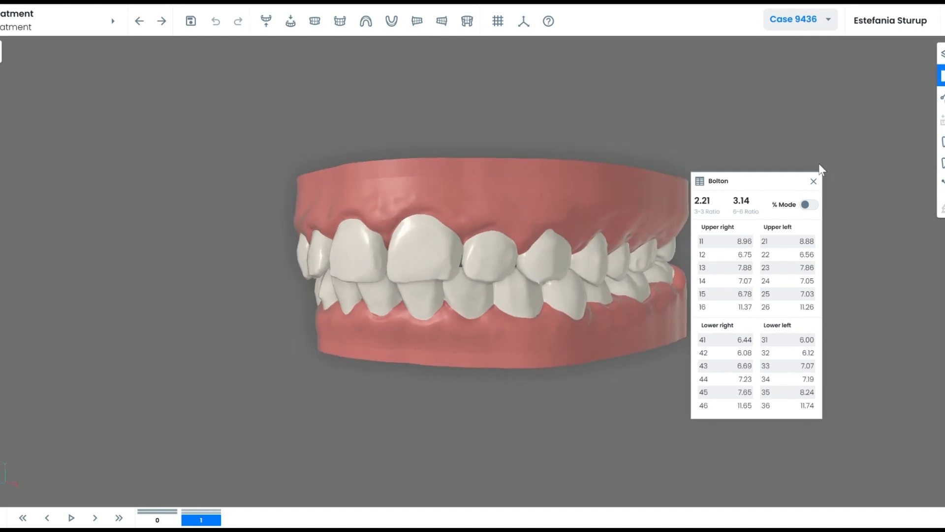
click(813, 180)
Hide the lower jaw and tilt the upper arch to its biting surface.
click(942, 98)
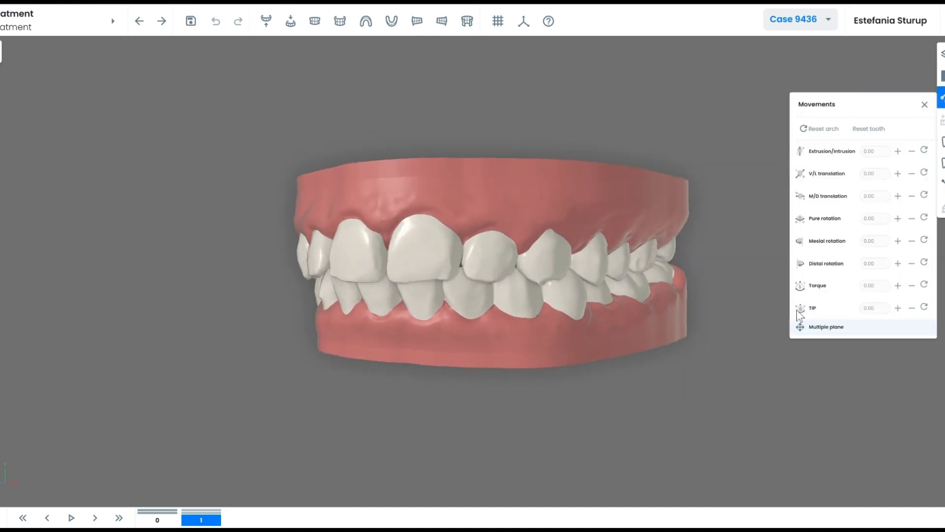
click(942, 98)
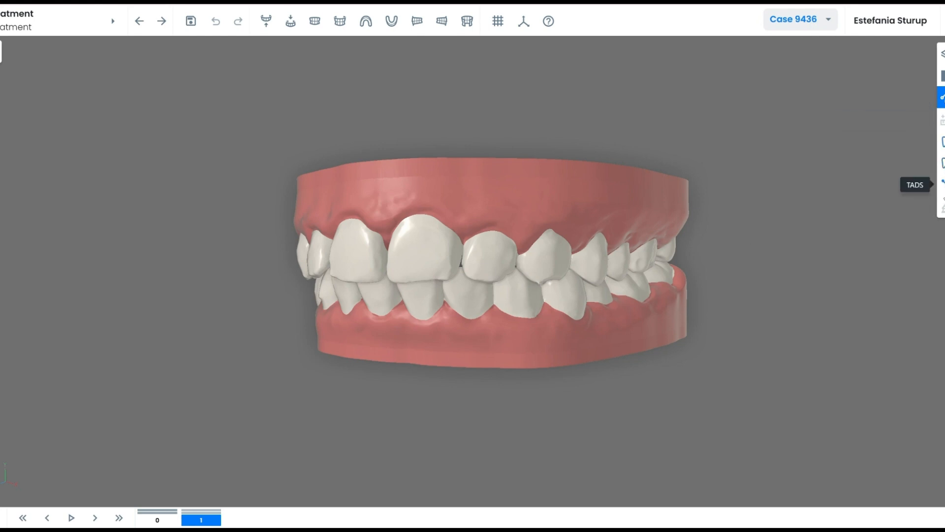
drag(715, 272, 465, 325)
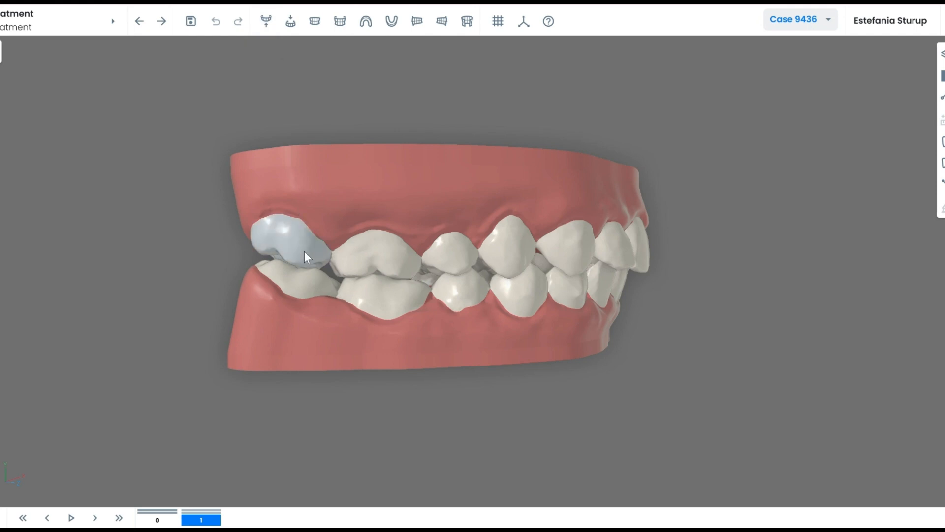
click(266, 21)
drag(564, 246, 409, 285)
Remove tooth 17 with Extract in all steps, then open the gum area's options.
click(303, 380)
right_click(303, 380)
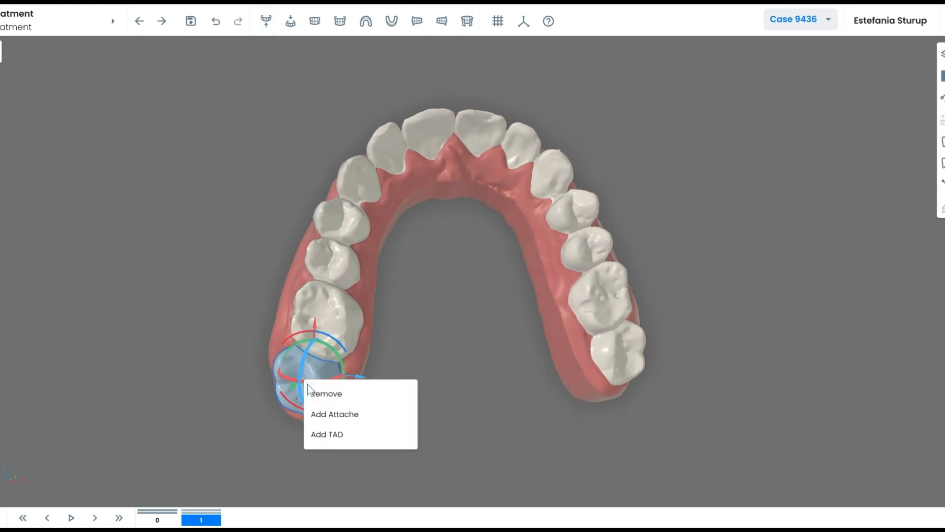
click(318, 394)
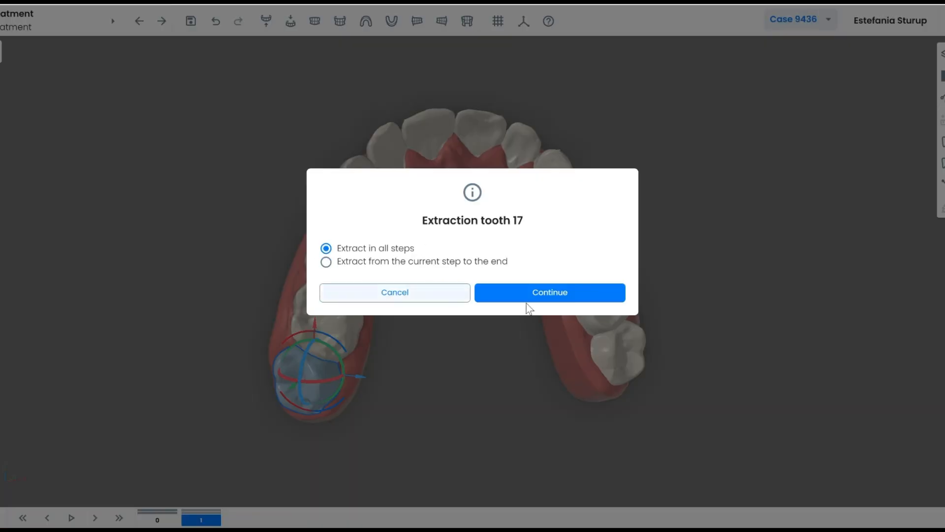
click(550, 295)
drag(477, 333, 451, 401)
mouse_move(450, 278)
mouse_down()
mouse_move(456, 295)
mouse_move(458, 275)
mouse_up()
click(943, 76)
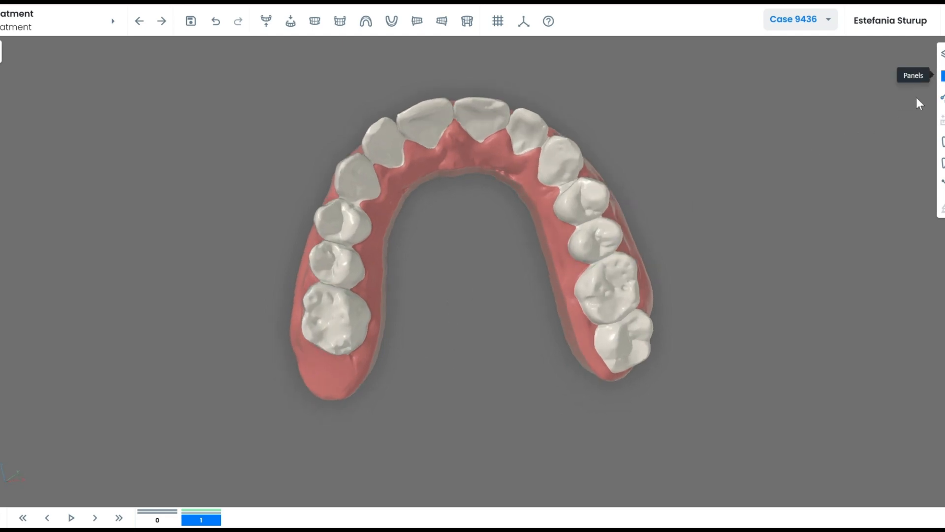
right_click(348, 368)
In the Evolution panel, restore the missing molar using Add from step 1.
click(942, 75)
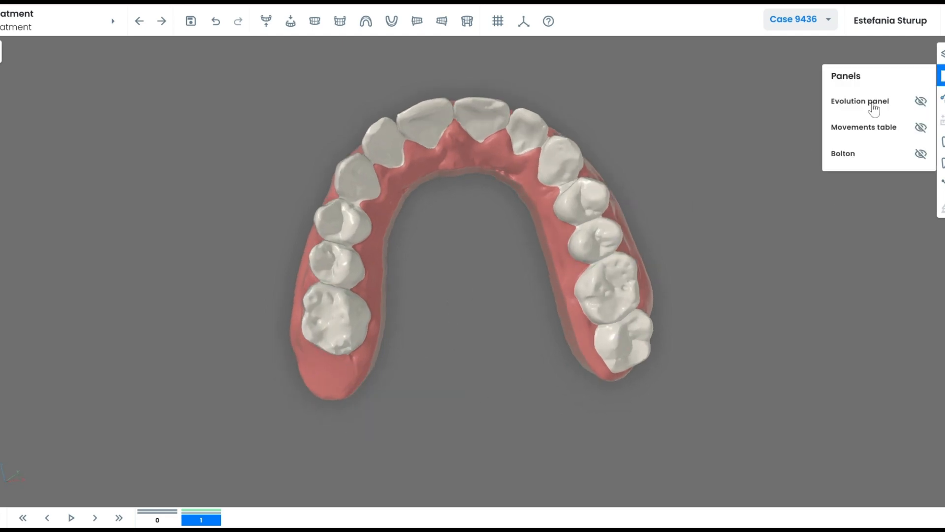
click(871, 103)
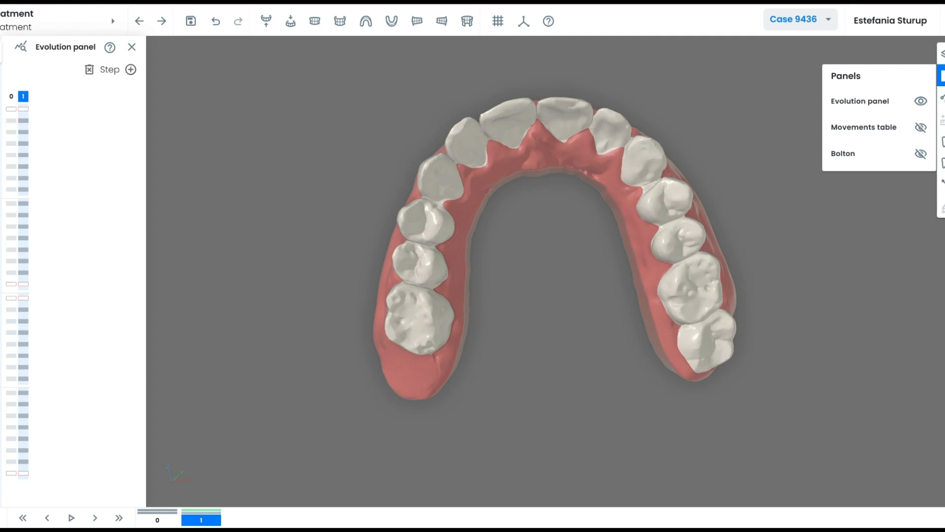
click(0, 286)
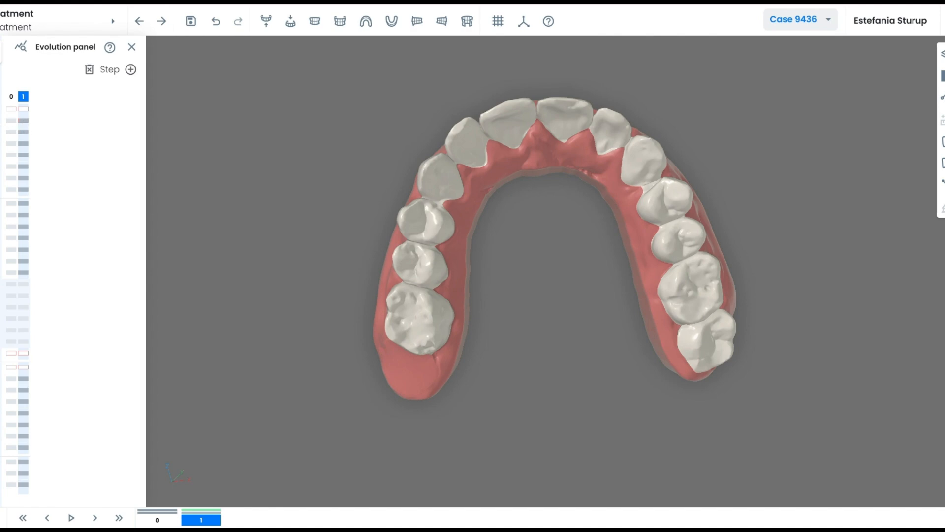
click(0, 122)
click(58, 146)
drag(525, 259, 552, 256)
Select the left upper last molar, first molar and second premolar.
click(405, 355)
ctrl+click(411, 307)
ctrl+click(418, 256)
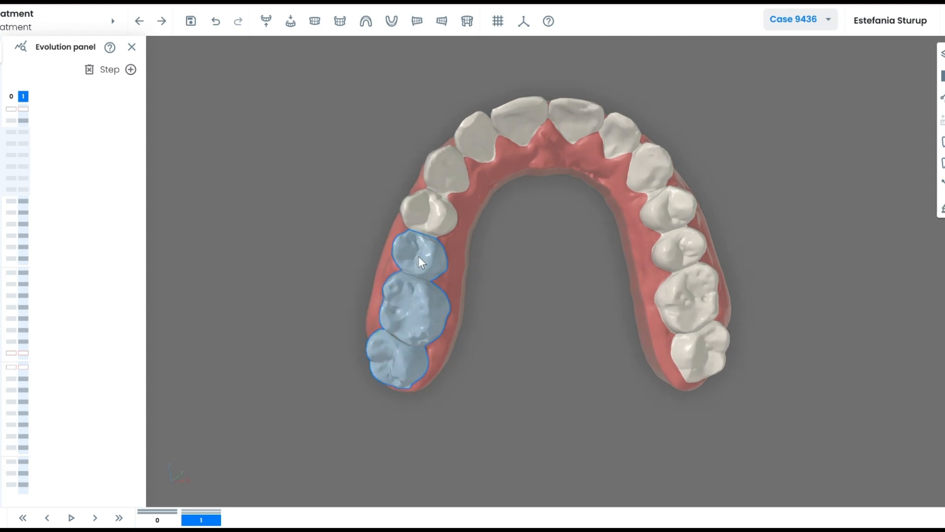
drag(441, 174, 626, 338)
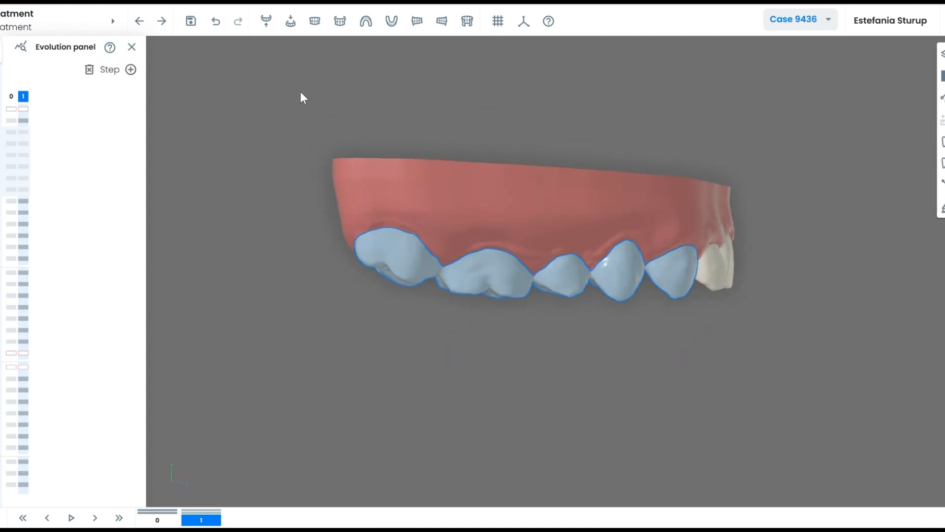
Show both jaws, select four upper posterior teeth, and open their movement settings.
click(320, 27)
mouse_move(409, 265)
mouse_down()
mouse_move(392, 255)
mouse_move(399, 250)
mouse_up()
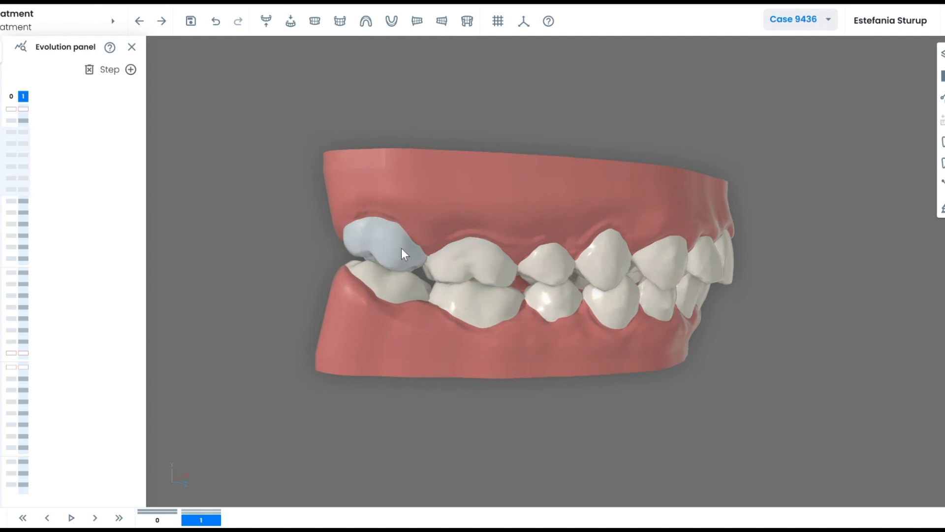
click(402, 248)
ctrl+click(463, 262)
ctrl+click(533, 267)
ctrl+click(628, 264)
drag(651, 182, 582, 169)
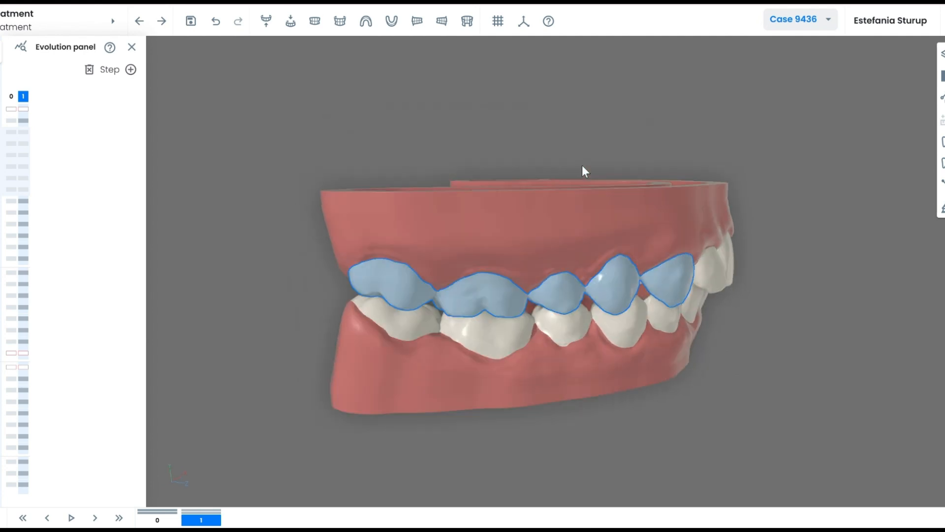
click(942, 97)
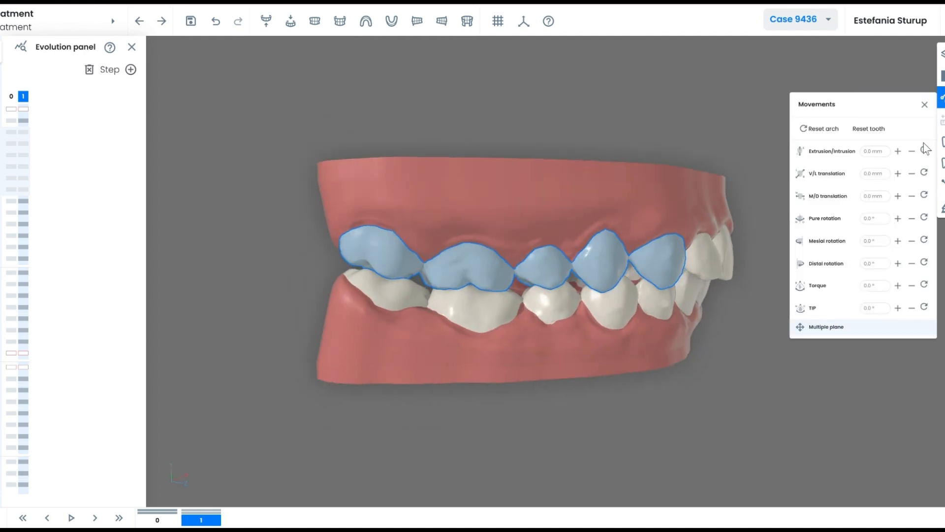
Shift the selected upper posterior teeth mesiodistally to -2.00 mm.
click(911, 196)
click(911, 196)
click(911, 196)
click(912, 196)
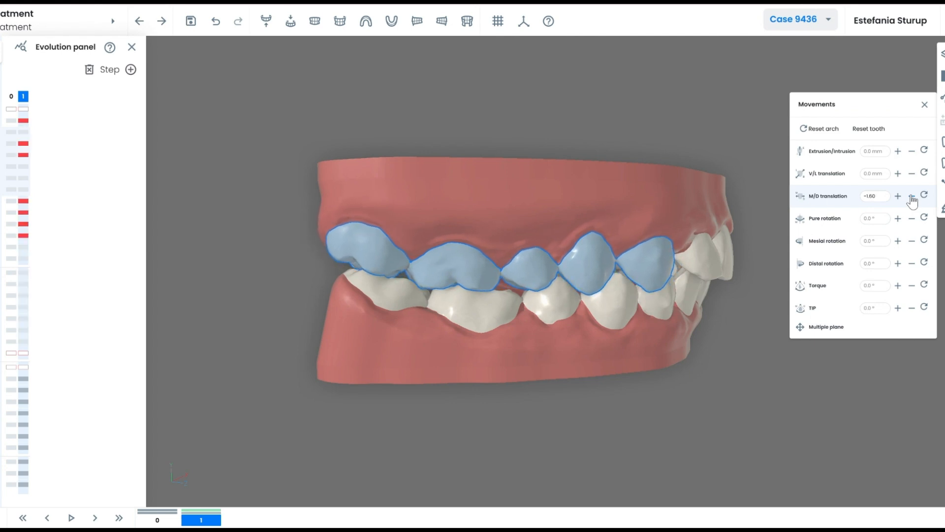
click(912, 196)
drag(638, 359, 608, 369)
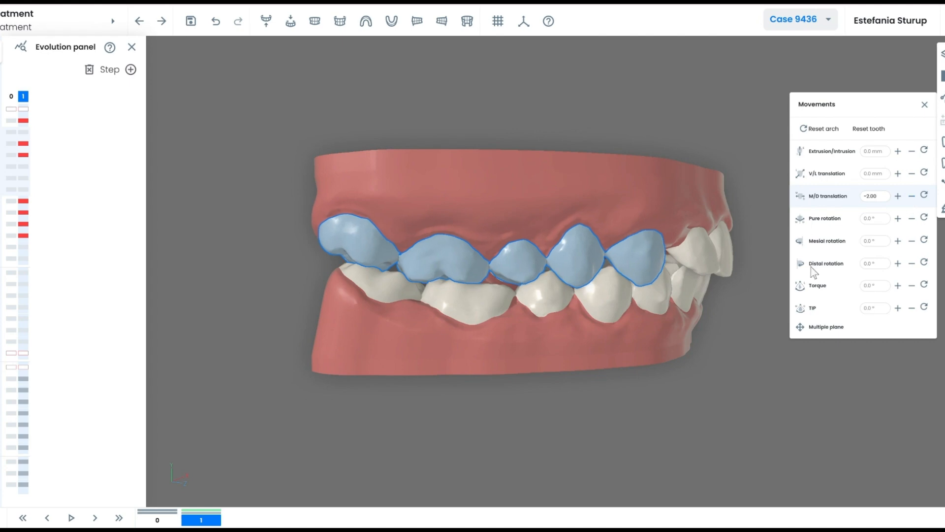
Hide the lower jaw and view the upper arch occlusally.
click(683, 348)
drag(682, 347, 645, 346)
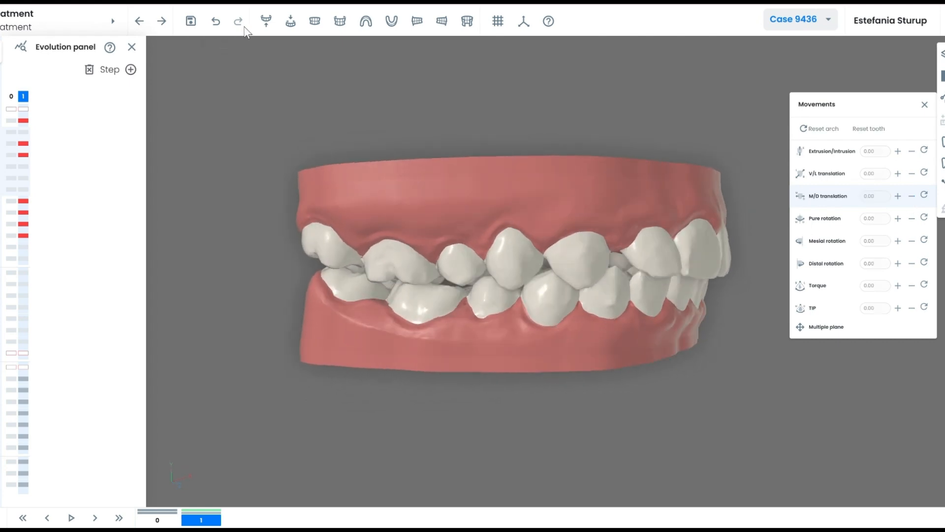
click(265, 21)
drag(488, 246, 504, 310)
Reposition the rear left molars and premolar with the Multiple plane gizmo.
click(393, 383)
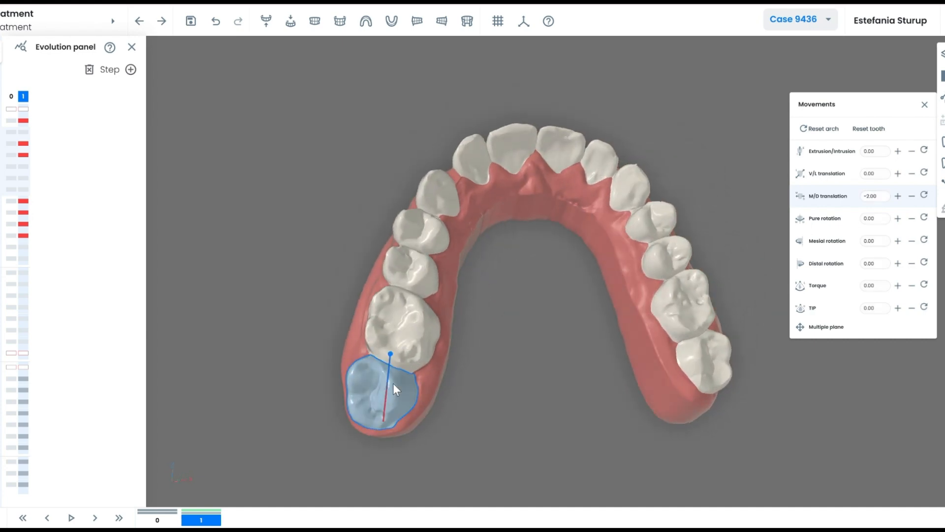
drag(392, 383, 471, 367)
click(804, 329)
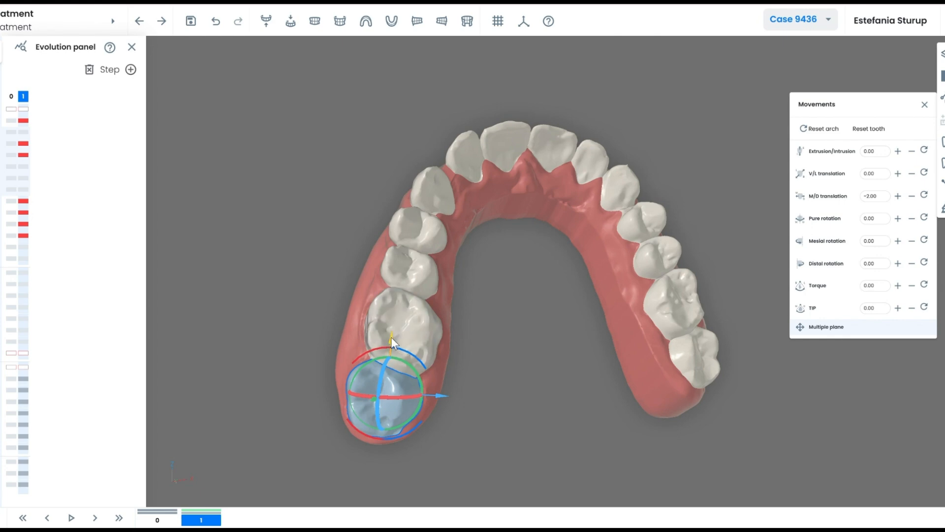
drag(391, 336, 427, 335)
click(426, 335)
drag(488, 332, 447, 291)
click(430, 289)
click(443, 246)
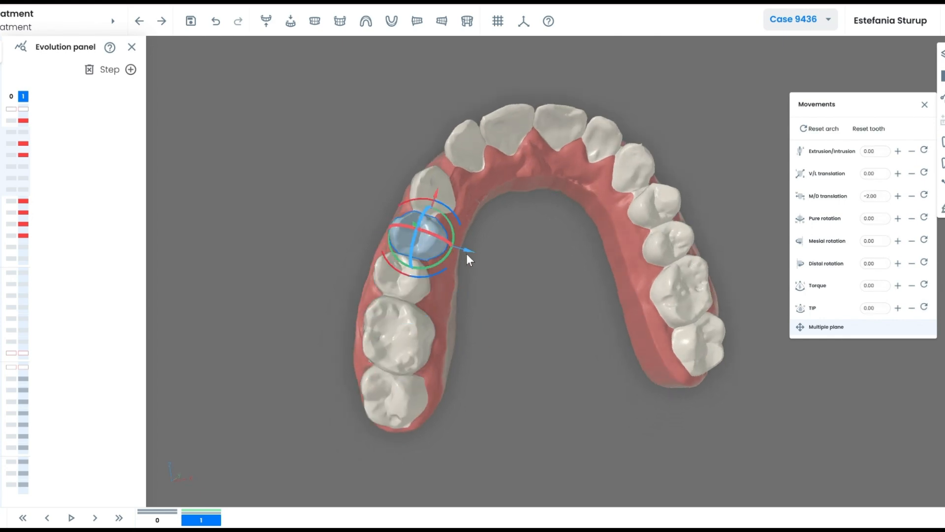
mouse_move(466, 253)
mouse_down()
mouse_move(492, 278)
mouse_move(456, 238)
mouse_up()
Rotate the canine about its long axis and lower the second premolar slightly.
click(440, 195)
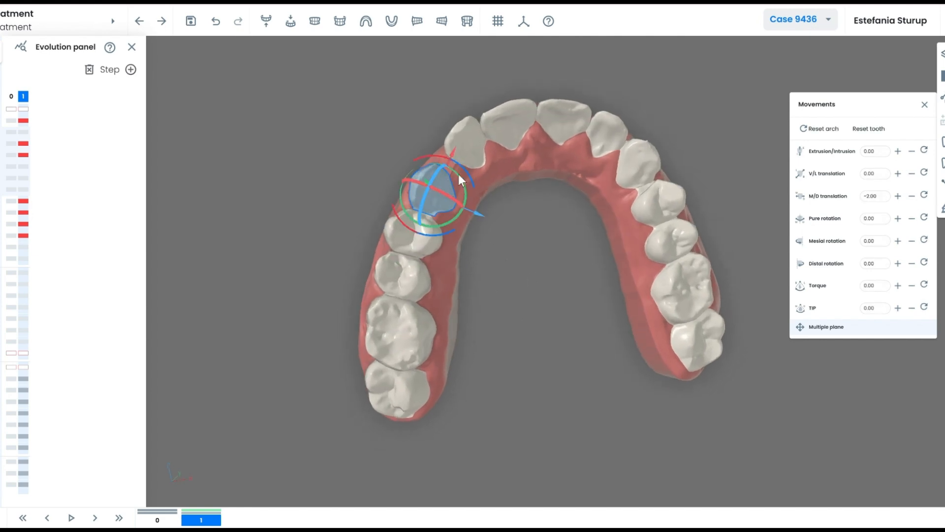
drag(459, 174, 488, 215)
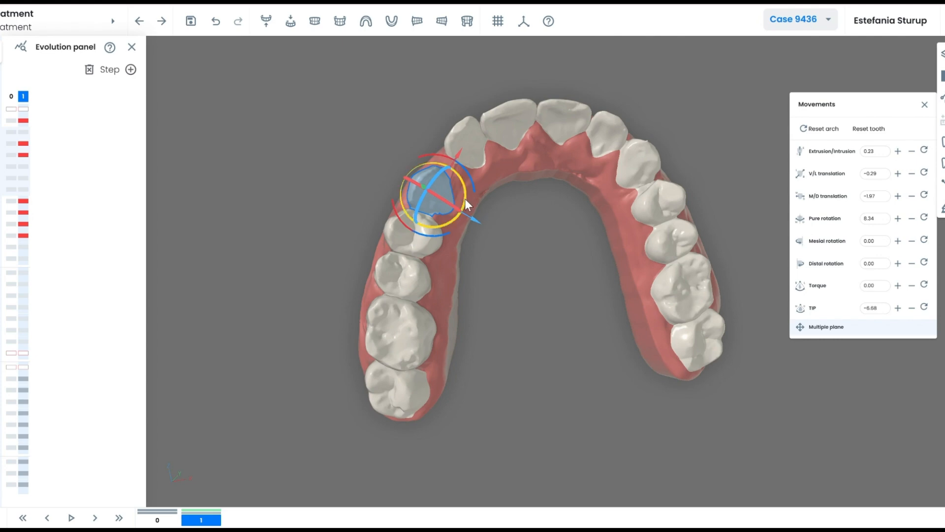
drag(439, 268, 693, 364)
click(514, 299)
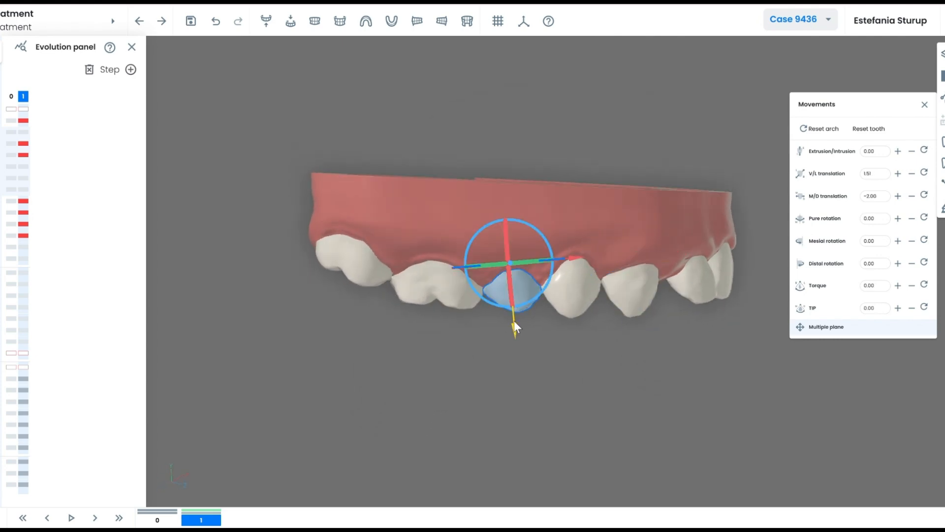
drag(514, 322, 515, 331)
click(639, 360)
drag(640, 361, 553, 321)
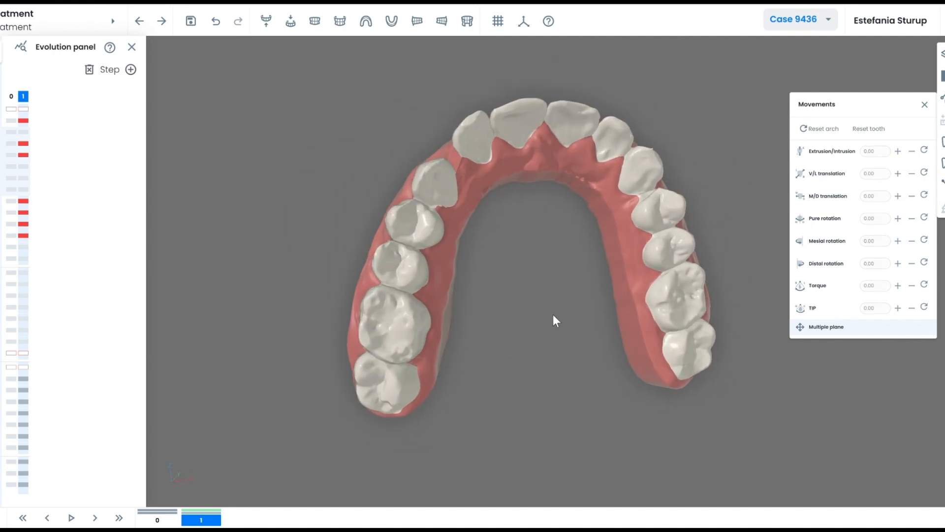
Turn on the Interdental distances layer.
click(942, 53)
click(921, 160)
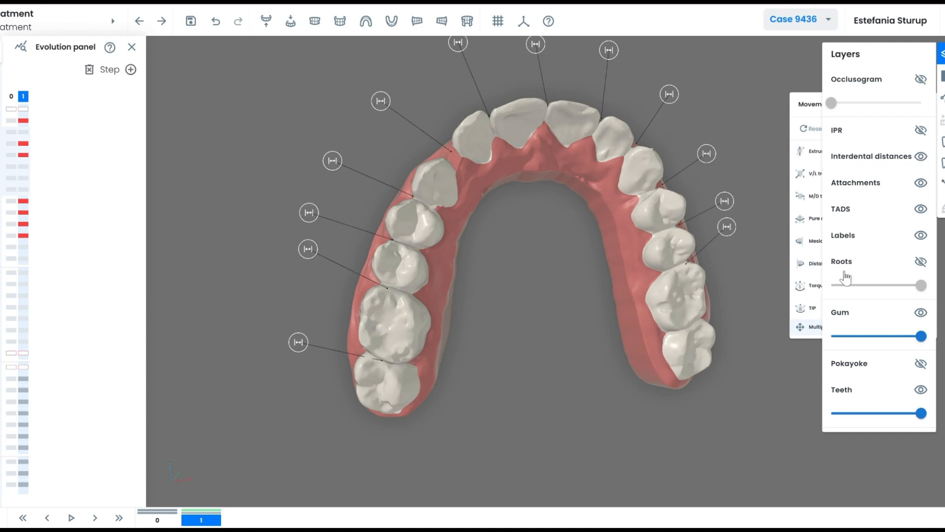
drag(507, 225, 463, 215)
Adjust the mesiodistal translation of the upper-left canine and its neighbouring tooth.
click(444, 193)
click(898, 197)
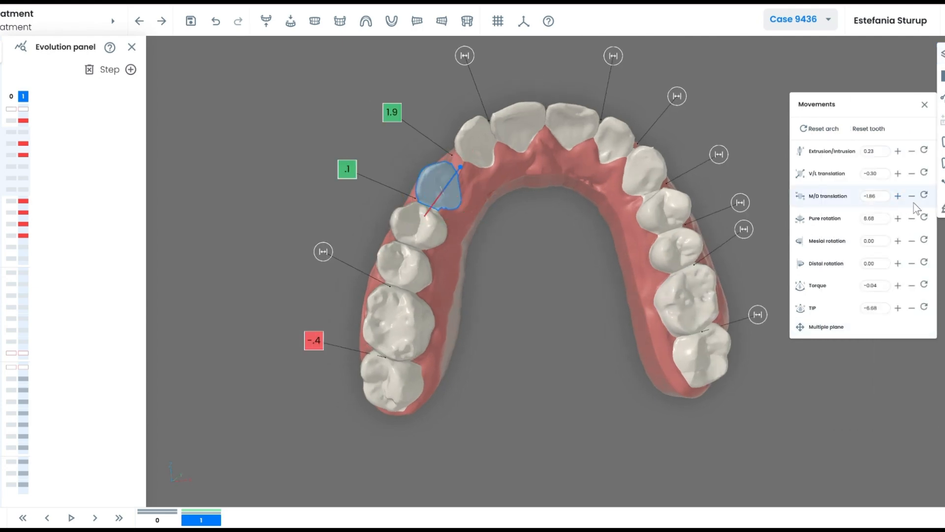
drag(534, 258, 601, 344)
click(577, 309)
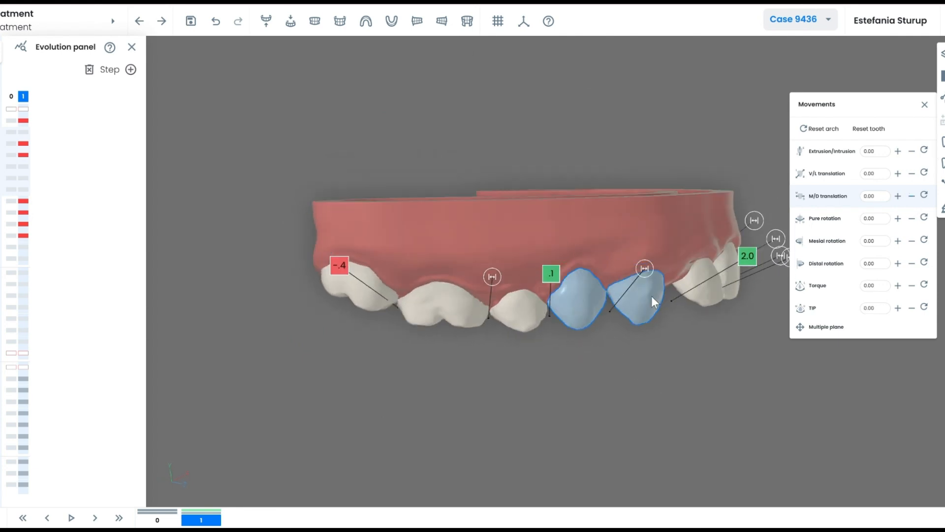
click(910, 198)
drag(594, 358, 597, 353)
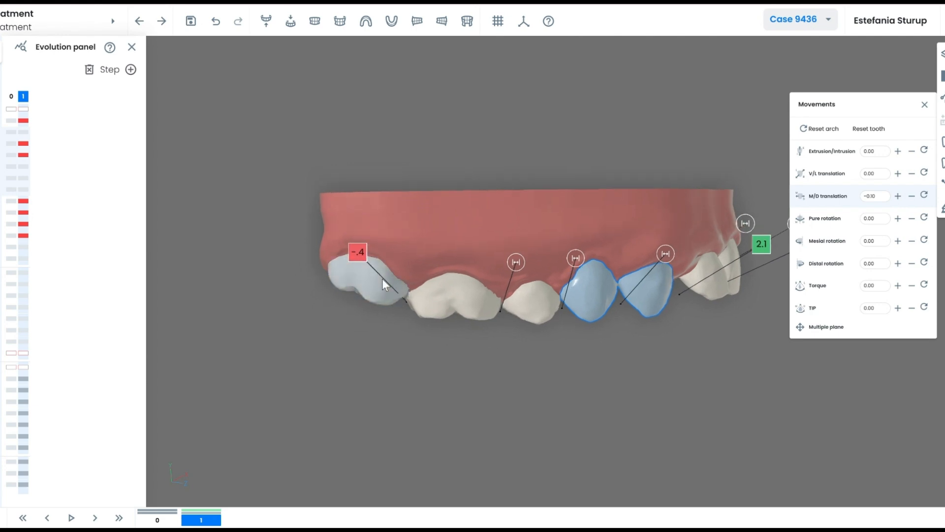
Extrude the leftmost tooth to 1.00 and adjust its mesiodistal translation.
click(382, 279)
click(898, 151)
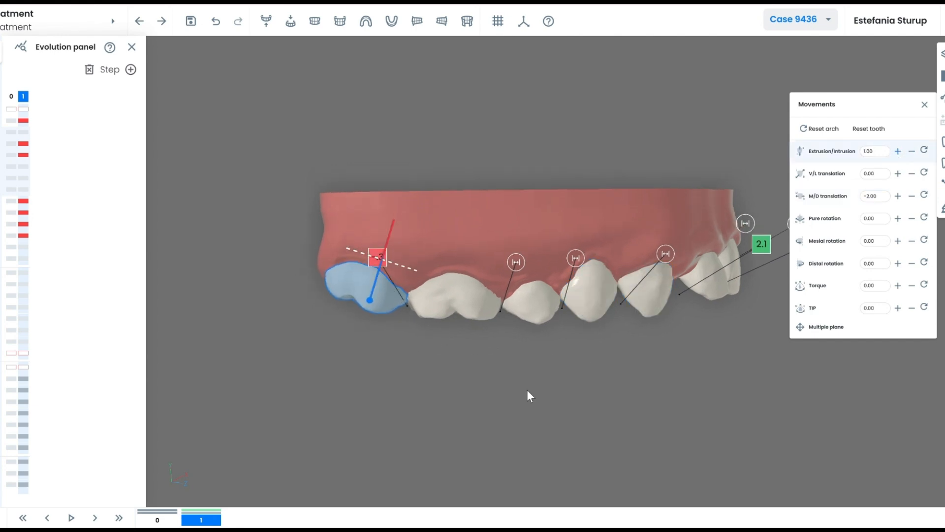
drag(527, 389, 523, 379)
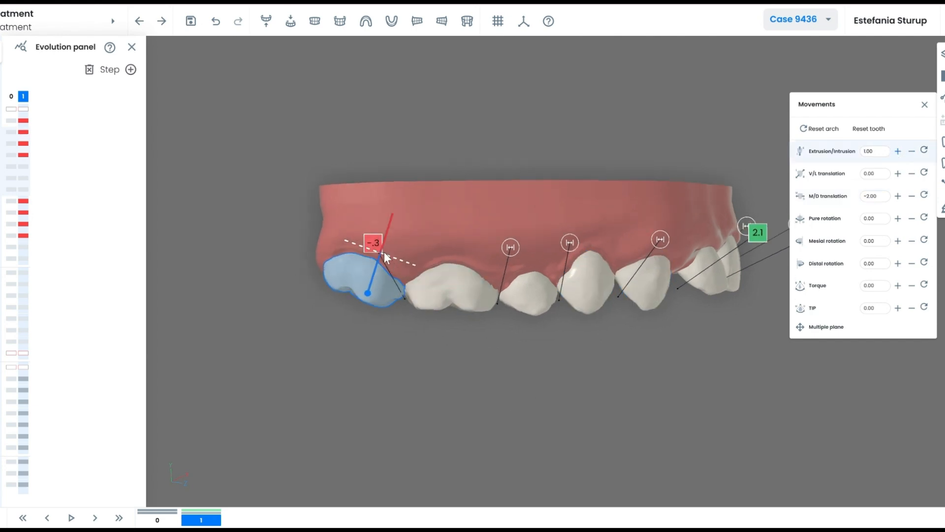
click(913, 198)
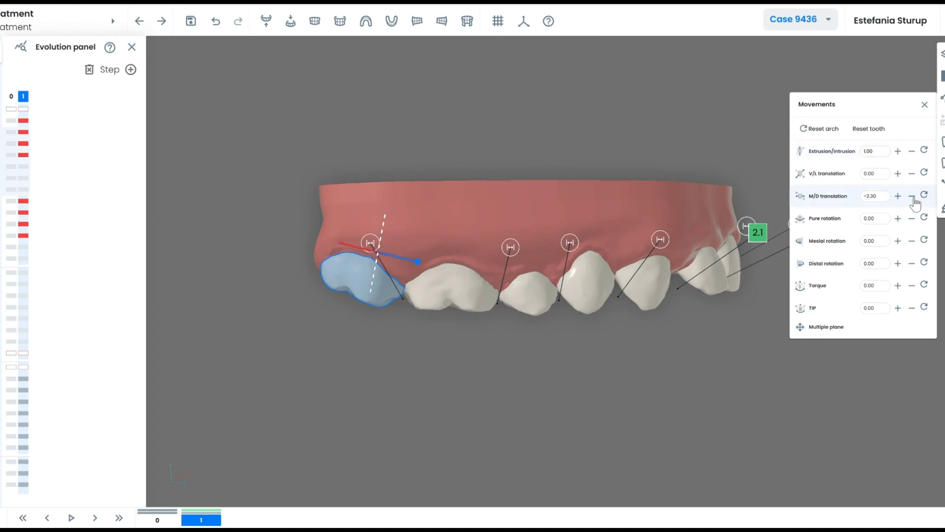
click(539, 384)
drag(538, 384, 470, 290)
Reduce the V/L and adjust the M/D translation of the tooth beside the 2.1 contact.
click(459, 189)
click(898, 173)
click(443, 188)
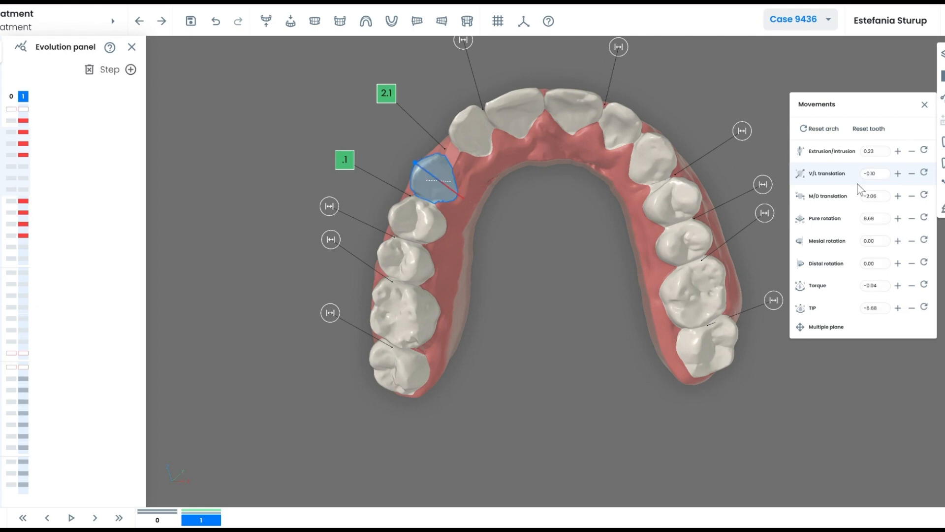
click(912, 198)
drag(605, 224, 536, 240)
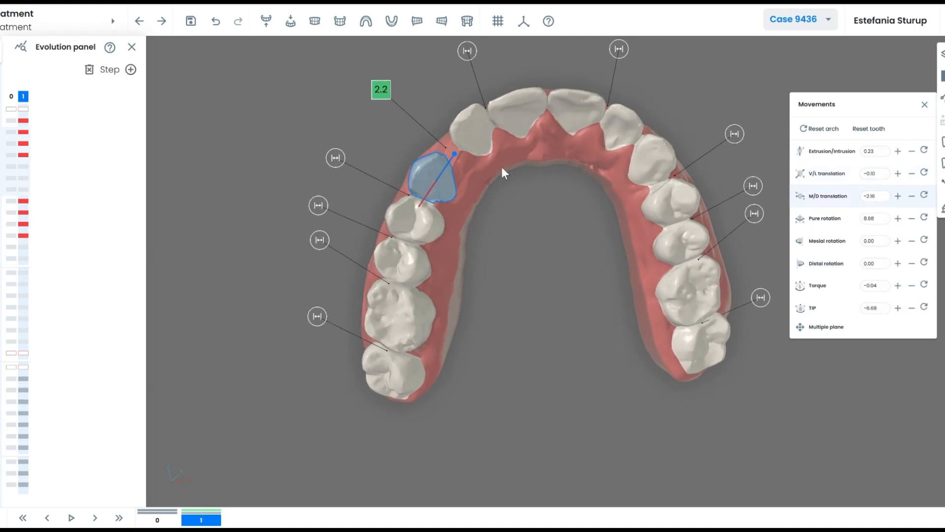
Move the neighbouring tooth and central incisor with the Multiple plane gizmo.
click(487, 131)
click(805, 329)
drag(610, 222, 592, 214)
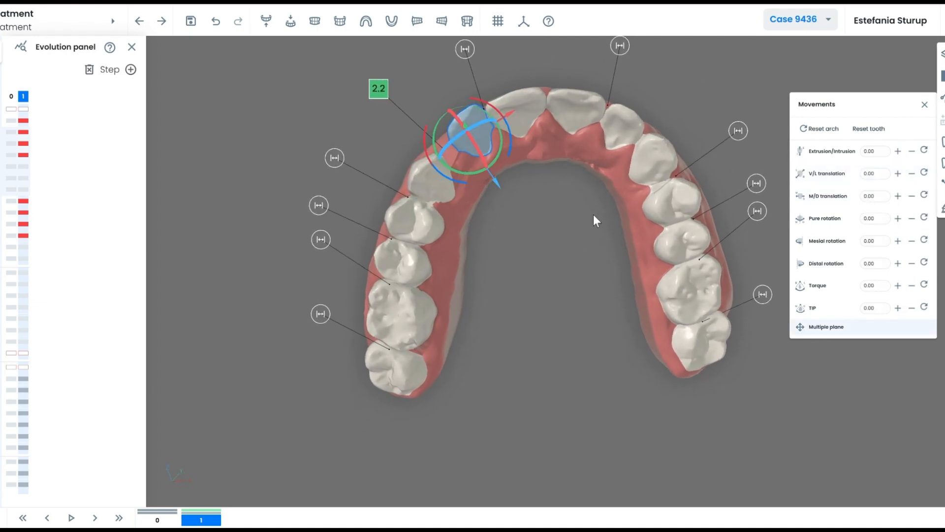
drag(510, 113, 495, 126)
click(507, 123)
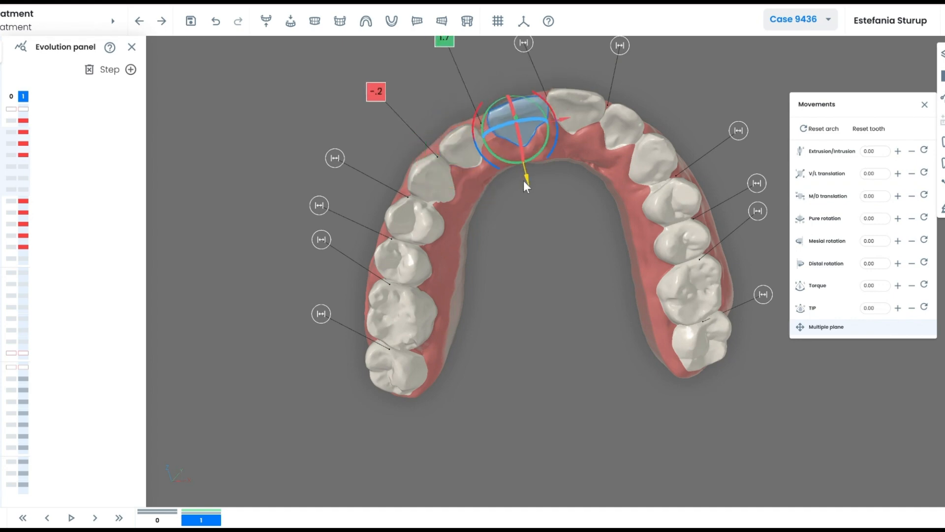
drag(552, 127, 550, 126)
Shift the lateral and central incisors mesiodistally.
click(460, 146)
click(897, 196)
click(898, 196)
click(507, 123)
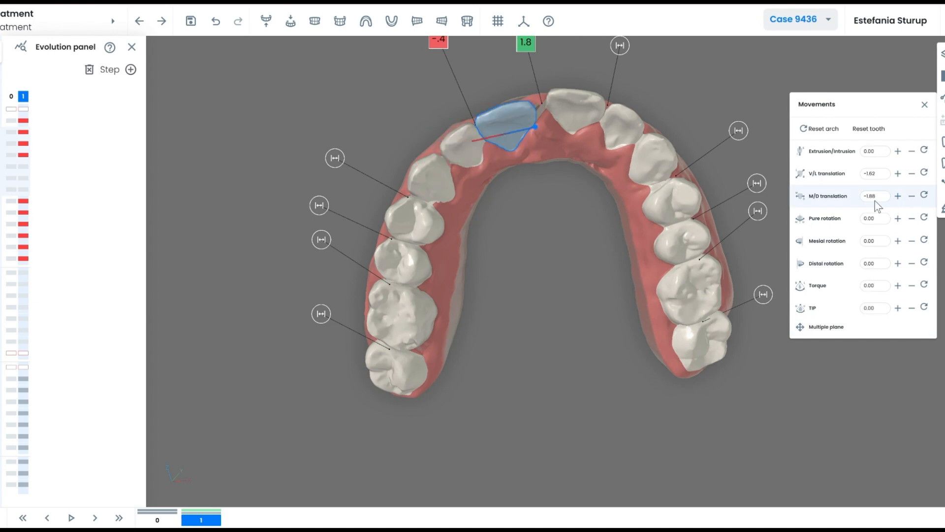
click(898, 195)
click(898, 196)
click(898, 195)
drag(571, 212, 571, 224)
Move the other central incisor lingually with the gizmo and shift it slightly mesiodistally.
click(568, 128)
click(826, 327)
drag(563, 164, 558, 179)
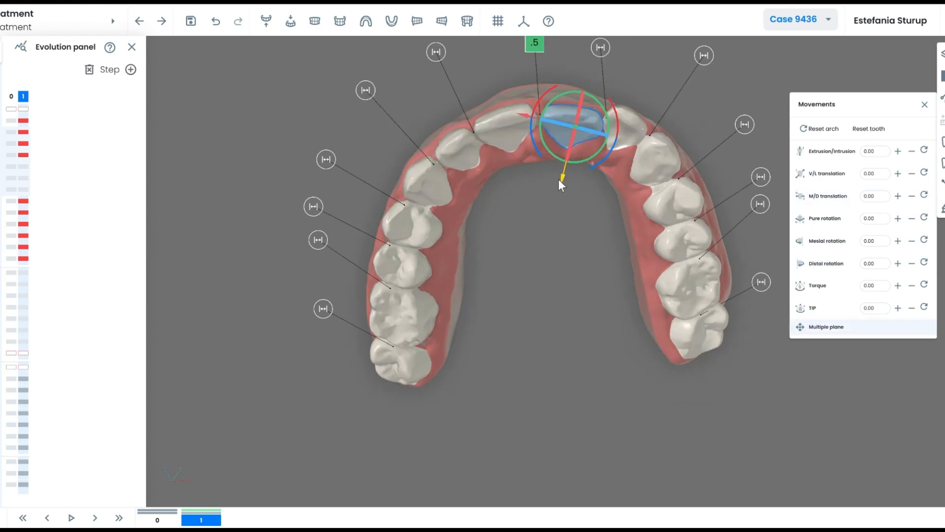
drag(526, 114, 519, 111)
drag(559, 178, 558, 170)
drag(523, 115, 520, 113)
mouse_move(566, 216)
mouse_down()
mouse_move(576, 204)
mouse_move(559, 187)
mouse_move(560, 211)
mouse_up()
click(912, 196)
Set the other central incisor's V/L translation to about -1.62.
click(514, 124)
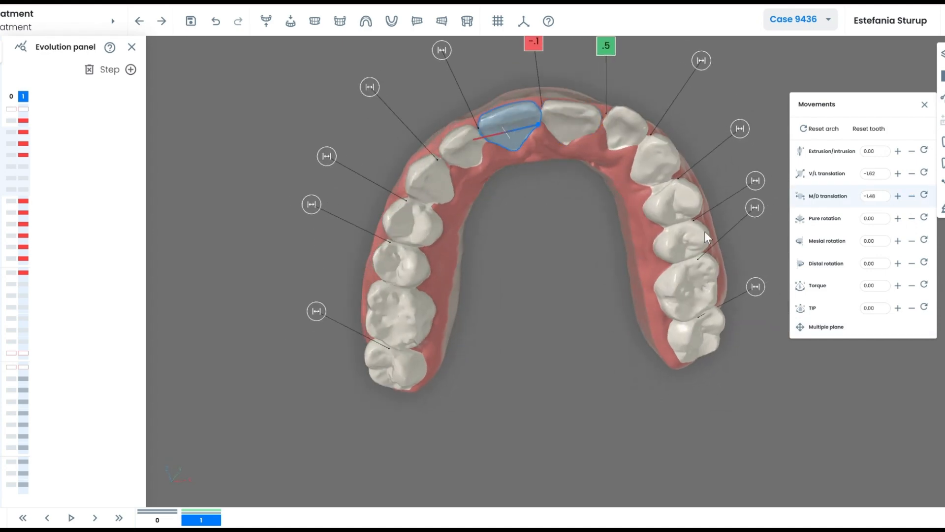
click(897, 174)
drag(593, 261, 593, 216)
Move the lateral incisor along its axis and tilt its torque.
click(624, 126)
click(812, 326)
drag(591, 178, 610, 153)
drag(579, 212, 613, 234)
click(618, 134)
click(898, 218)
Torque, rotate and move the canine lingually with the Multiple plane gizmo.
click(654, 157)
click(826, 327)
drag(650, 164, 681, 161)
drag(605, 224, 591, 195)
drag(627, 277, 615, 238)
click(646, 161)
Raise the canine's V/L and mesiodistal translation values.
click(898, 174)
click(898, 174)
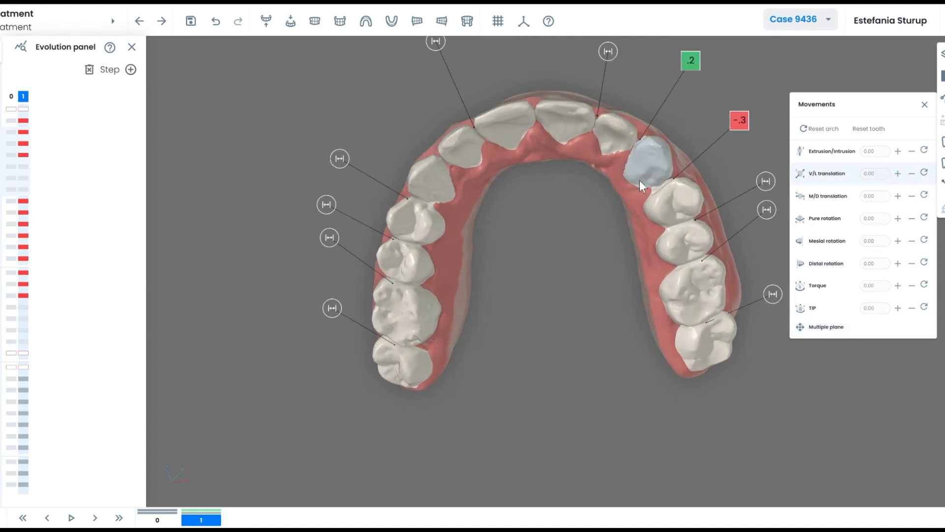
click(641, 175)
click(897, 197)
drag(606, 207, 565, 243)
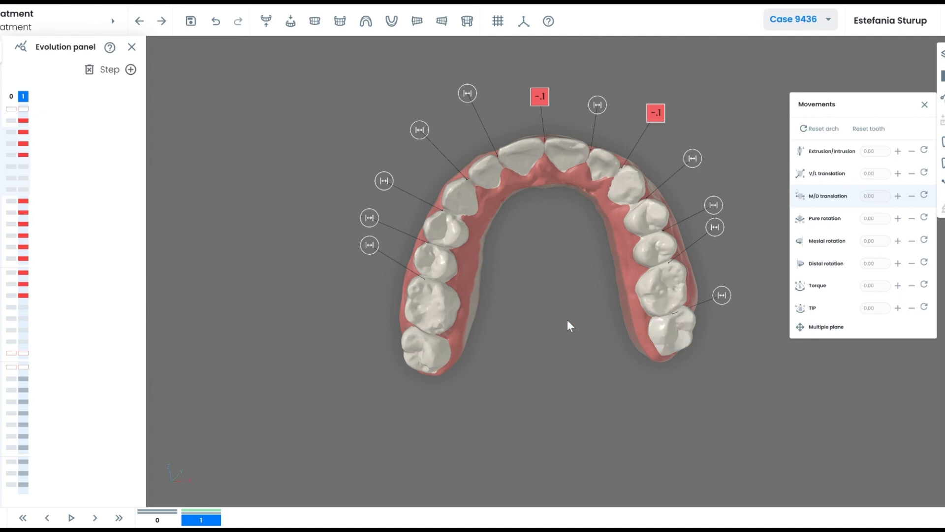
Run Automatic step calculation, producing an 11-step treatment, and inspect the final step.
click(158, 521)
click(201, 520)
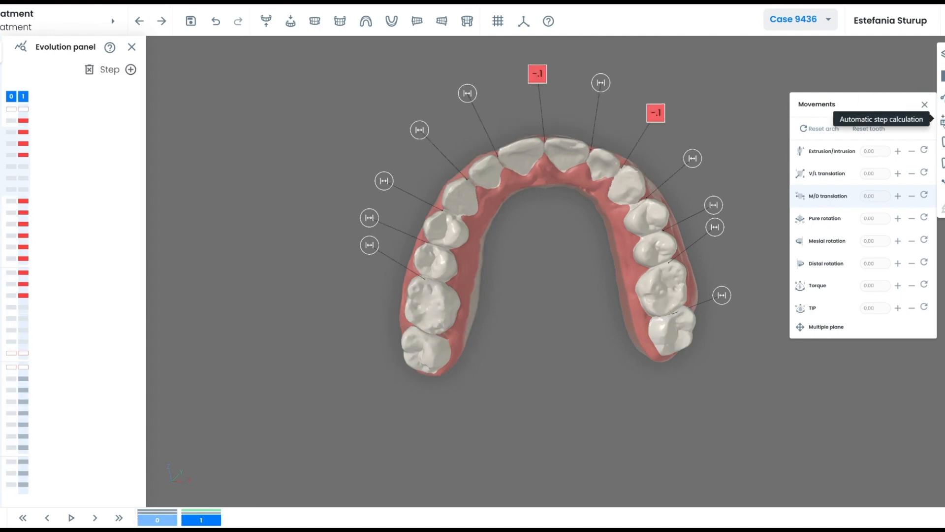
click(941, 120)
click(598, 307)
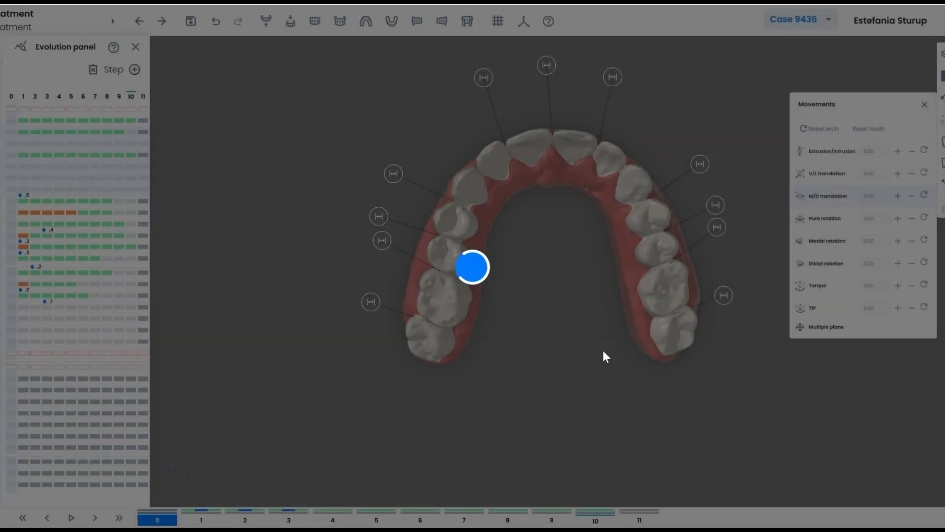
drag(584, 270, 421, 251)
click(143, 97)
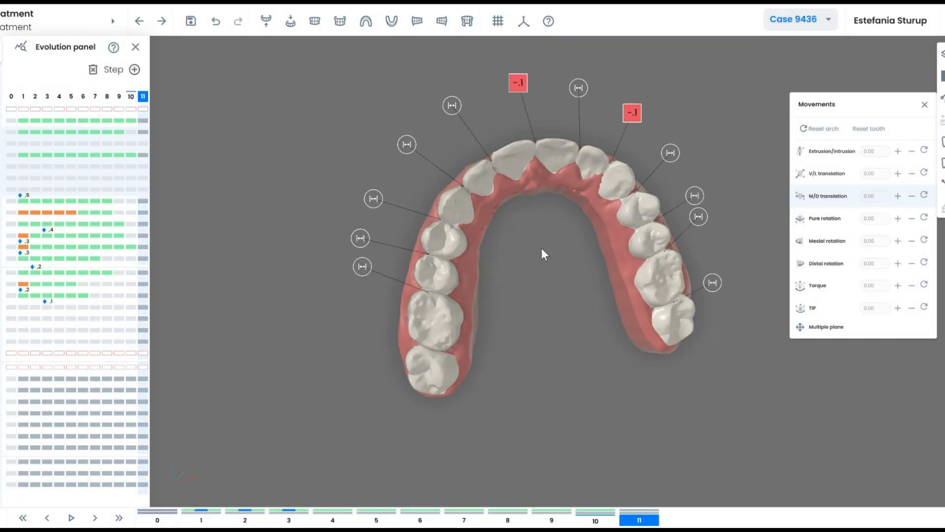
drag(541, 247, 222, 122)
Extend the treatment to 19 steps.
click(135, 73)
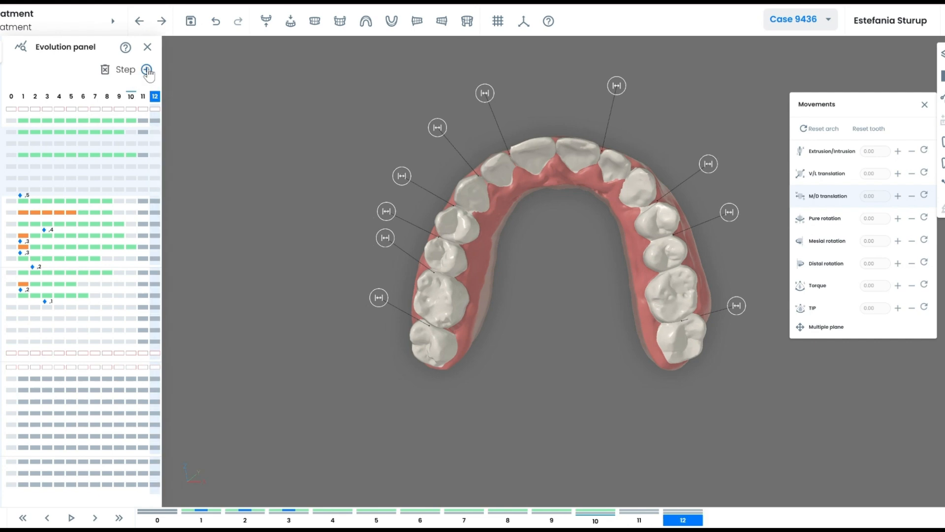
click(147, 73)
click(158, 70)
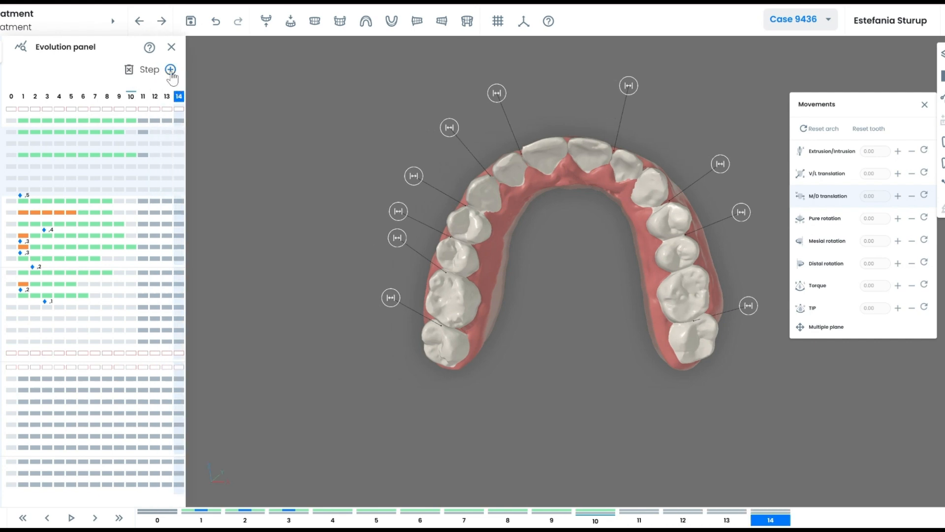
click(171, 71)
click(183, 71)
click(195, 72)
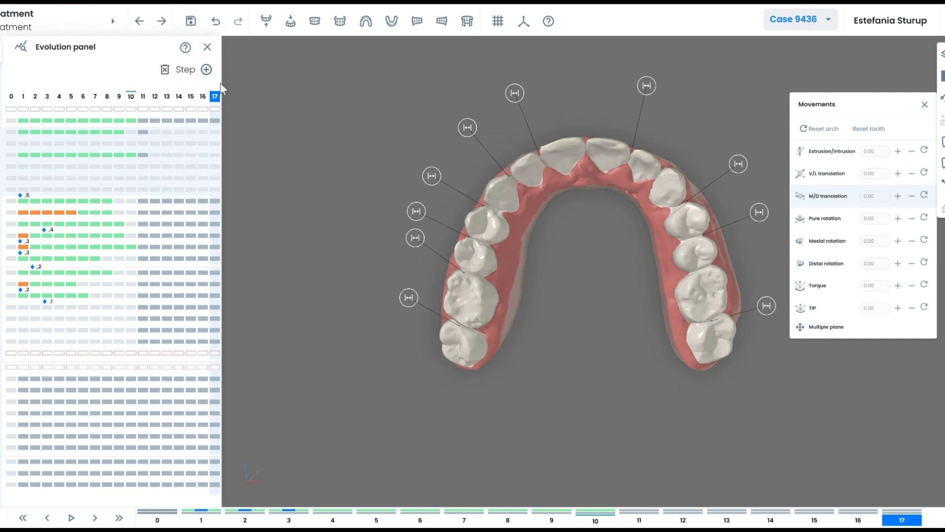
click(206, 70)
click(219, 69)
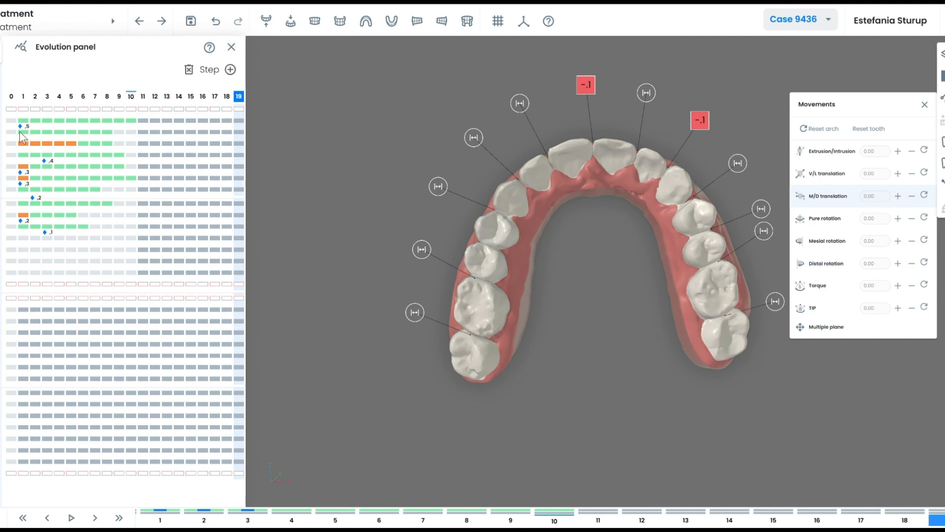
Add step 20 and delay several tooth movements to start at steps 11, 13 and 14.
drag(25, 134, 95, 143)
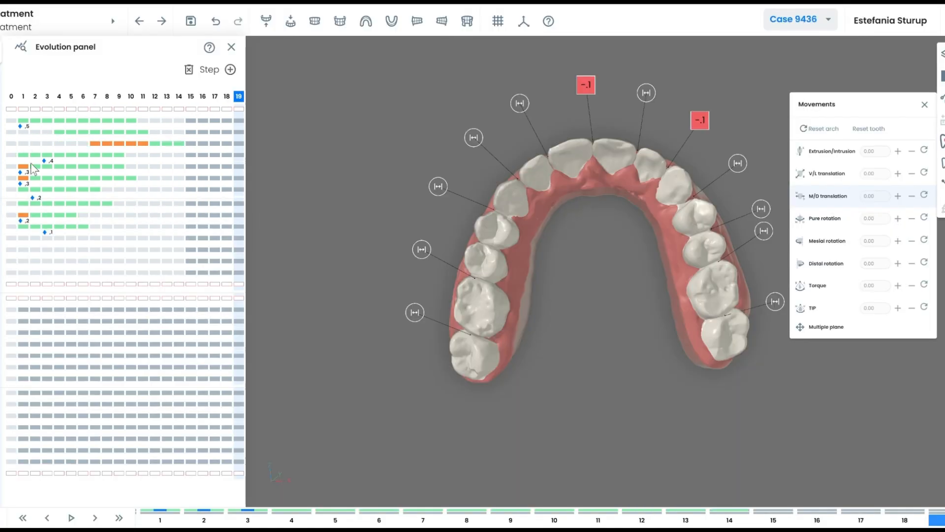
drag(23, 155, 144, 166)
drag(38, 178, 113, 182)
click(231, 69)
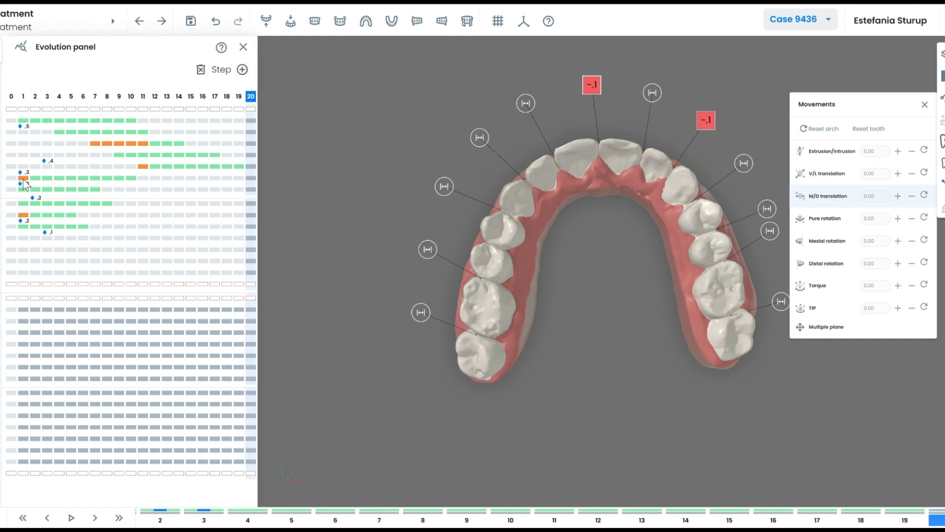
drag(35, 180, 157, 190)
drag(23, 203, 166, 203)
drag(25, 219, 179, 220)
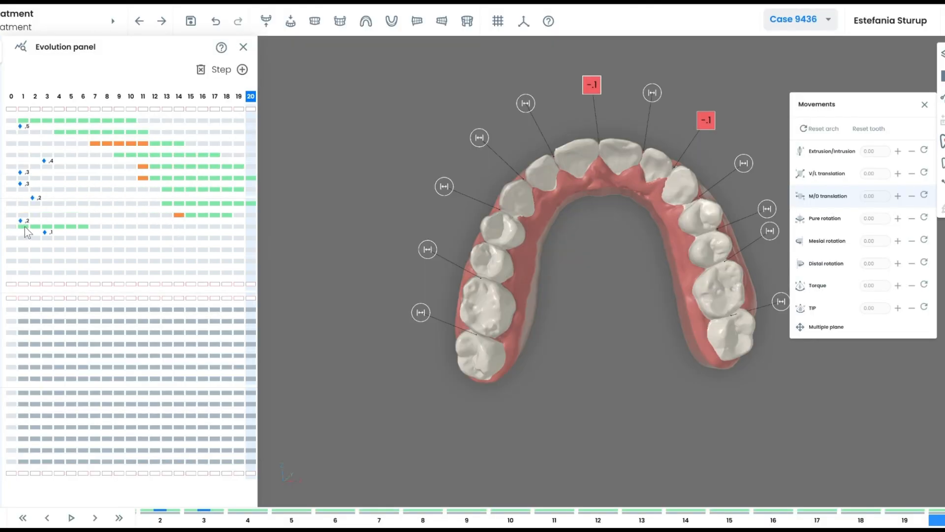
Shift one movement to start near step 14, another at step 10, and review step 20.
click(9, 99)
drag(23, 226, 179, 227)
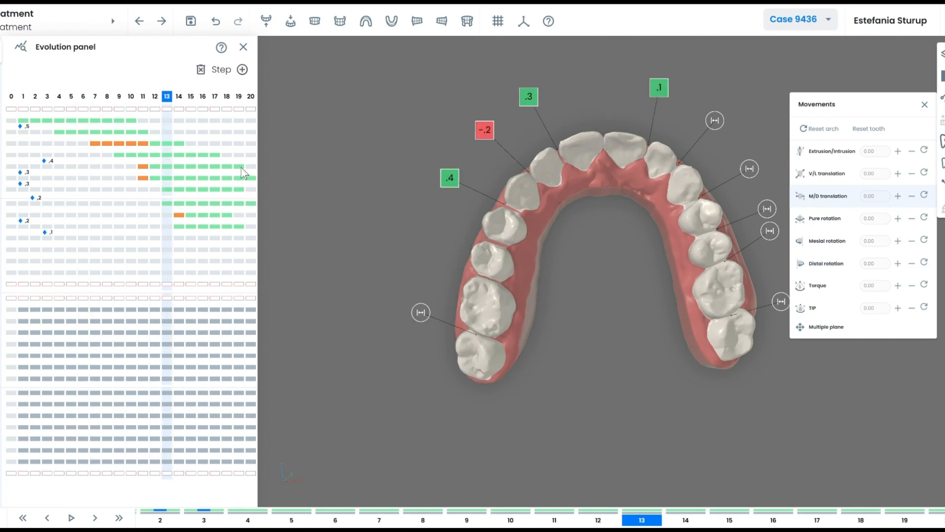
drag(241, 167, 228, 166)
right_drag(543, 213, 506, 218)
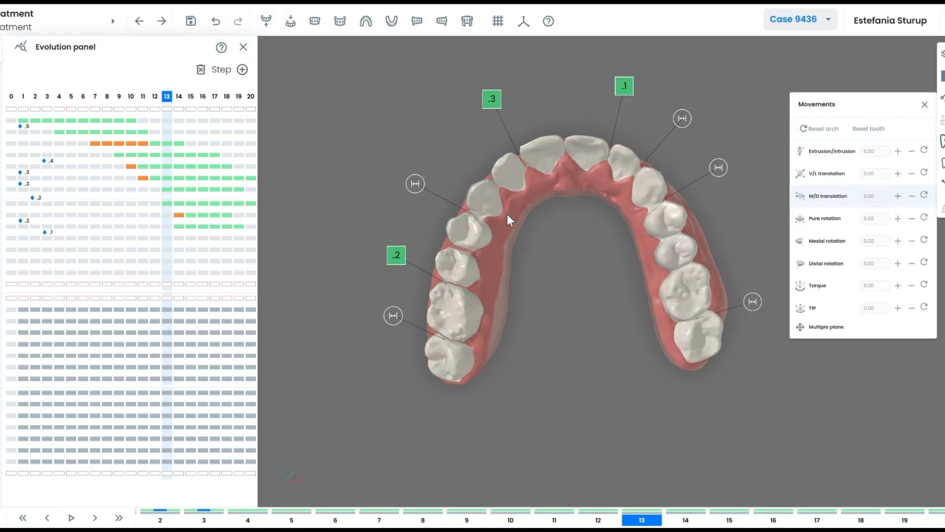
click(251, 97)
mouse_move(584, 284)
right_down()
mouse_move(575, 290)
mouse_move(580, 284)
right_up()
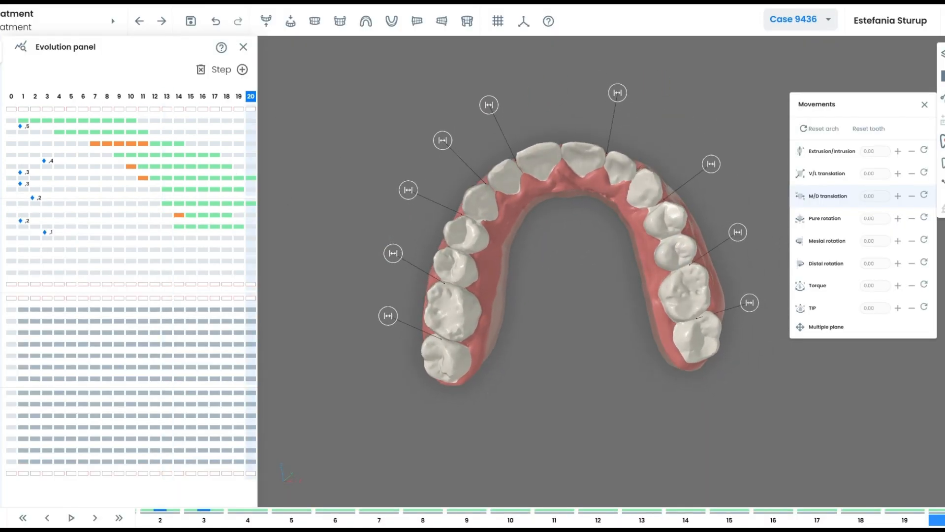
Calculate IPR between the upper teeth.
click(942, 142)
click(898, 173)
drag(591, 299, 666, 220)
Move the .1 IPR from step 16 to step 14 beside the two .2 reductions.
click(179, 97)
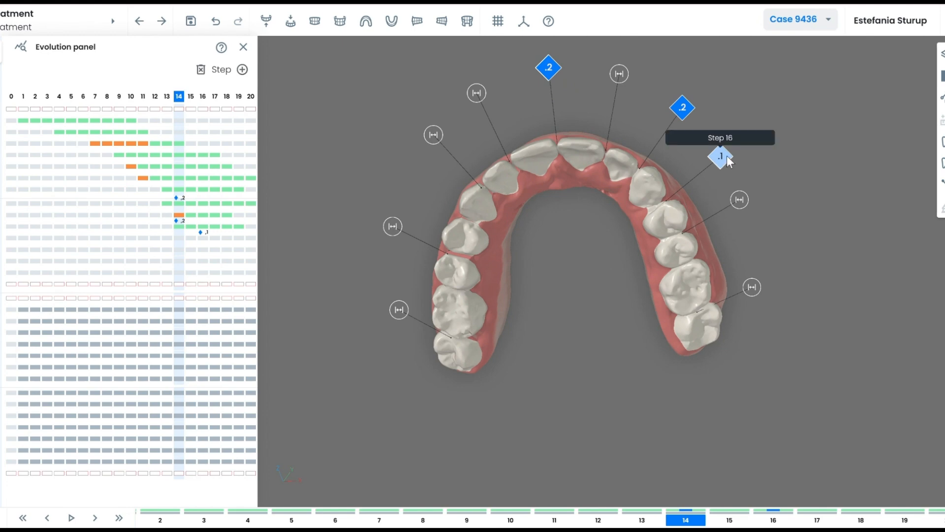
drag(719, 154, 676, 158)
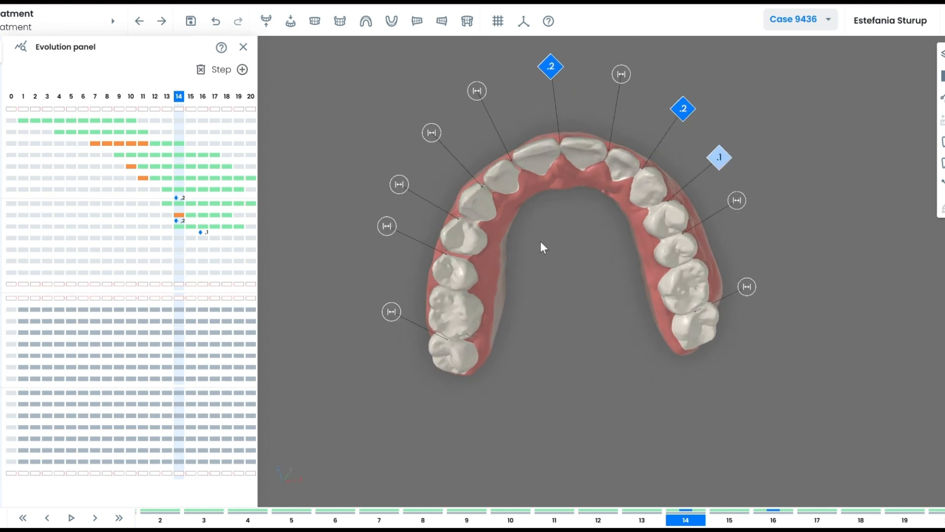
drag(527, 211, 678, 157)
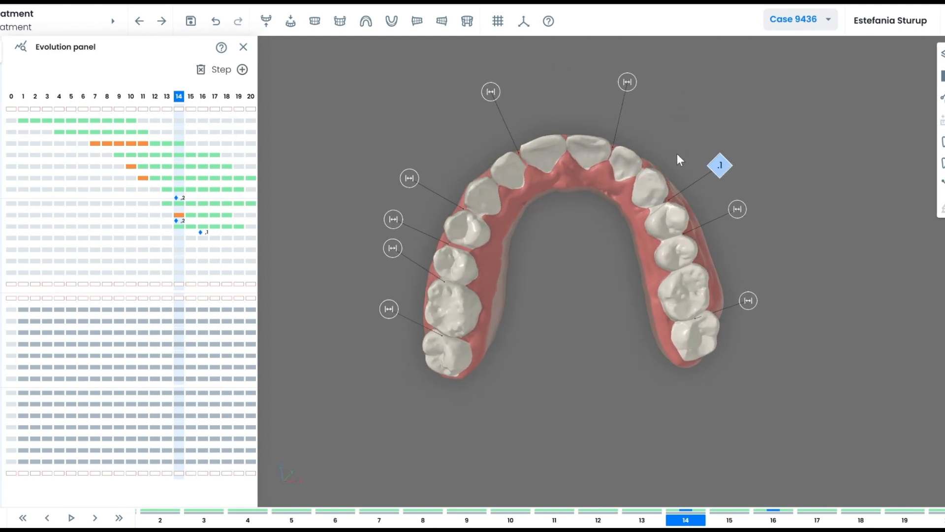
drag(201, 233, 178, 232)
drag(529, 212, 553, 245)
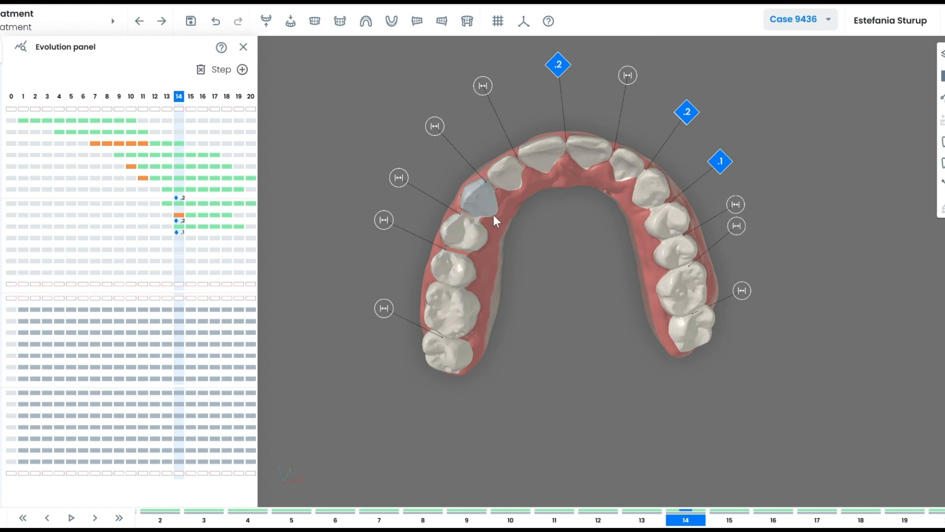
drag(493, 215, 578, 185)
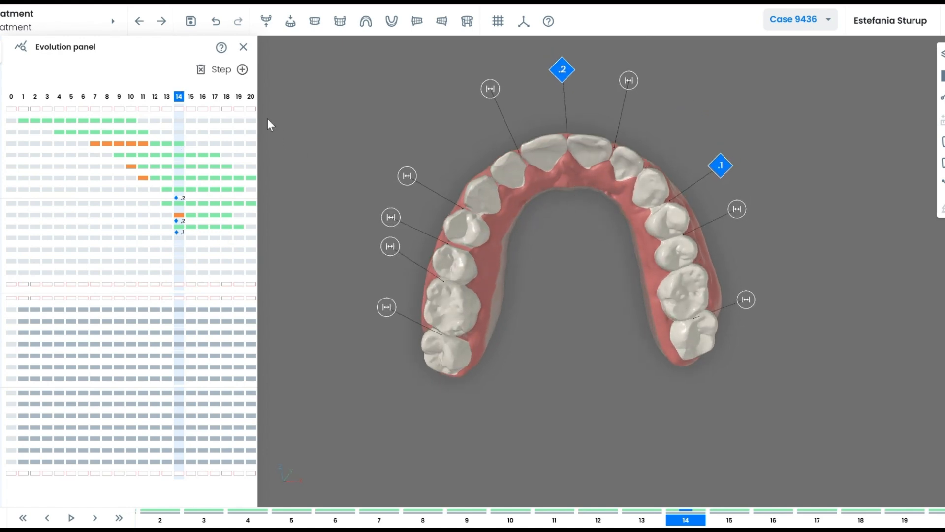
click(254, 108)
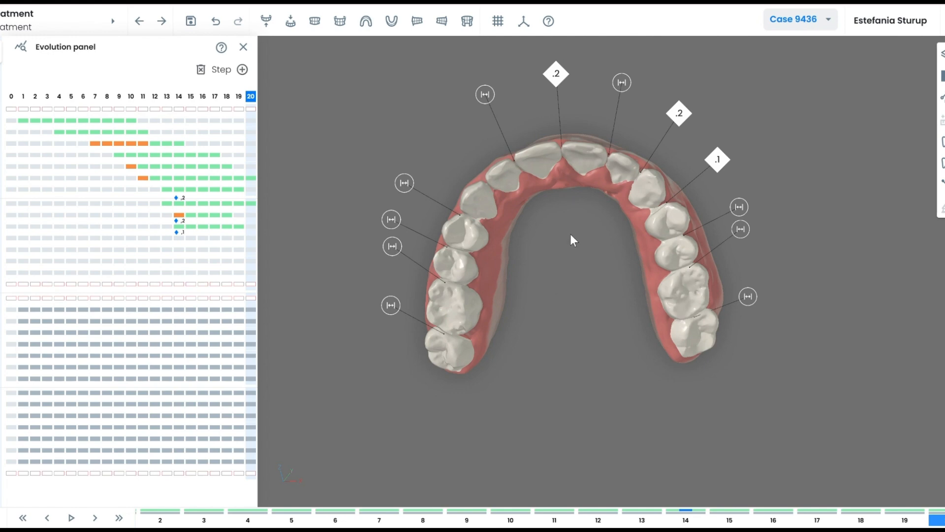
drag(571, 239, 618, 333)
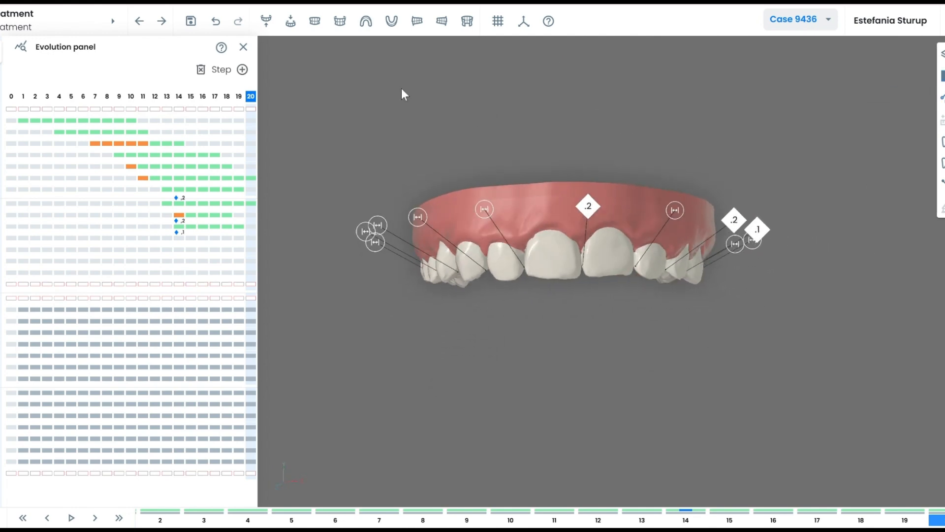
Replace the Evolution panel with the Movements table and review steps 13, 10, 8, 6 and 7.
click(243, 48)
click(941, 76)
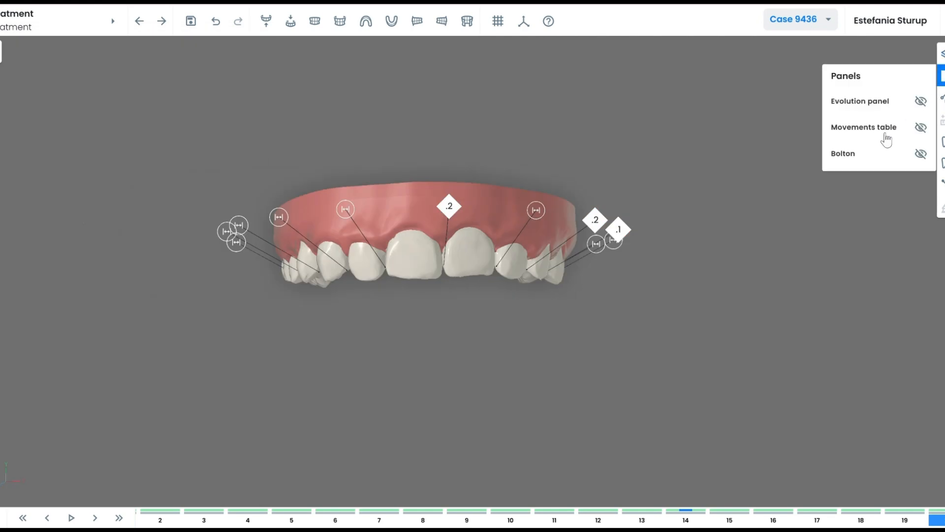
click(878, 129)
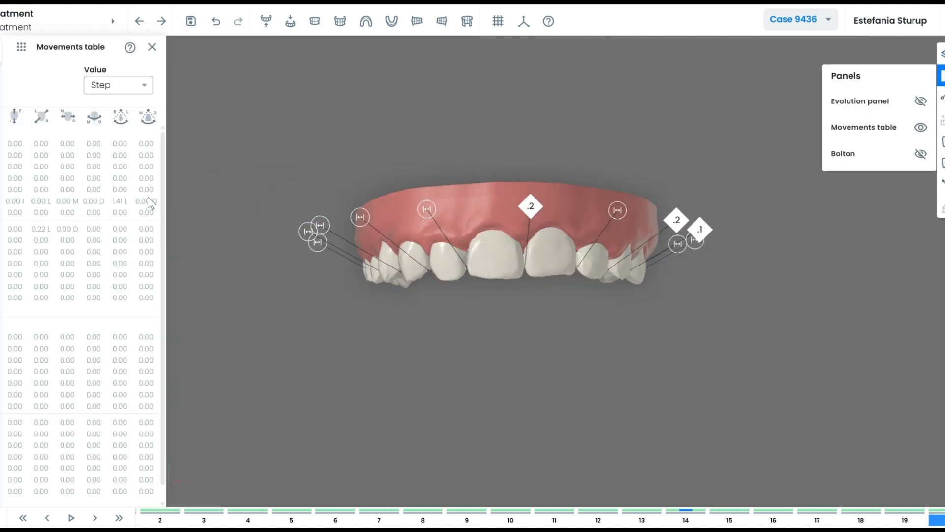
click(650, 520)
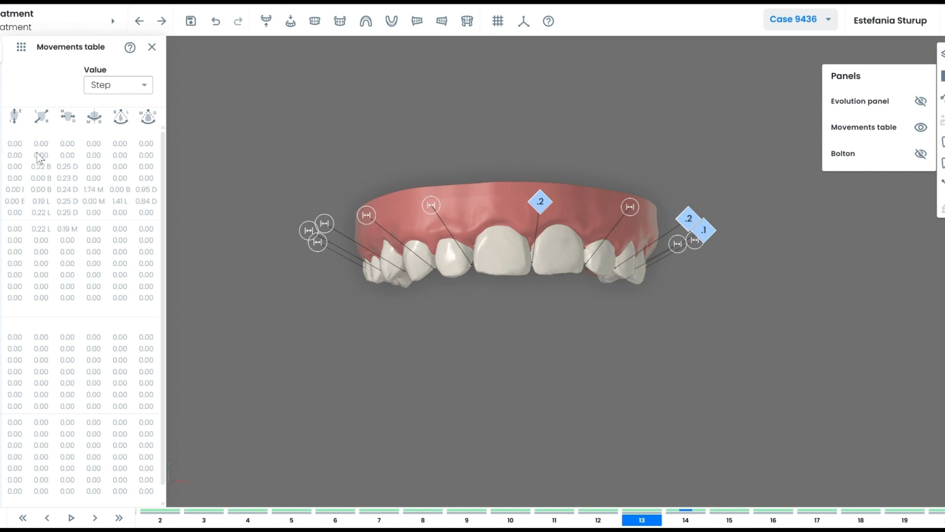
click(506, 521)
click(433, 520)
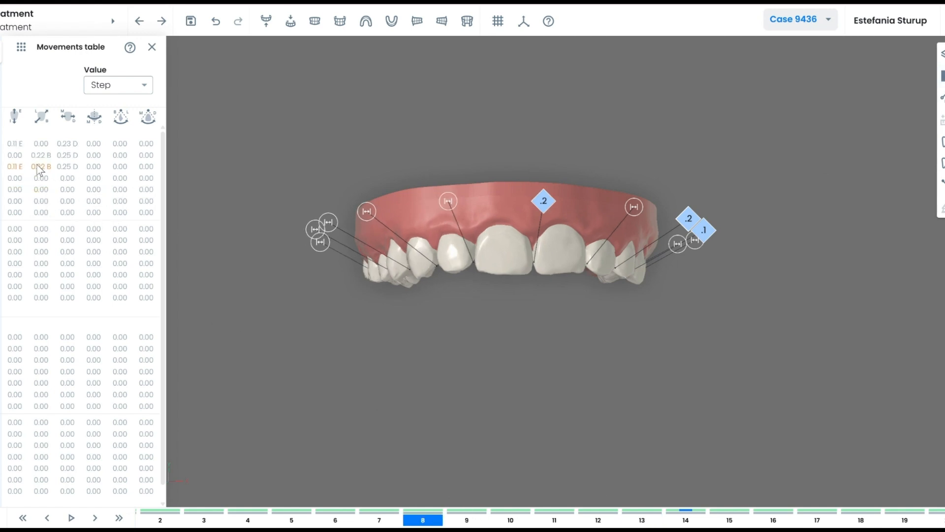
click(346, 519)
click(379, 520)
Show accumulated movement values, then total values at the final step 20.
click(119, 84)
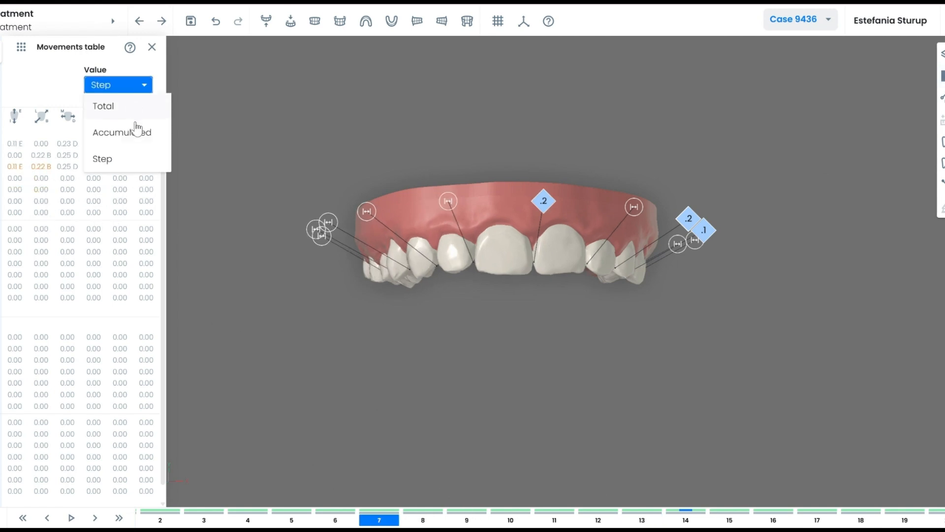
click(137, 132)
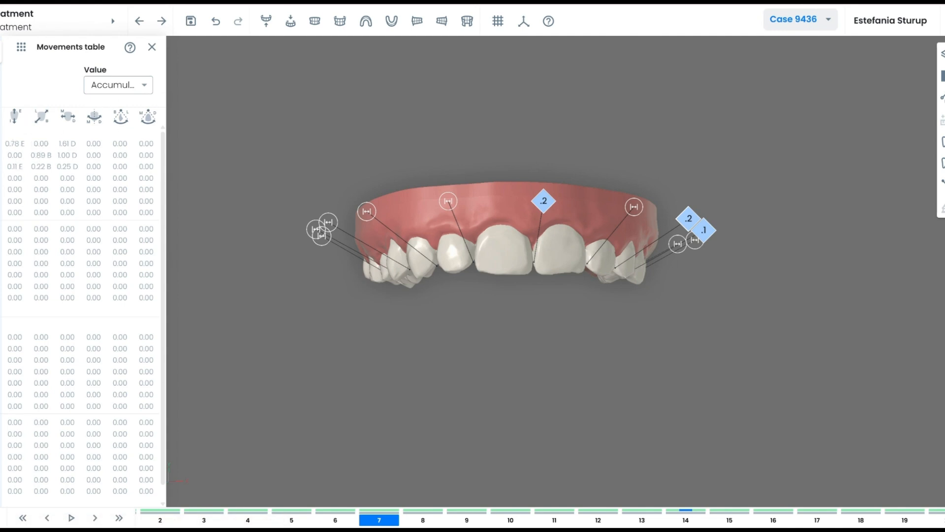
click(428, 520)
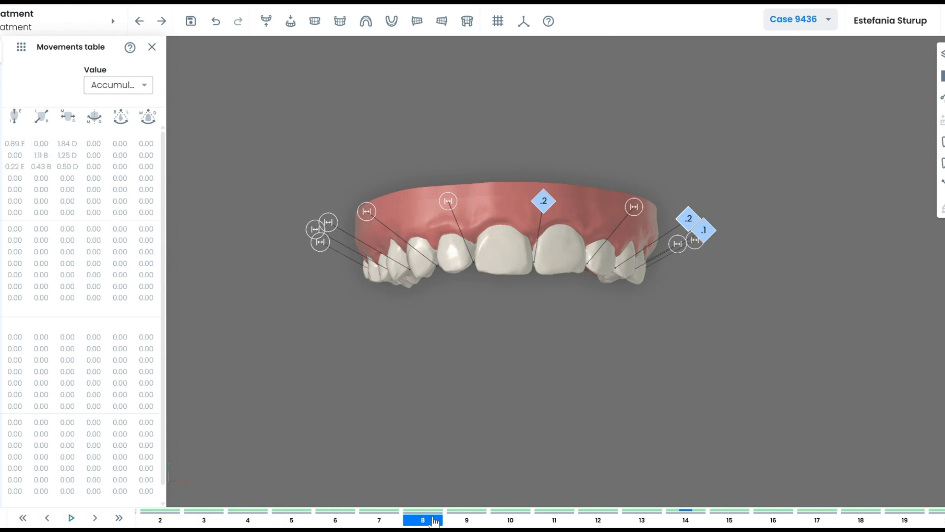
click(119, 518)
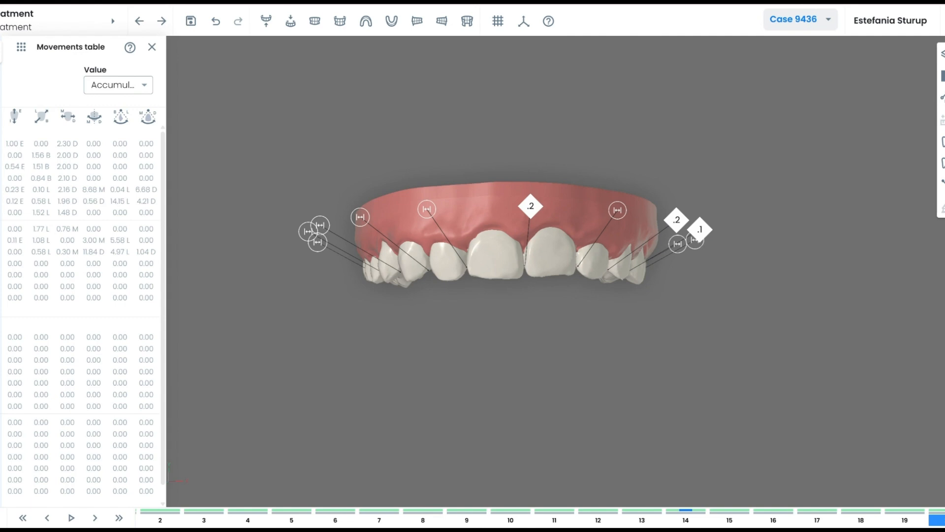
click(126, 91)
click(112, 106)
key(Left)
key(Left)
key(Left)
key(Left)
key(Left)
key(Left)
key(Right)
key(Right)
key(Right)
key(Right)
key(Right)
key(Right)
Show both arches and add an optimized rectangular attachment to a tooth in all steps.
click(151, 48)
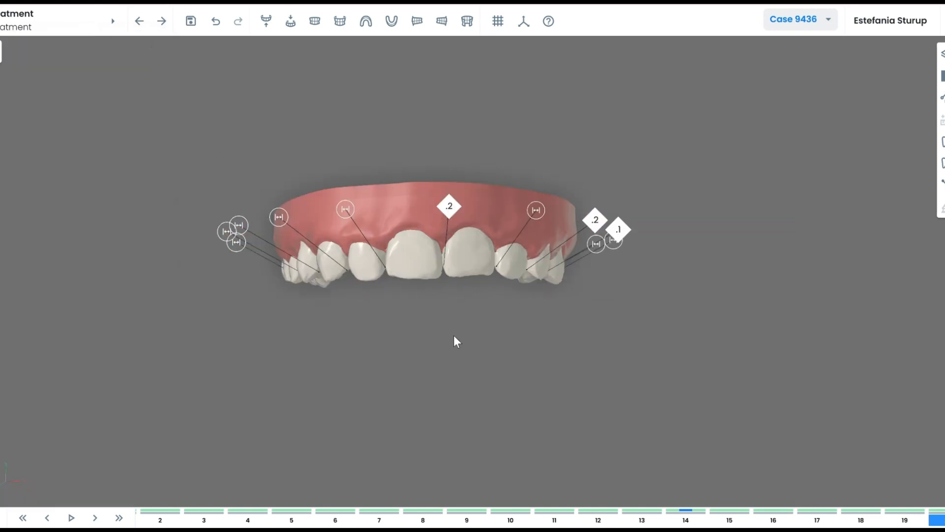
click(315, 31)
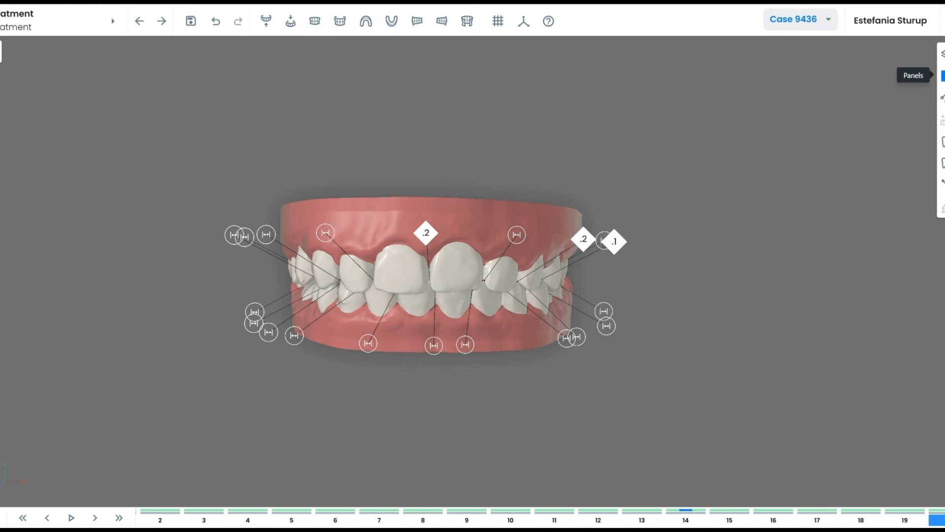
click(942, 163)
drag(643, 305, 572, 315)
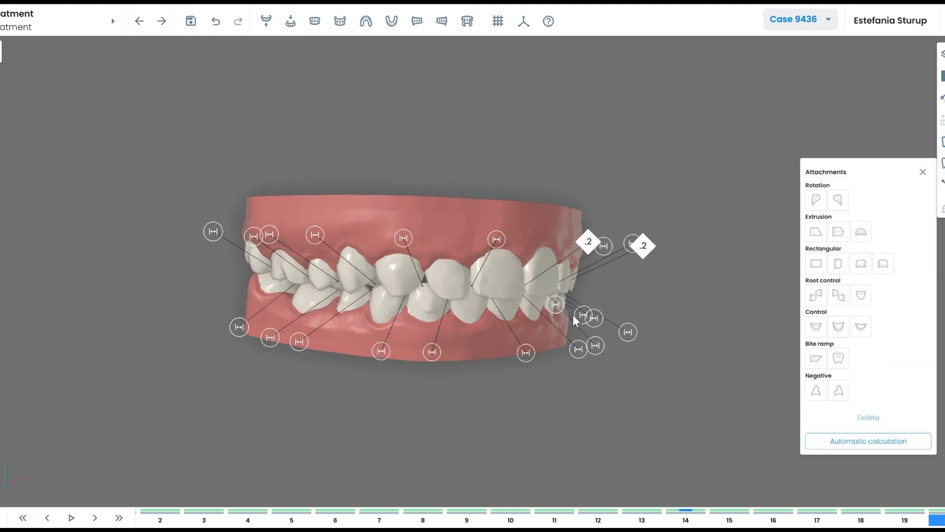
drag(742, 361, 565, 273)
click(506, 274)
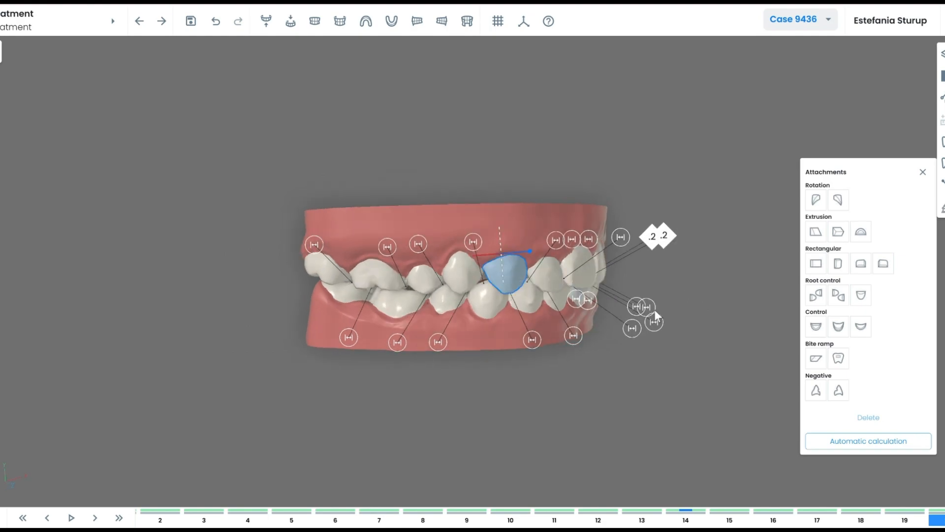
click(838, 266)
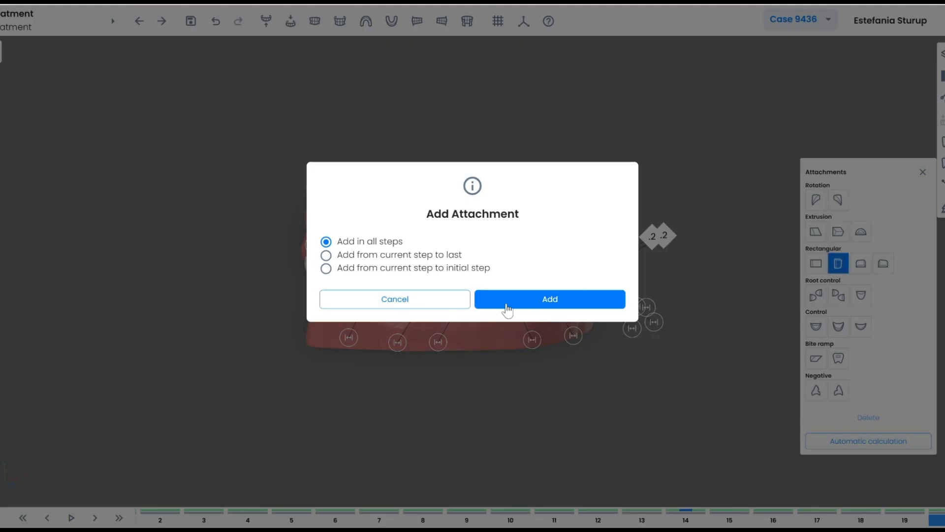
click(548, 299)
scroll(530, 241, up, 5)
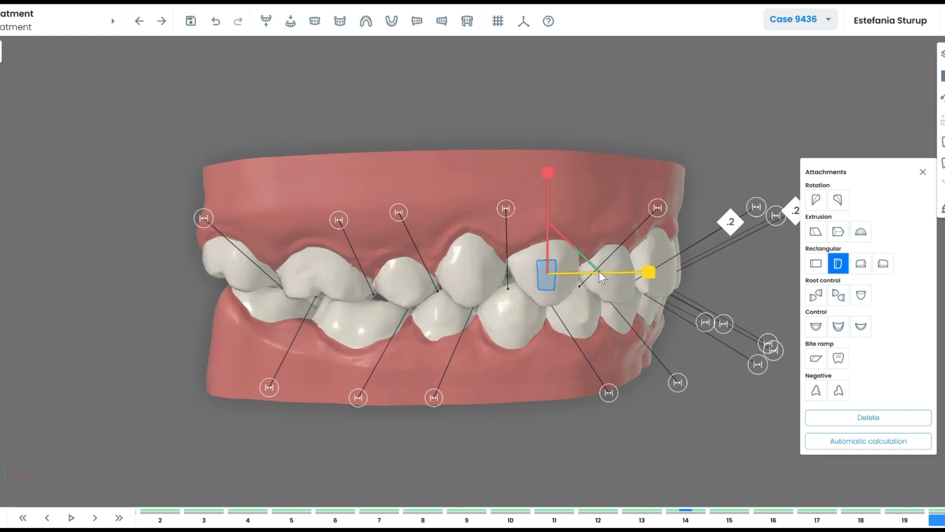
Set that attachment's size to 2mm, keeping it from Step 1 to Step 20.
click(546, 272)
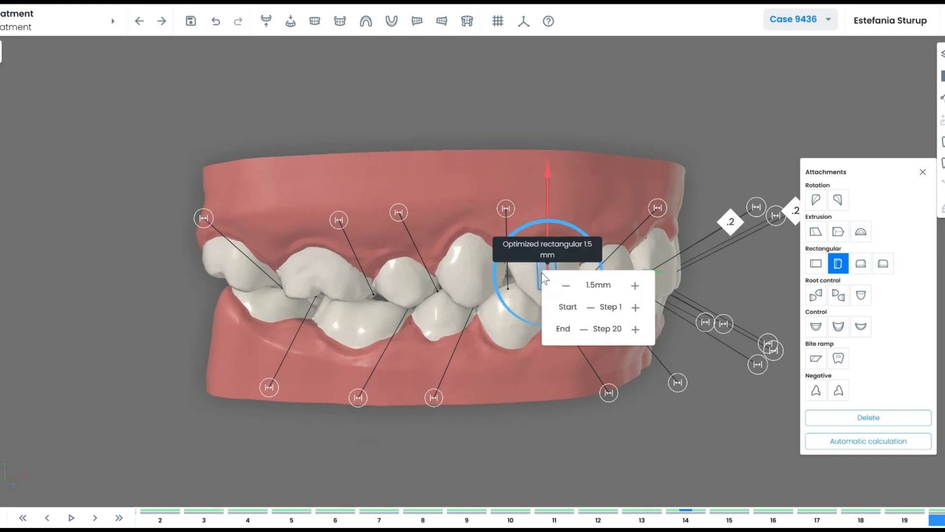
click(635, 286)
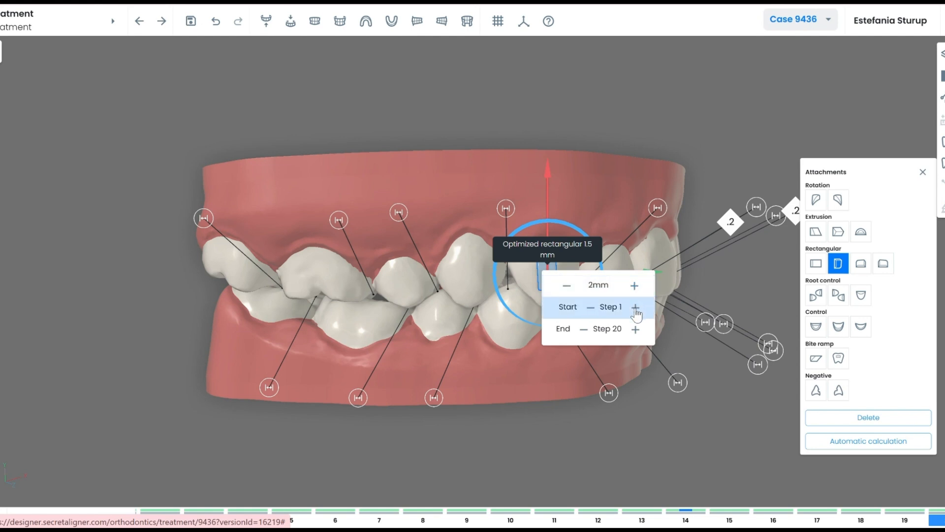
click(635, 309)
click(636, 310)
click(635, 310)
click(636, 310)
click(591, 310)
click(592, 310)
click(592, 310)
click(591, 310)
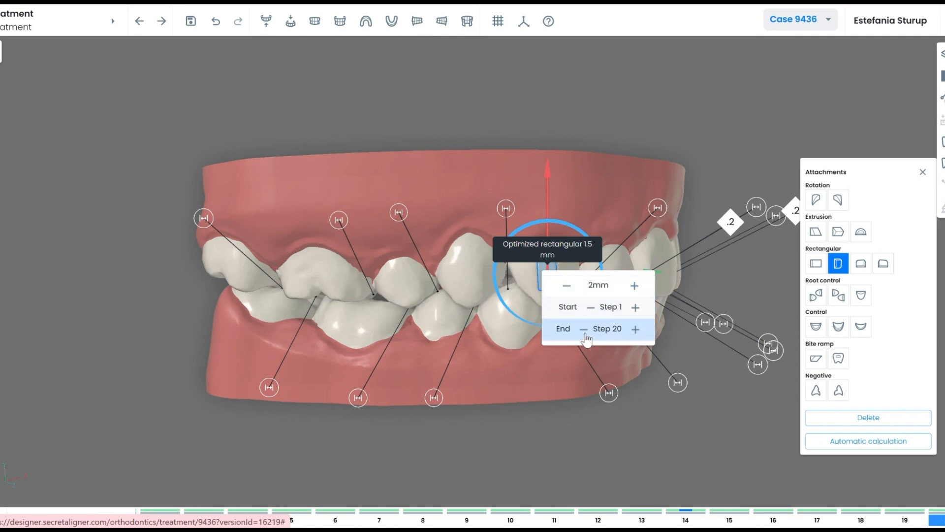
click(584, 334)
click(584, 333)
click(635, 332)
click(635, 332)
click(643, 398)
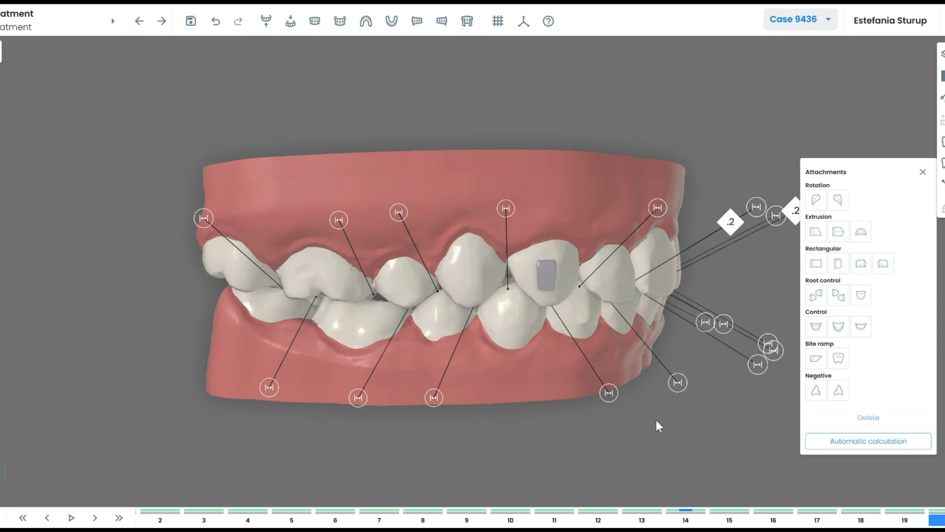
Automatically place attachments on all teeth and delete the red negative attachment in all steps.
click(877, 434)
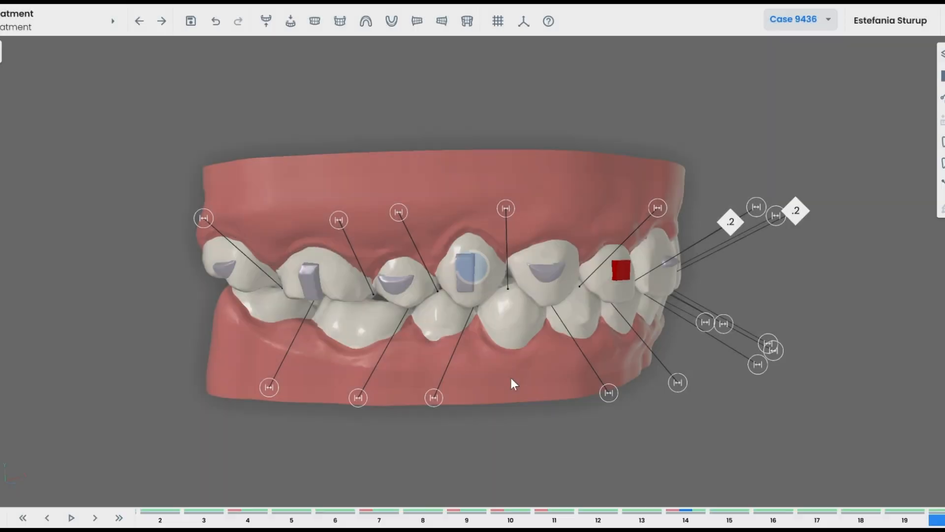
mouse_move(510, 378)
mouse_down()
mouse_move(432, 386)
mouse_move(549, 386)
mouse_move(516, 382)
mouse_up()
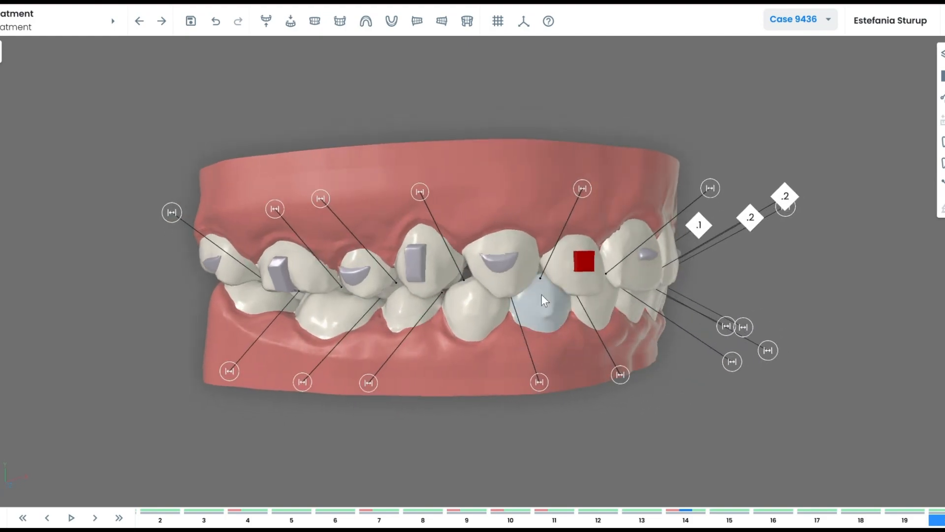
drag(561, 359, 521, 370)
click(518, 281)
click(848, 421)
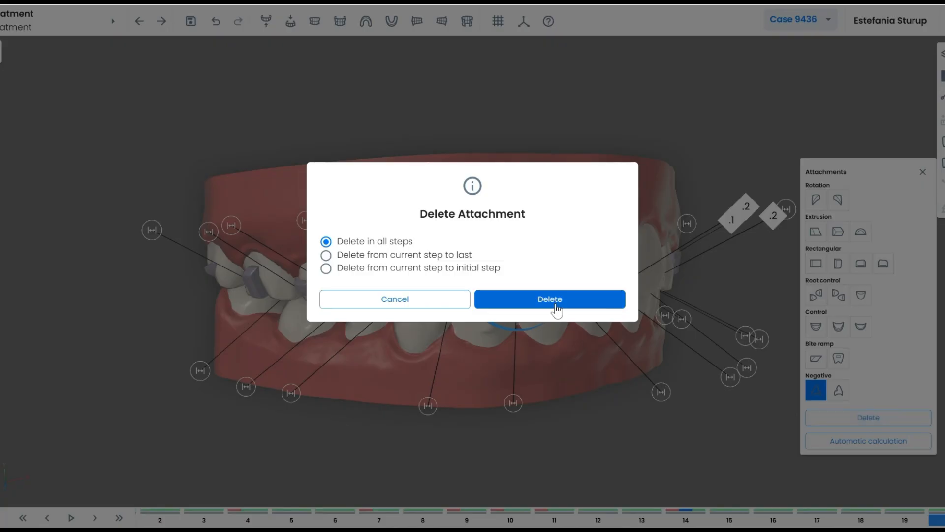
click(557, 309)
drag(556, 309, 504, 249)
Change another attachment to optimized rectangular and reposition a rectangular attachment on its tooth.
click(513, 250)
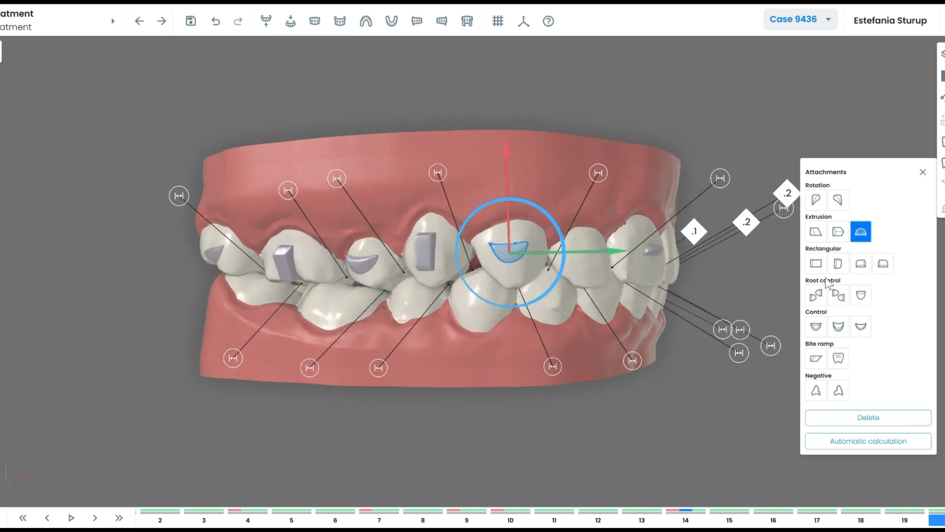
click(837, 263)
drag(666, 384, 380, 273)
click(378, 288)
drag(377, 220, 378, 211)
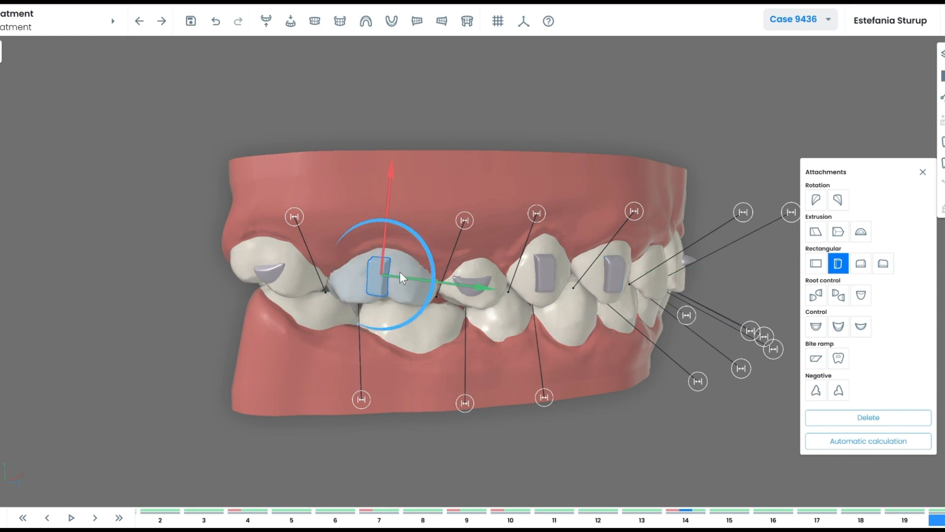
drag(425, 281, 450, 294)
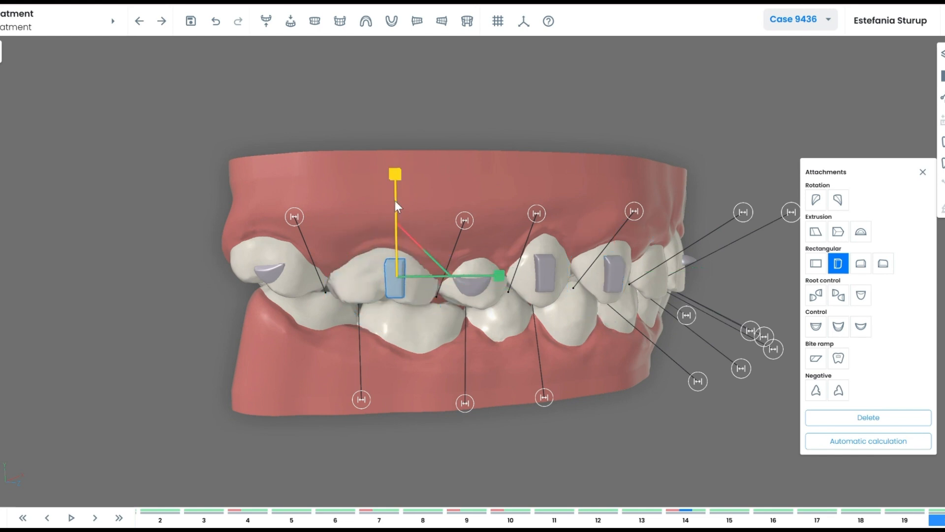
click(545, 278)
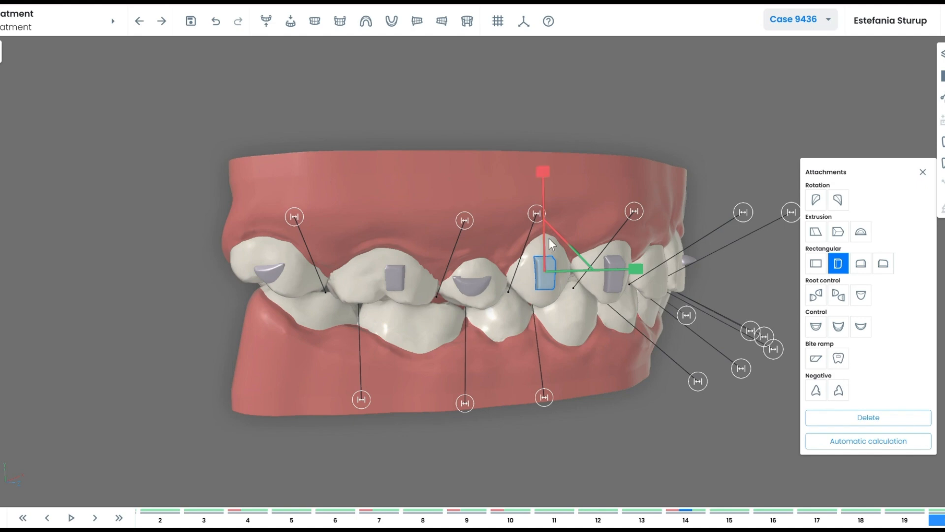
click(606, 409)
drag(605, 409, 668, 364)
drag(697, 241, 692, 239)
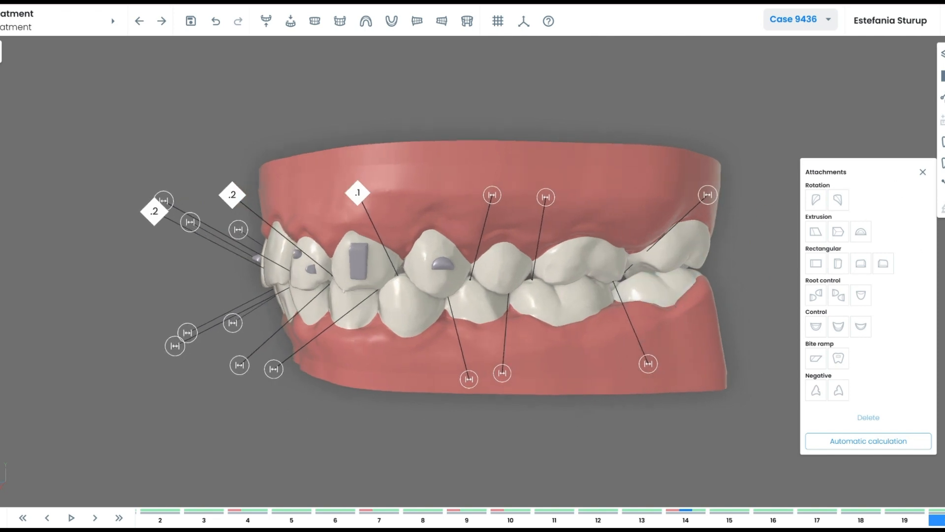
click(941, 184)
Add an arch TAD to an upper back tooth in all steps, then reposition and widen it.
drag(739, 345, 710, 365)
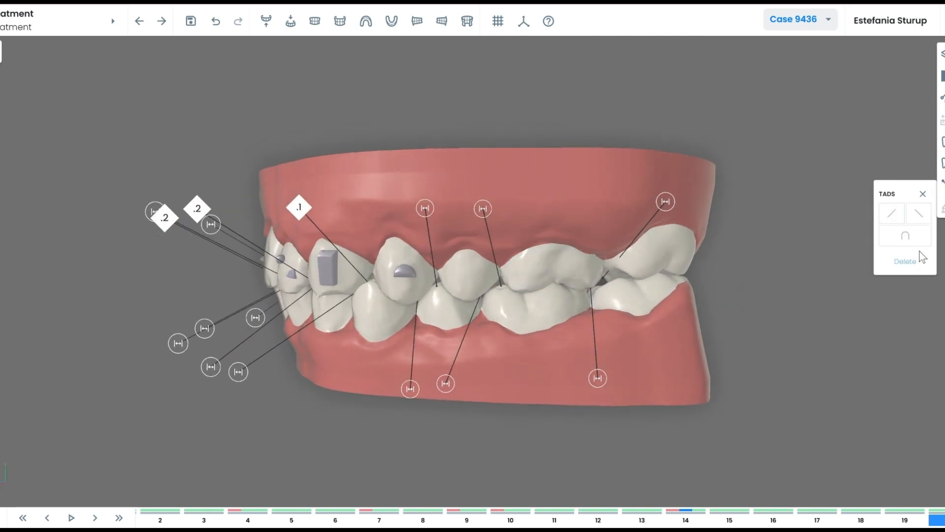
click(547, 265)
click(916, 246)
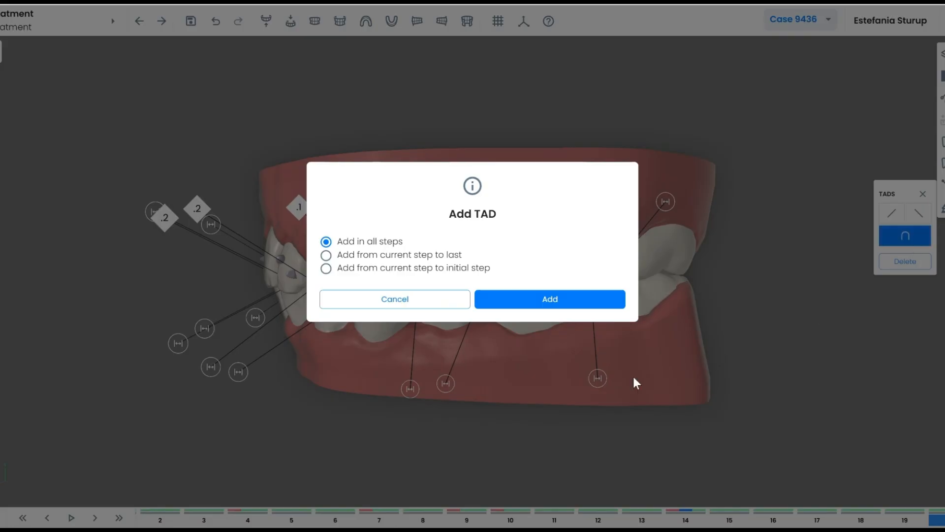
click(541, 306)
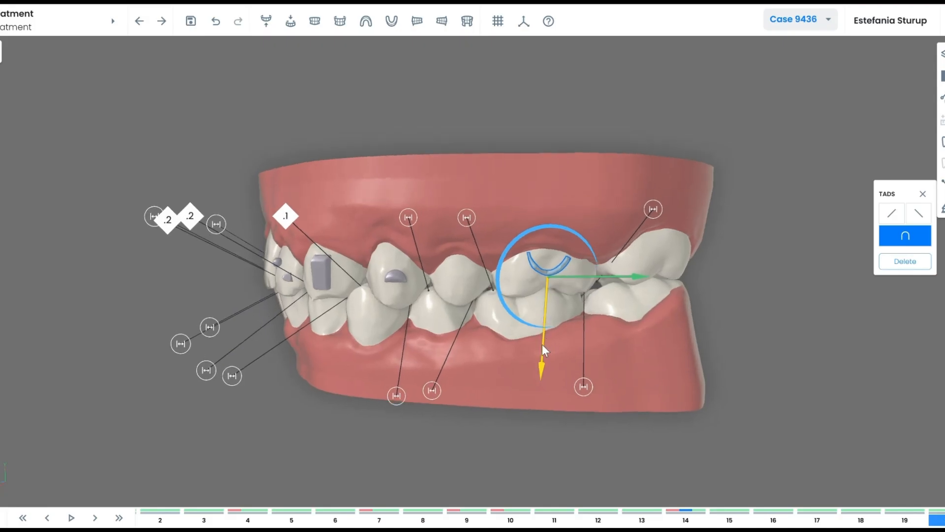
mouse_move(542, 344)
mouse_down()
mouse_move(544, 319)
mouse_move(536, 391)
mouse_move(539, 330)
mouse_up()
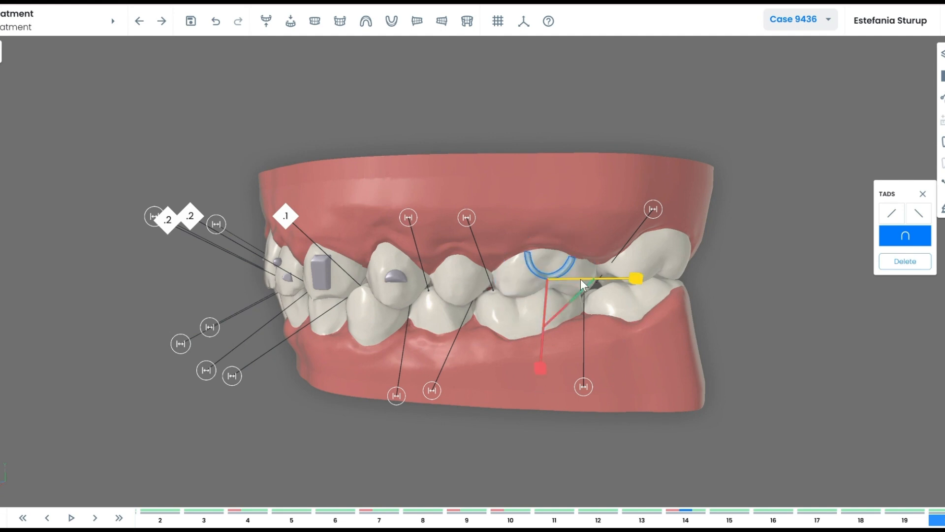
shift+drag(581, 279, 589, 279)
Check the TAD's settings: 0.5 mm button trim spanning steps 1–20.
right_click(549, 273)
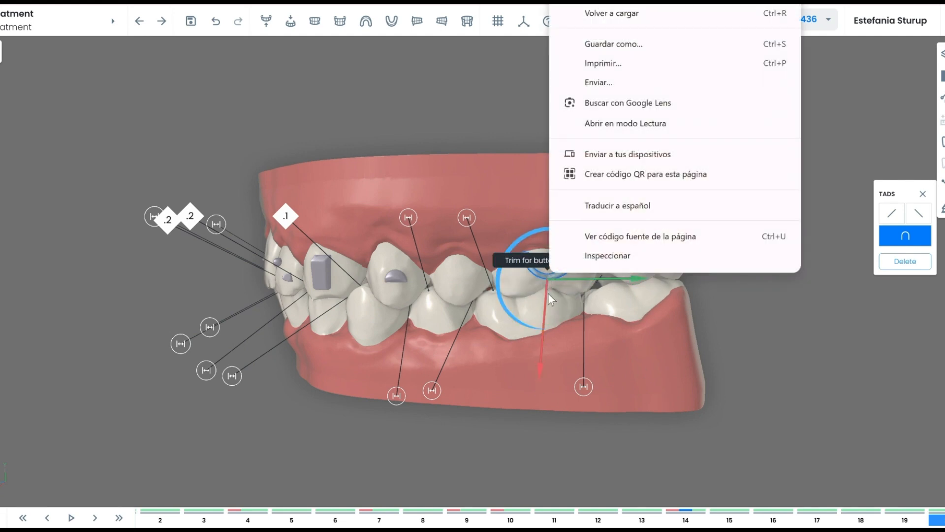
click(548, 293)
click(548, 274)
right_click(550, 277)
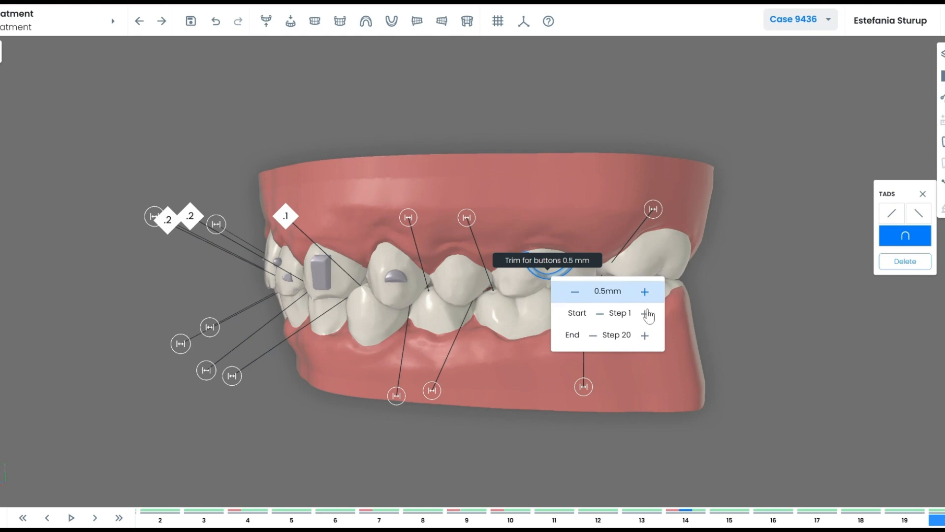
click(726, 392)
scroll(527, 388, down, 3)
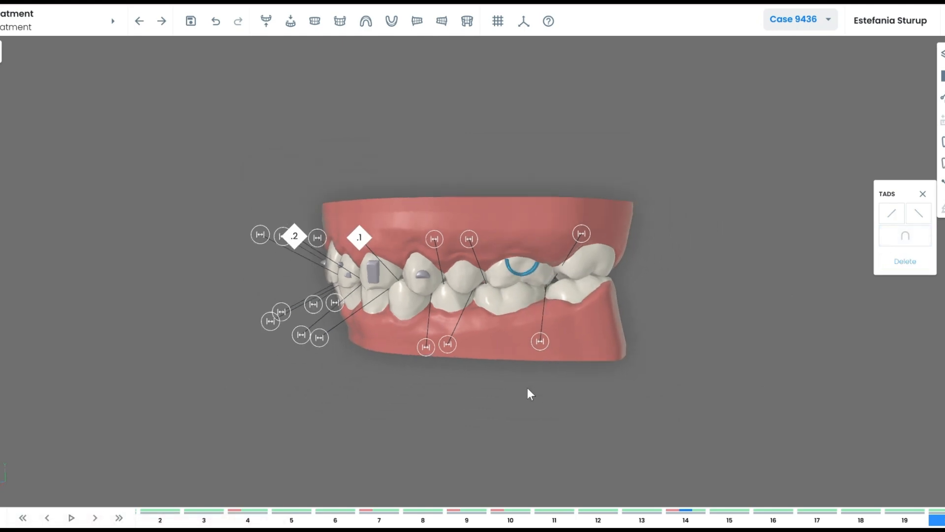
drag(527, 387, 522, 392)
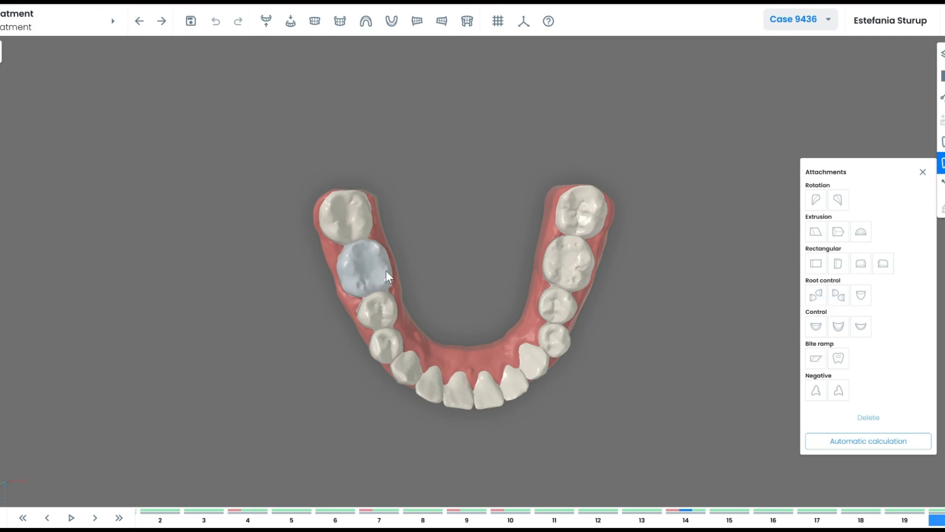
Add a ramp to a lower back tooth in all steps, switch it to anterior, and enlarge to 1.6mm.
click(374, 266)
click(815, 357)
click(600, 306)
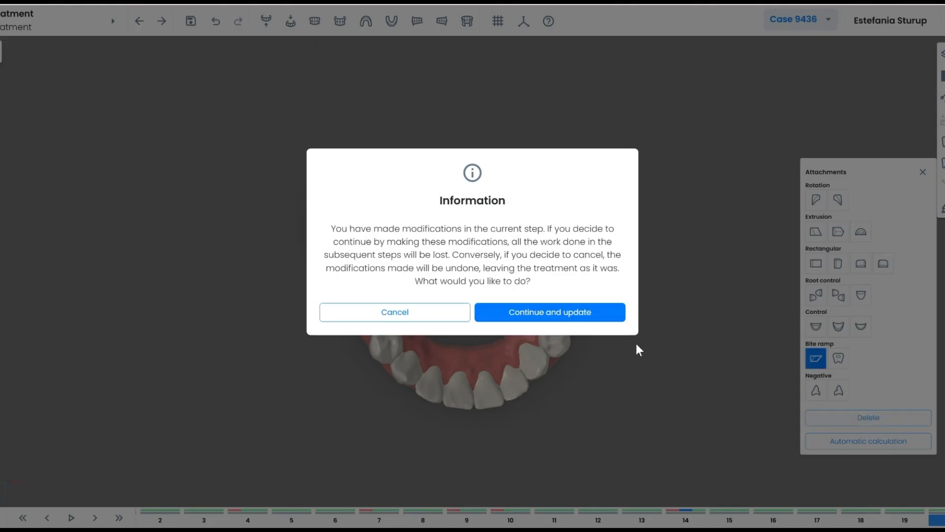
click(556, 313)
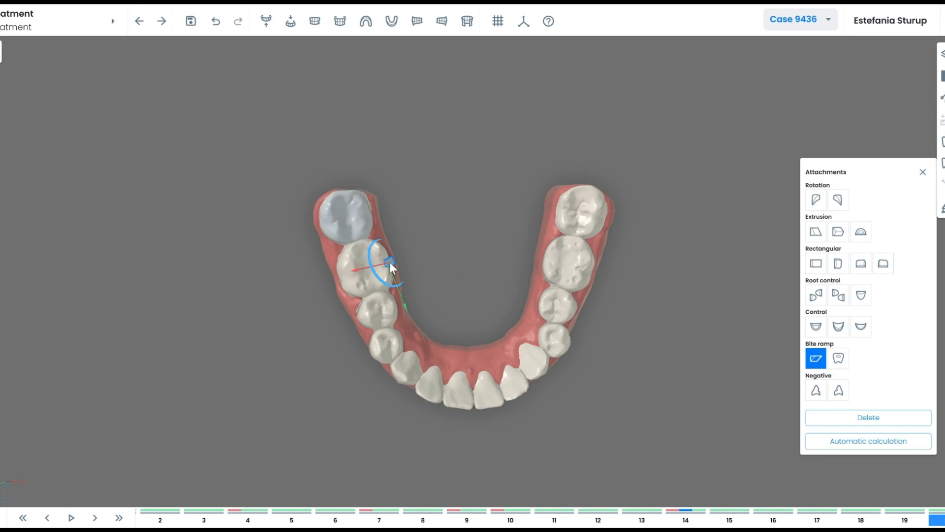
click(839, 359)
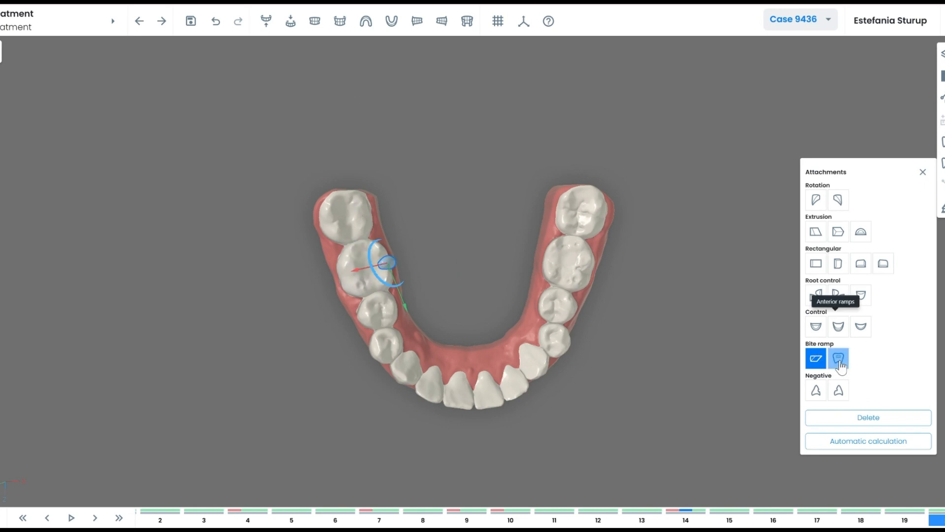
drag(339, 273, 429, 253)
key(s)
right_click(365, 261)
click(327, 290)
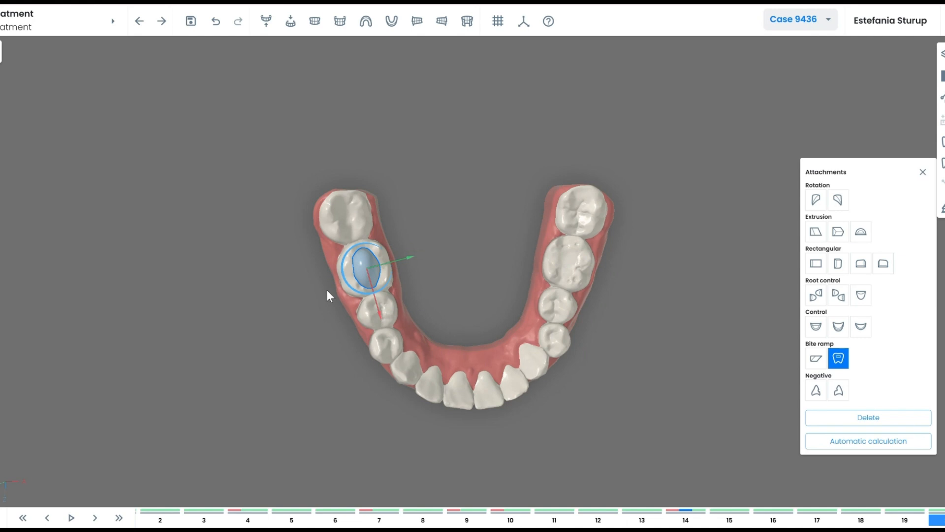
right_click(367, 270)
click(461, 285)
click(549, 241)
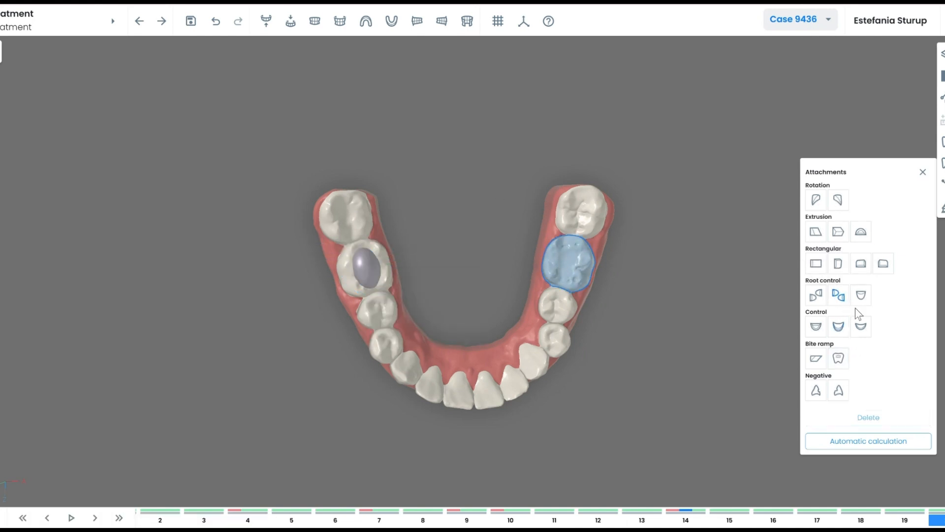
Add an anterior ramp to the opposite back tooth, rotate it, and set its size to 1.7 mm.
click(838, 359)
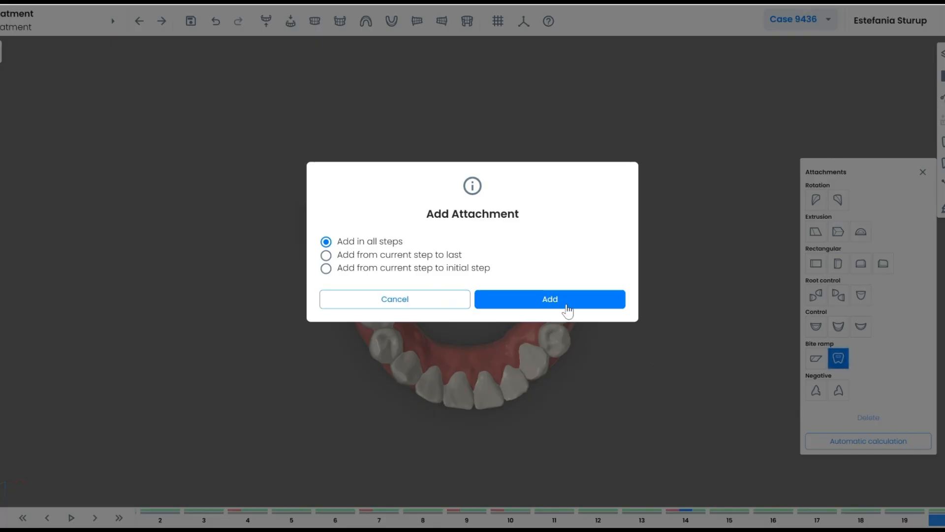
click(564, 302)
drag(596, 269, 588, 229)
key(ctrl)
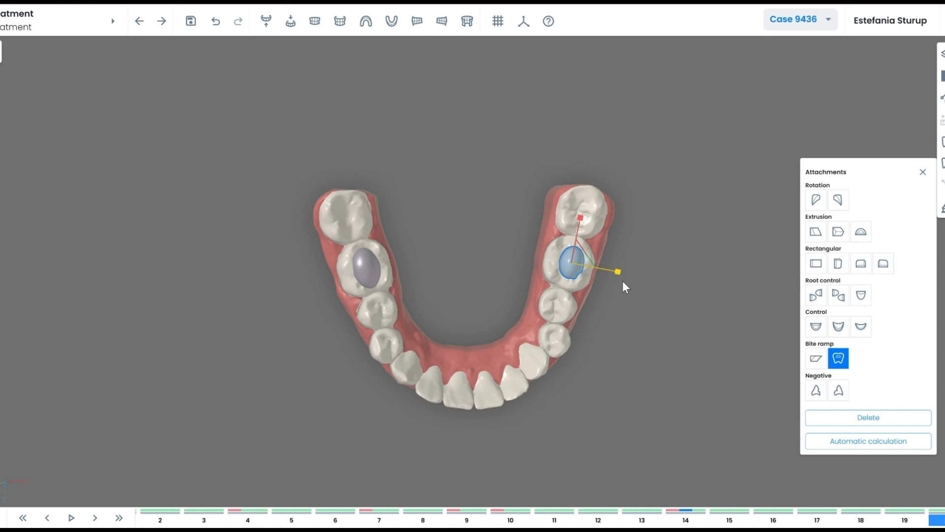
middle_drag(577, 232, 587, 246)
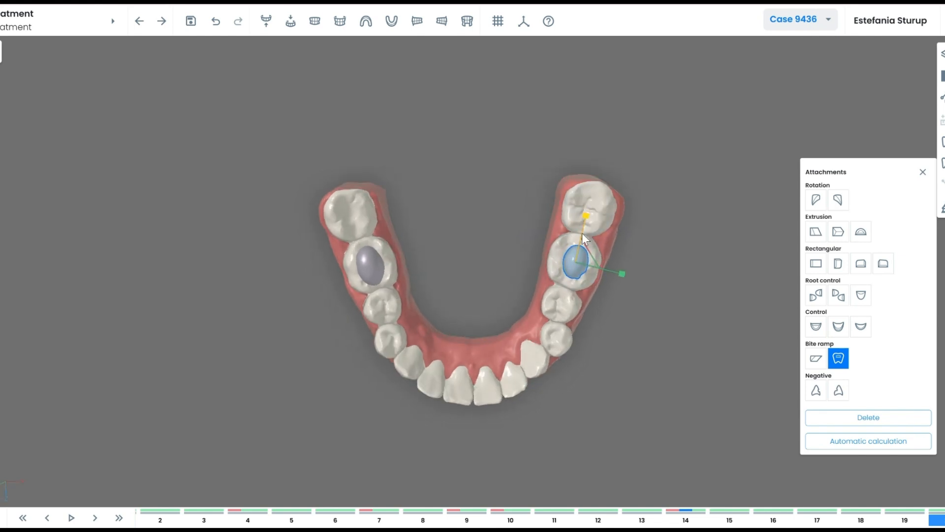
drag(582, 234, 588, 211)
right_click(576, 264)
click(560, 270)
click(573, 265)
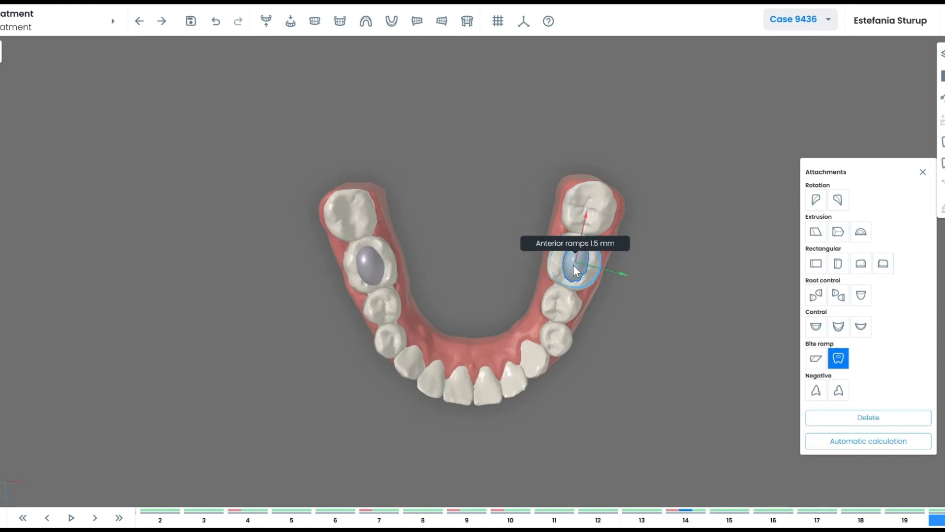
right_click(573, 265)
click(667, 278)
click(612, 336)
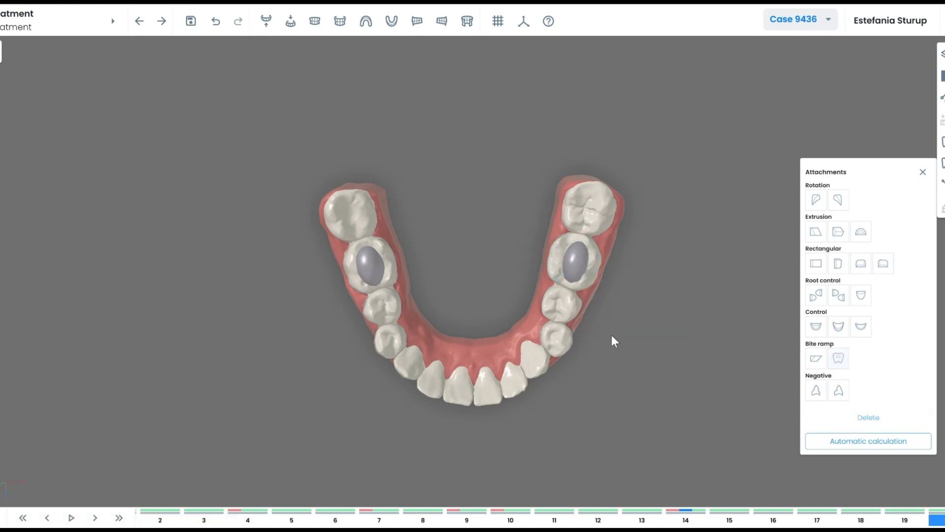
drag(612, 336, 485, 236)
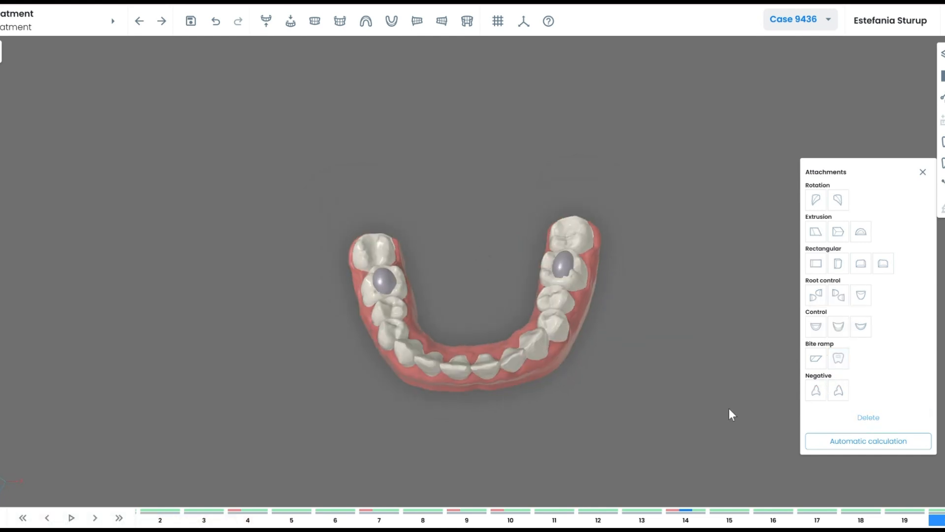
drag(730, 413, 548, 267)
Place a negative attachment on a front incisor, show both jaws, and advance to the next workflow step.
click(432, 175)
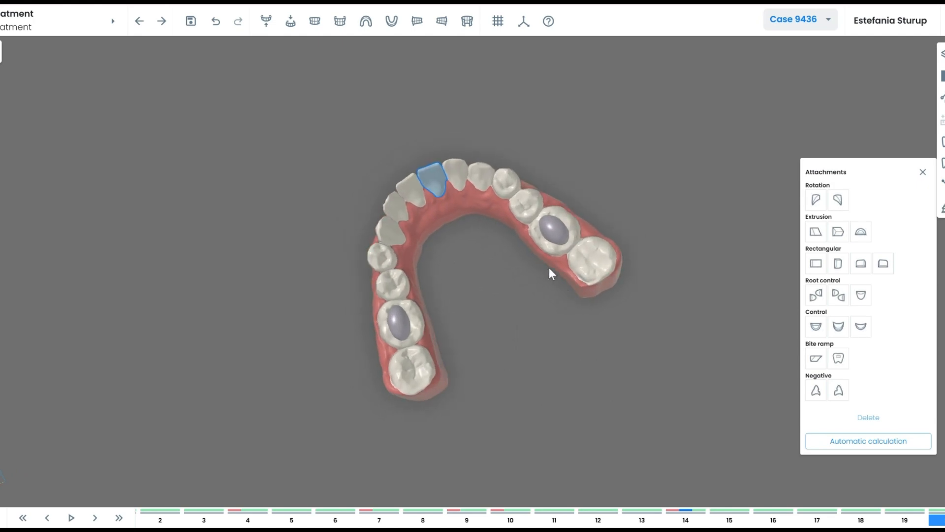
click(838, 390)
click(550, 300)
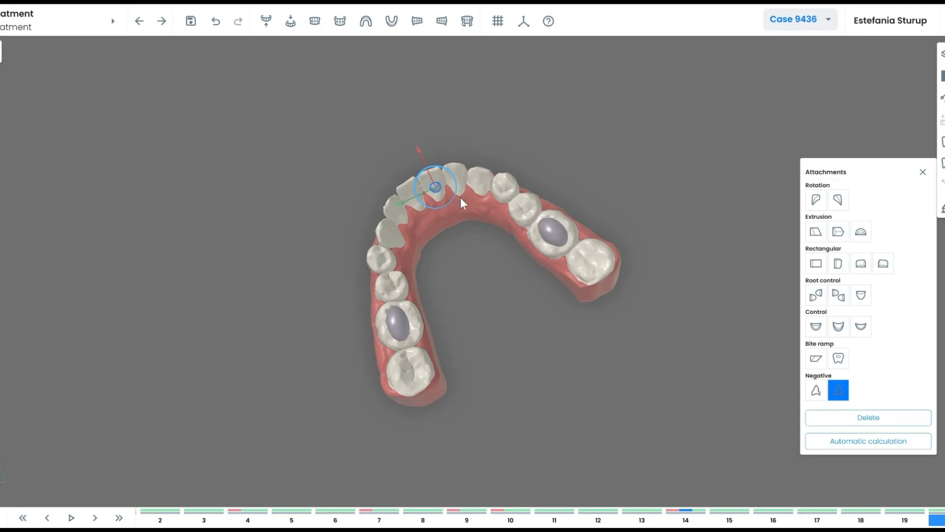
click(475, 241)
mouse_move(434, 175)
drag(433, 170, 446, 207)
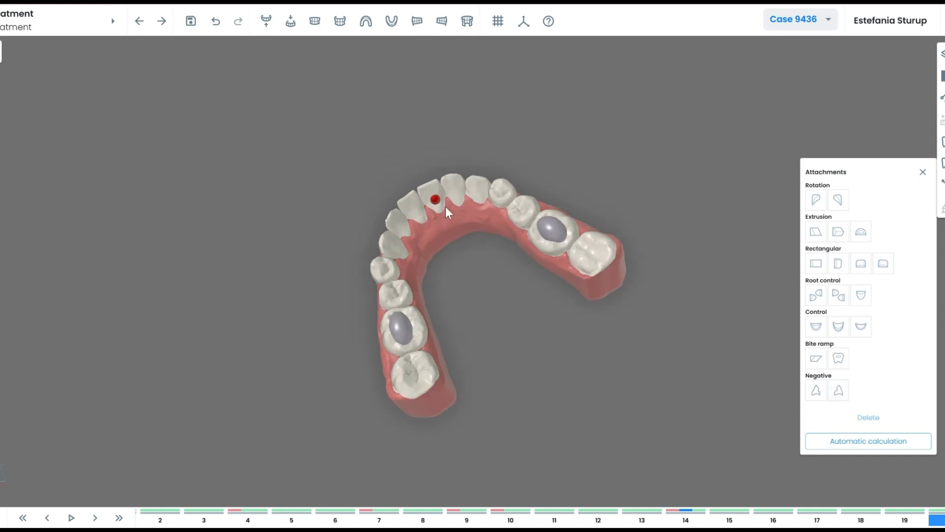
drag(498, 303, 551, 265)
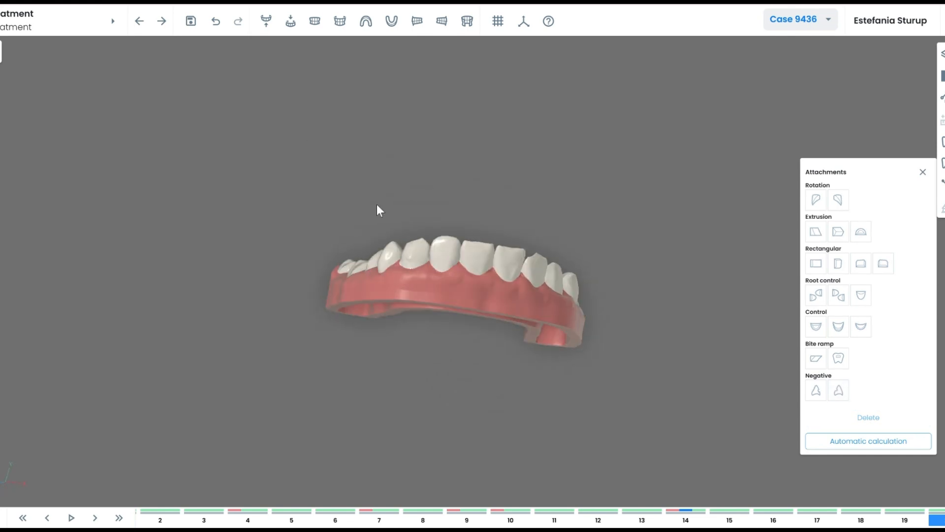
click(315, 23)
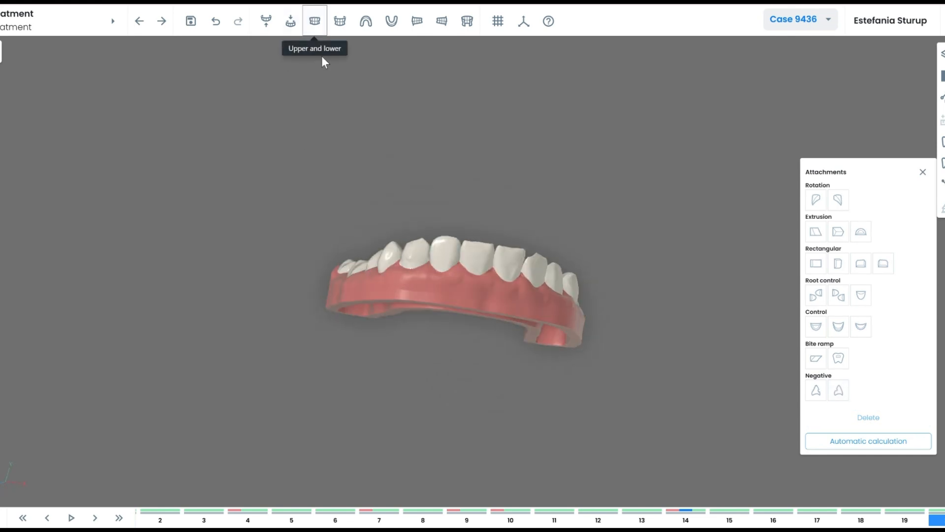
click(160, 22)
Continue past the potential-issues warning, inspect the model, and show the Layers list.
click(520, 310)
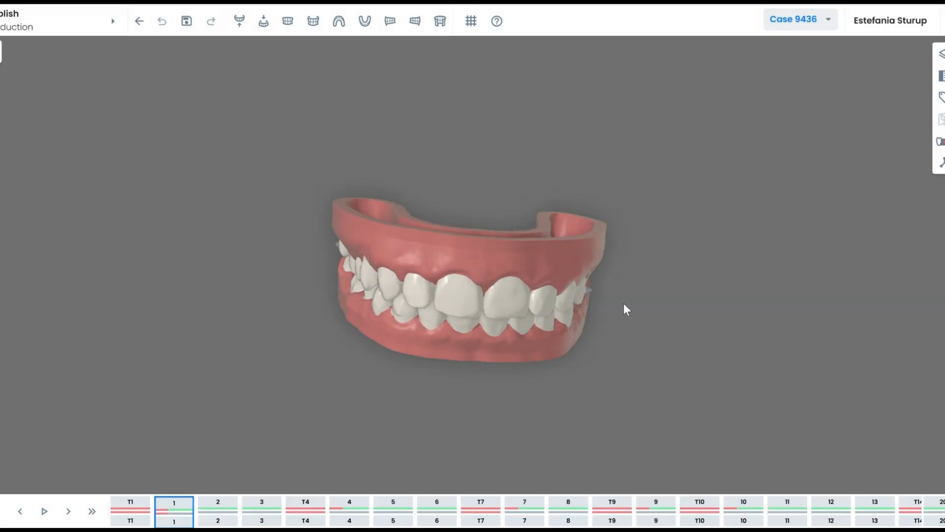
drag(611, 295, 559, 312)
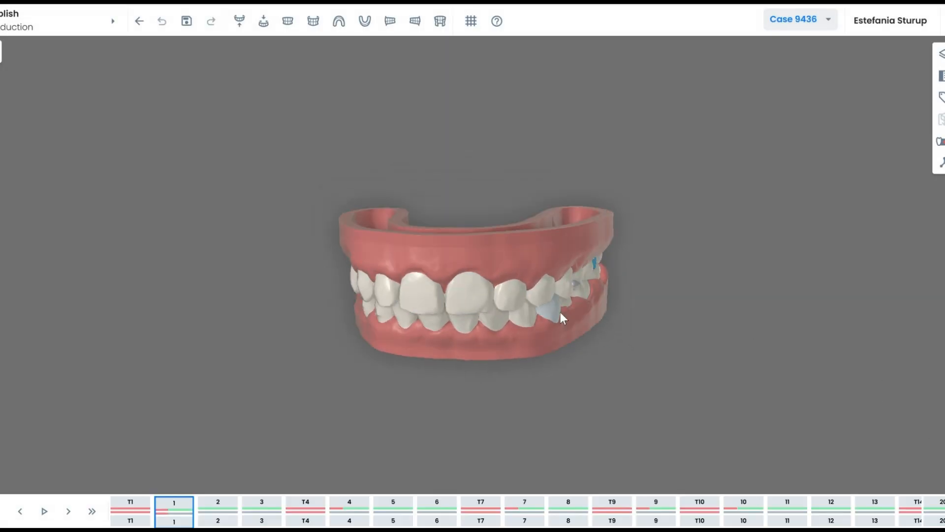
drag(419, 314, 431, 303)
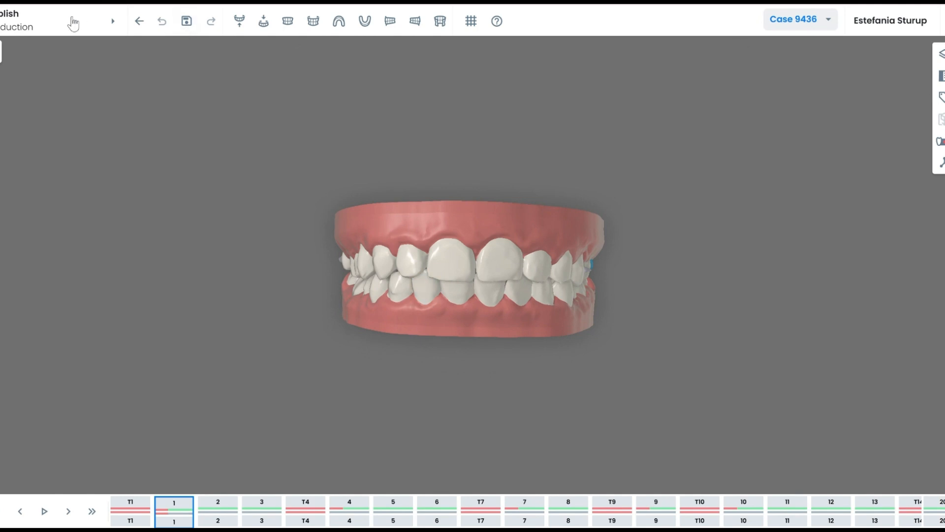
drag(448, 217, 440, 205)
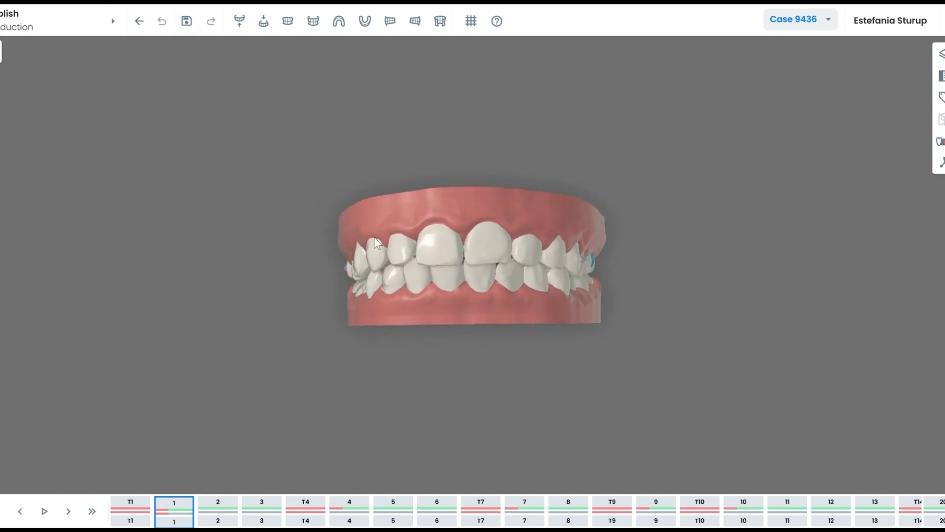
drag(533, 216, 541, 226)
click(941, 53)
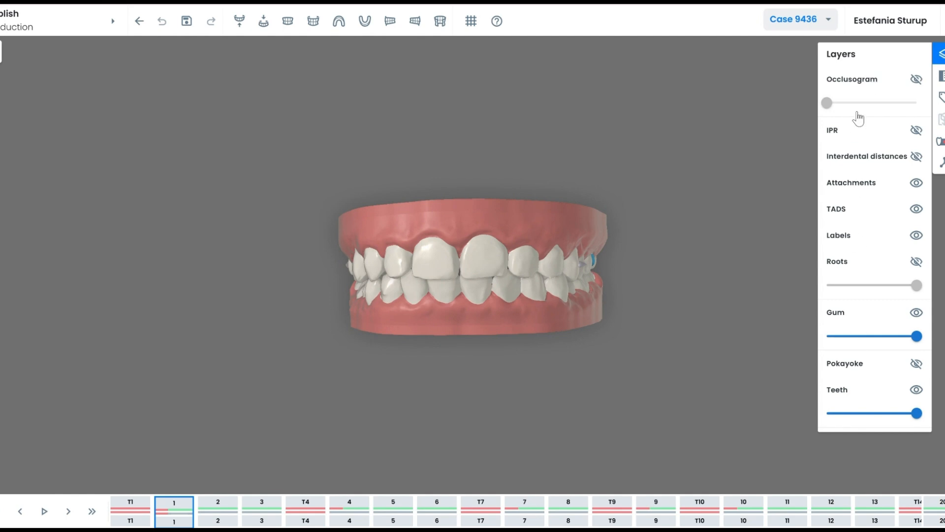
Turn on occlusogram contact colours and view the upper arch from the biting surface.
click(854, 81)
click(240, 21)
drag(518, 262, 523, 245)
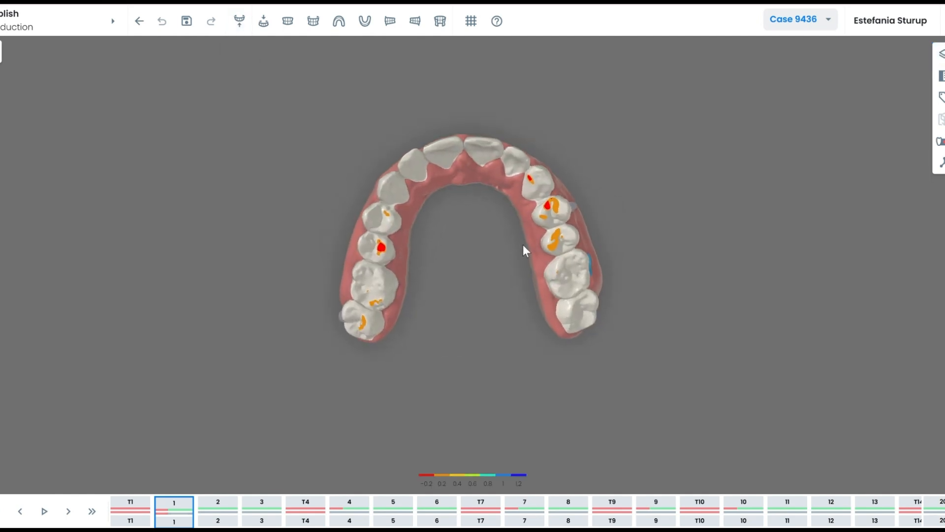
key(Right)
key(Right)
key(Right)
key(Right)
key(Right)
key(Right)
key(Right)
key(Right)
key(Right)
key(Right)
key(Right)
key(Right)
key(Right)
key(Right)
key(Right)
key(Right)
key(Right)
key(Right)
key(Right)
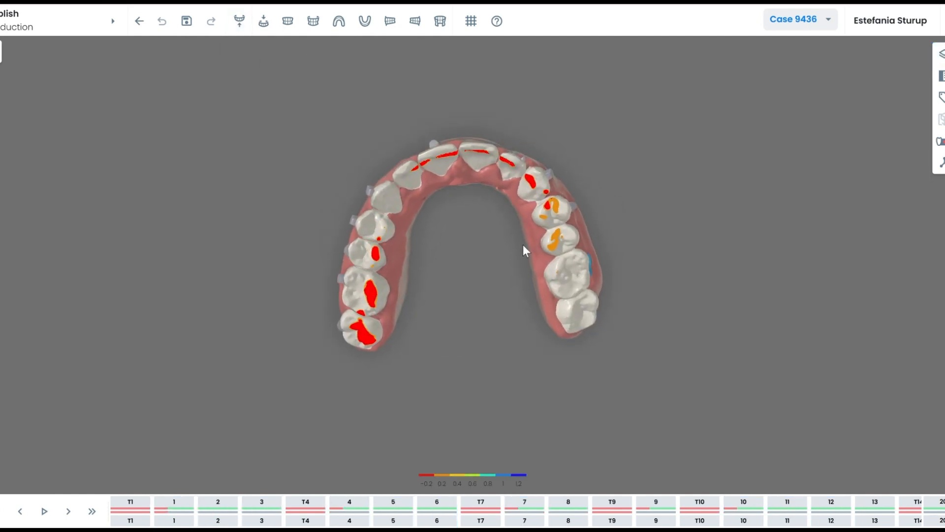
Hide the occlusogram and IPR markers, show interdental distances, and step through from stage 0.
click(941, 53)
click(916, 79)
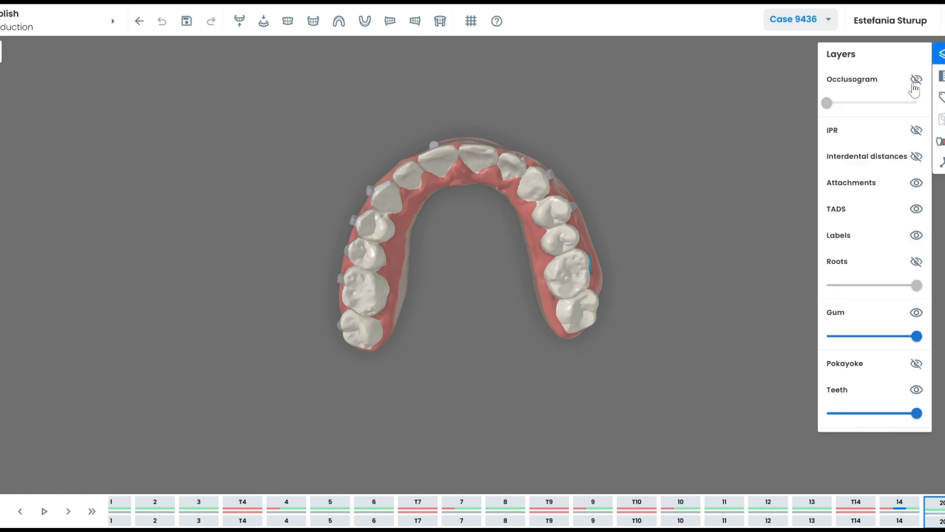
click(916, 131)
click(916, 132)
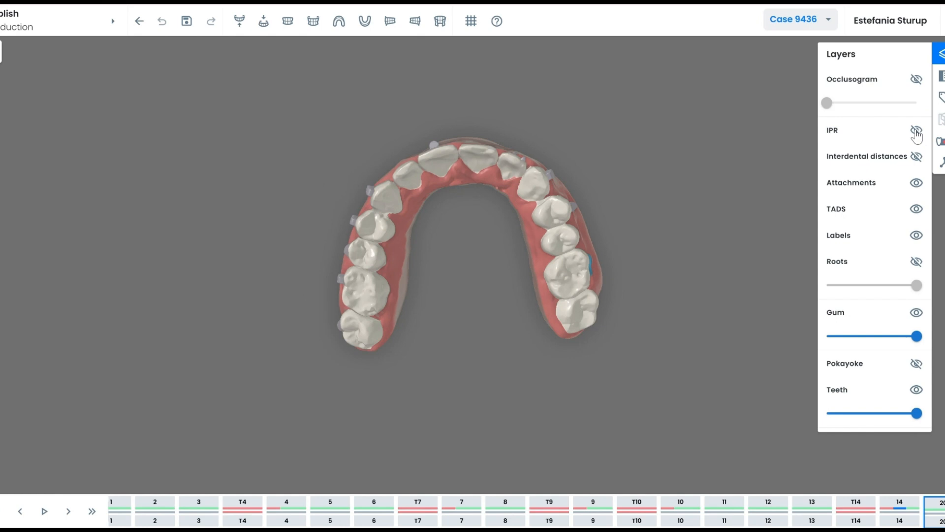
click(917, 157)
drag(482, 252, 495, 236)
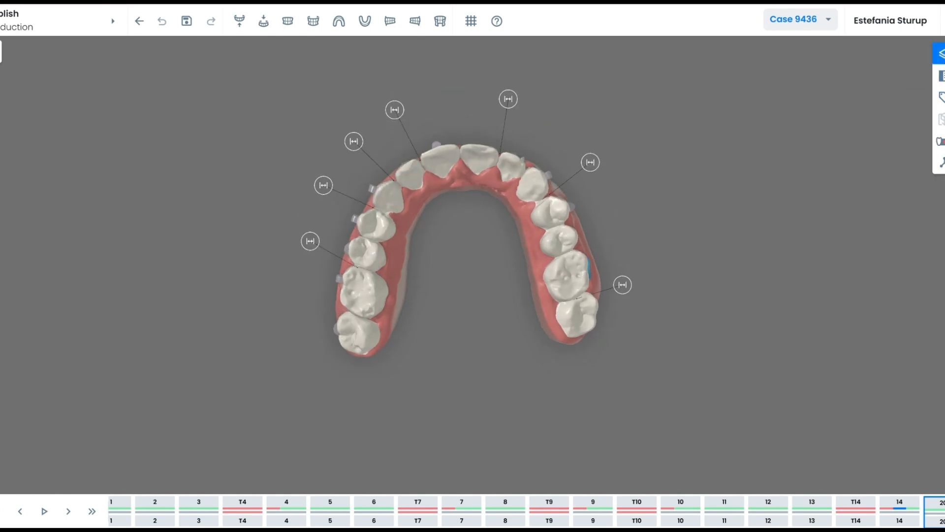
click(1, 512)
key(Right)
key(Right)
key(Right)
key(Right)
key(Right)
key(Right)
key(Right)
key(Right)
key(Right)
key(Right)
key(Right)
key(Right)
key(Right)
key(Right)
key(Right)
key(Right)
key(Right)
key(Right)
key(Right)
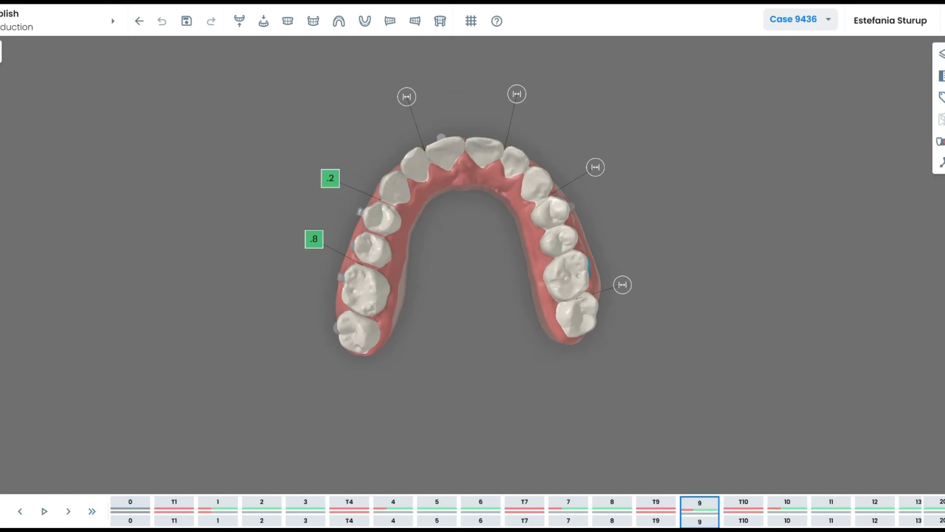
Add a '17' label to a molar in all steps, reposition and resize it, and play the staging.
click(941, 97)
drag(458, 264, 517, 338)
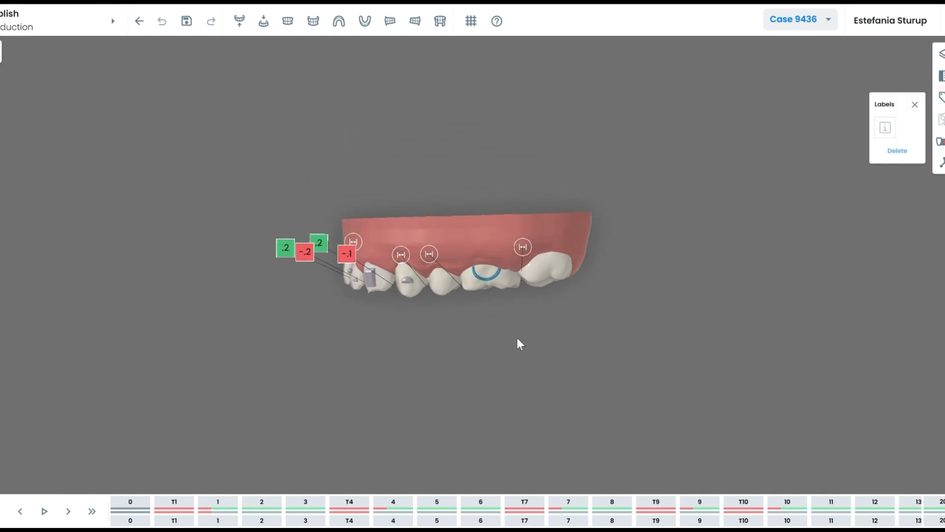
click(884, 128)
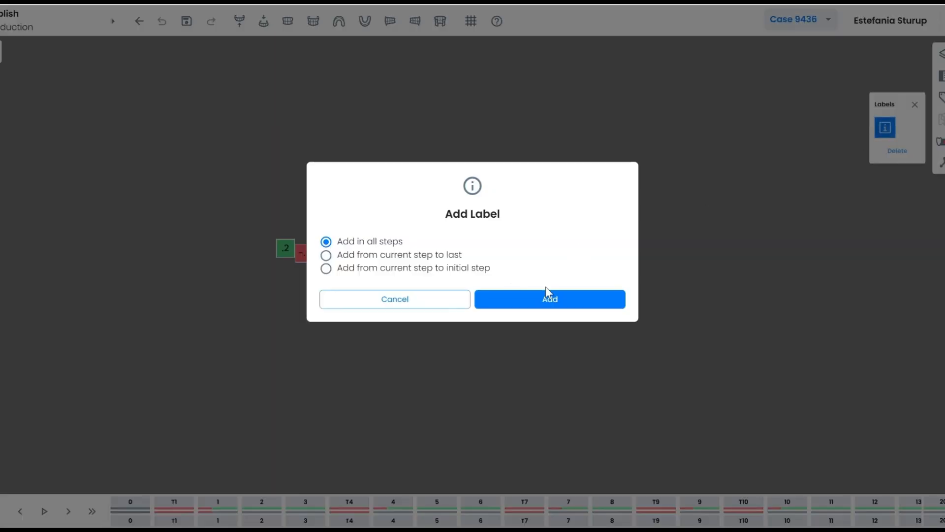
click(545, 297)
scroll(665, 307, up, 3)
drag(666, 307, 655, 307)
mouse_move(560, 220)
mouse_down()
mouse_move(559, 211)
mouse_move(557, 236)
mouse_up()
key(s)
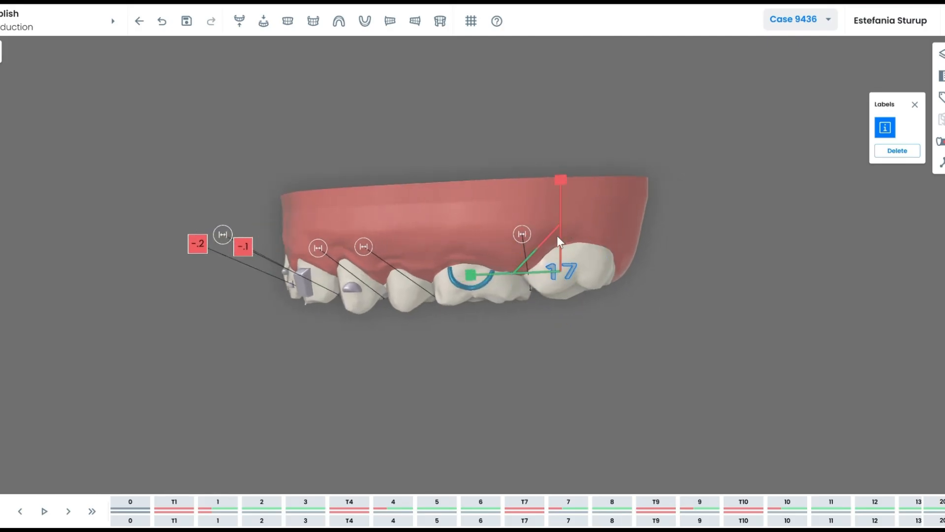
click(550, 276)
click(1, 513)
click(44, 511)
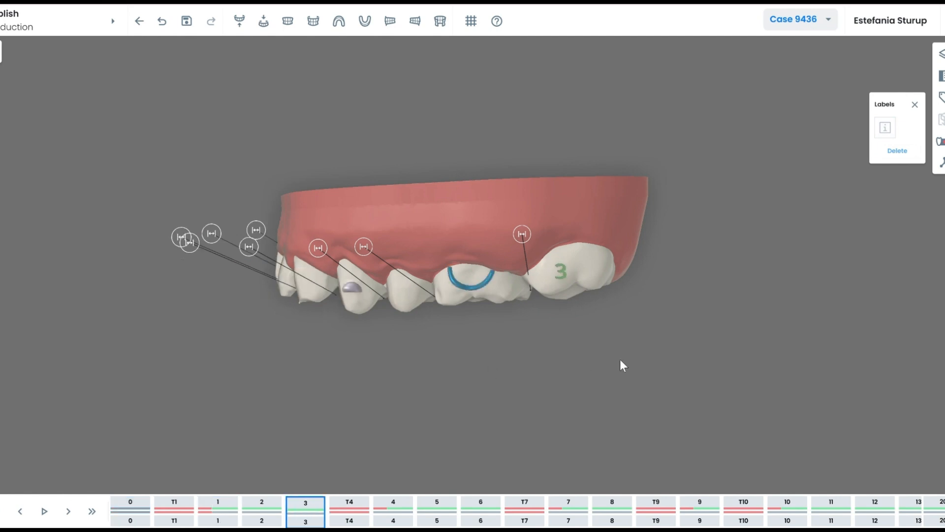
Close the labels tools and open the blockers tools with the arch viewed top-down.
click(939, 97)
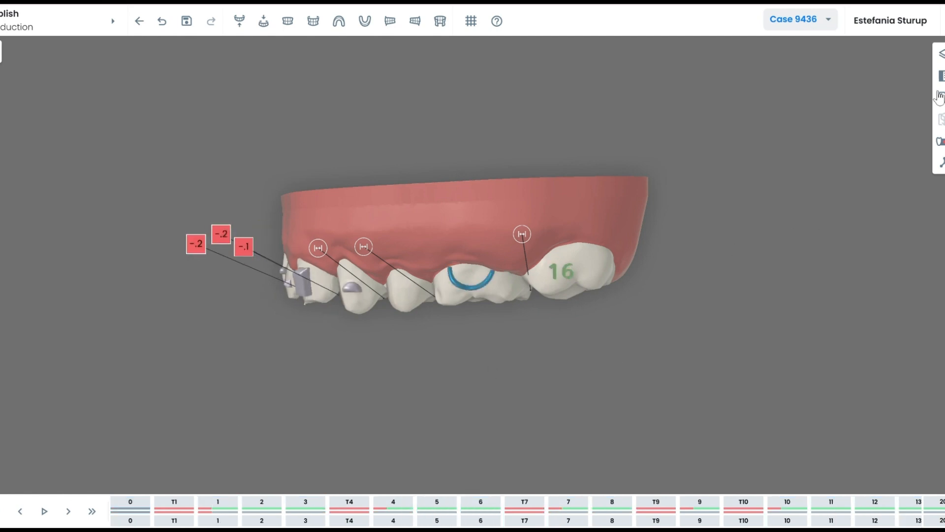
drag(581, 205, 655, 211)
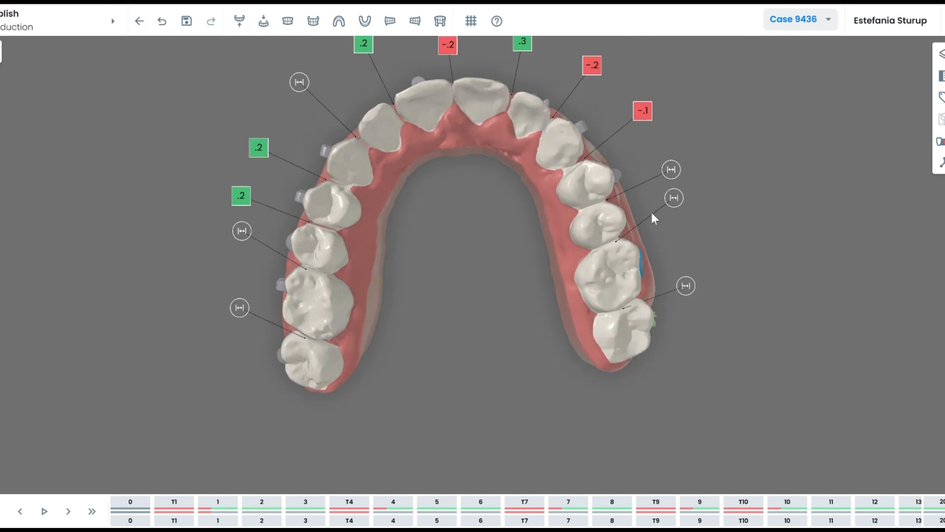
click(942, 143)
drag(436, 208, 448, 220)
At the first treatment stage, rotate, widen and nudge the existing blocker between the left molars.
click(896, 175)
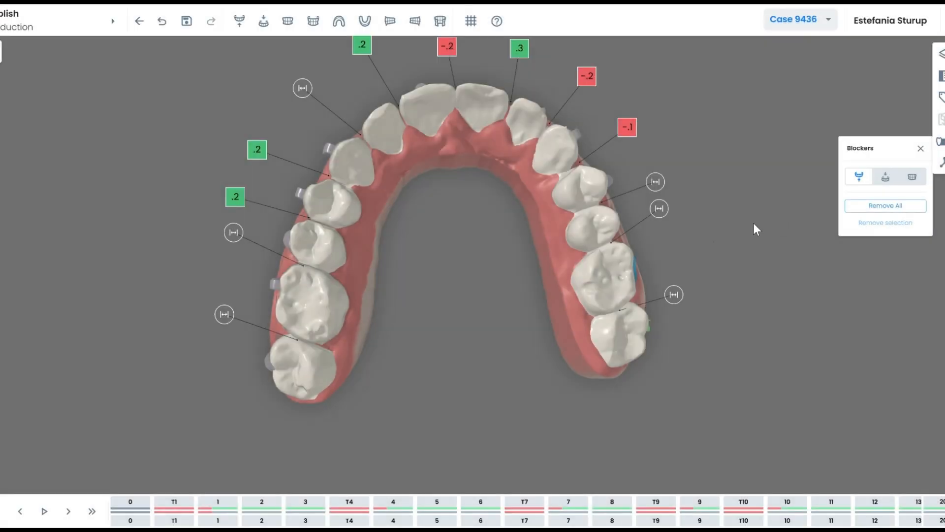
click(3, 513)
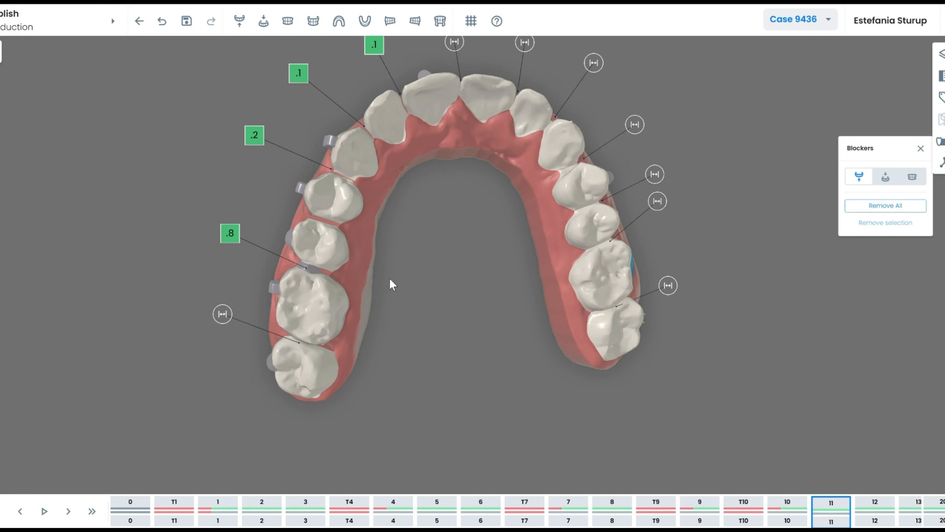
key(Left)
scroll(311, 267, up, 5)
right_drag(374, 264, 532, 266)
click(323, 266)
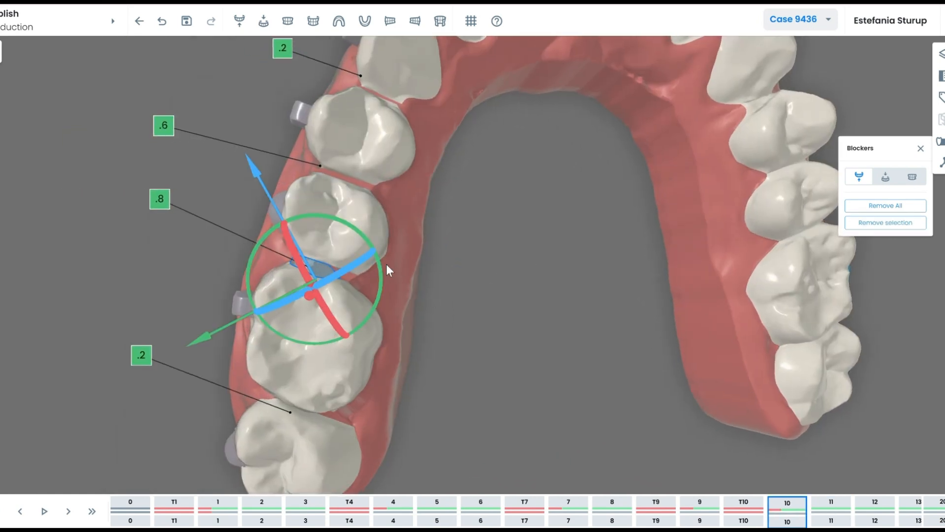
drag(382, 271, 371, 322)
key(s)
drag(224, 250, 73, 205)
key(s)
drag(355, 164, 355, 167)
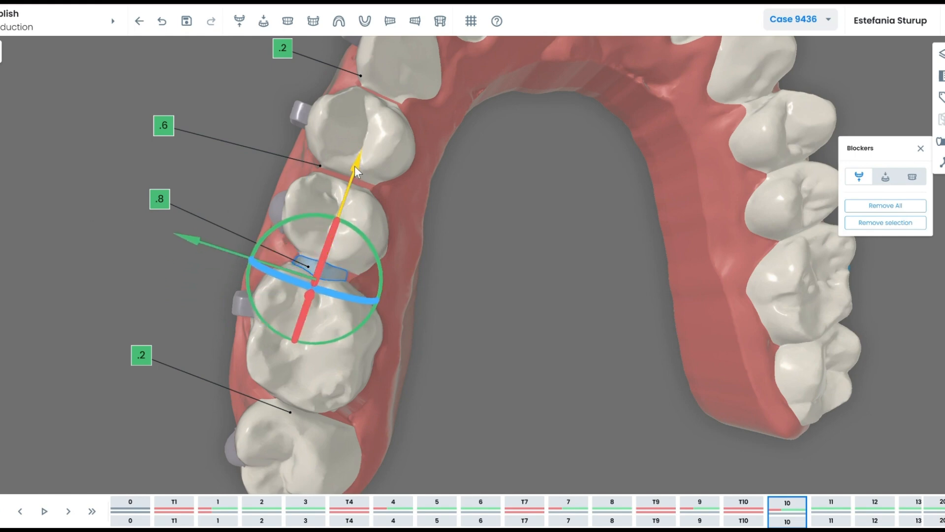
click(491, 297)
Add a blocker in all steps at the premolar gap beside the .6 label and fine-tune it.
scroll(512, 276, down, 5)
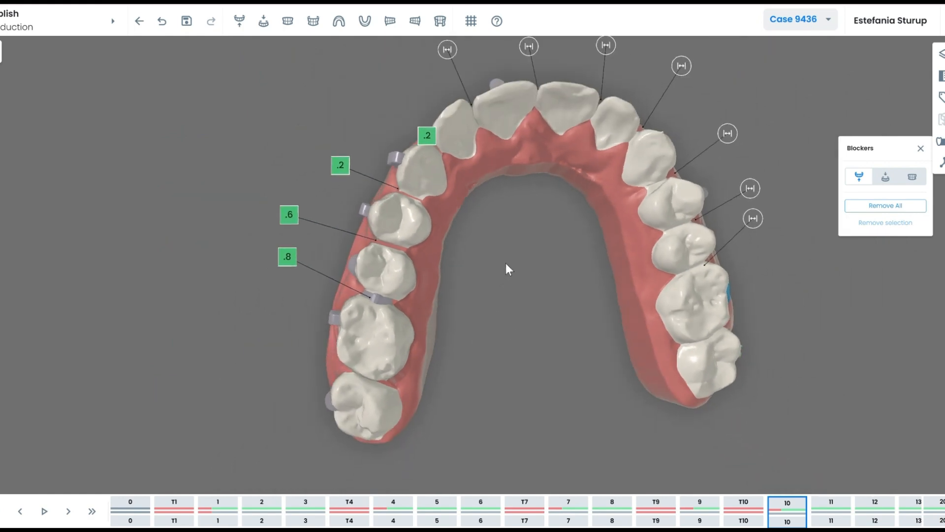
drag(506, 264, 505, 285)
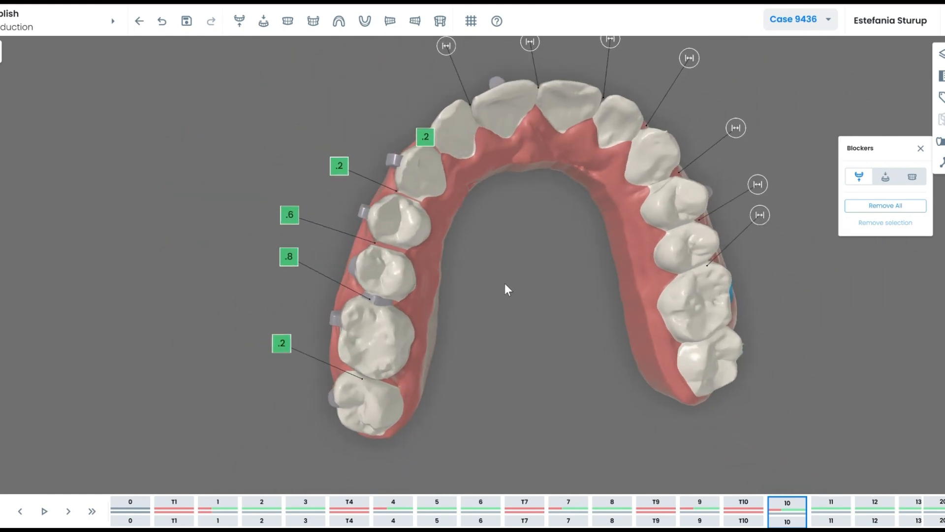
right_click(295, 219)
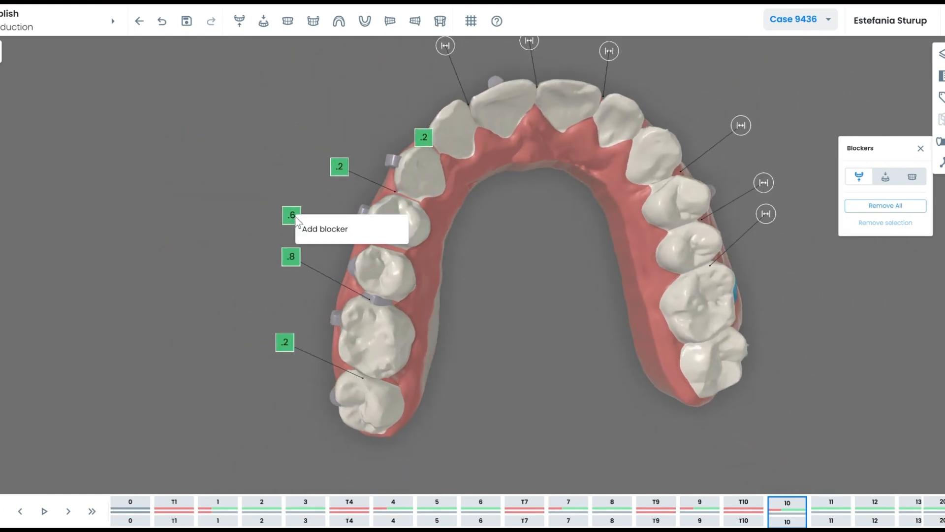
click(318, 230)
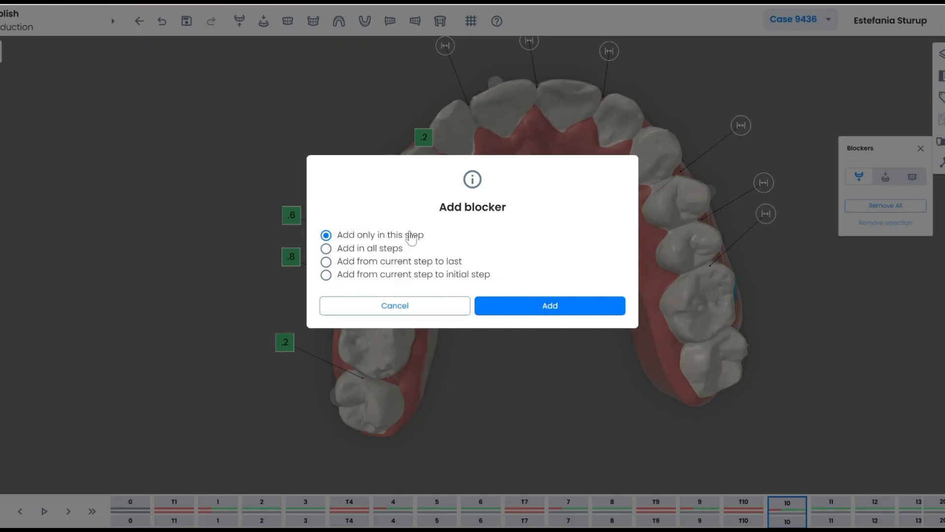
click(358, 248)
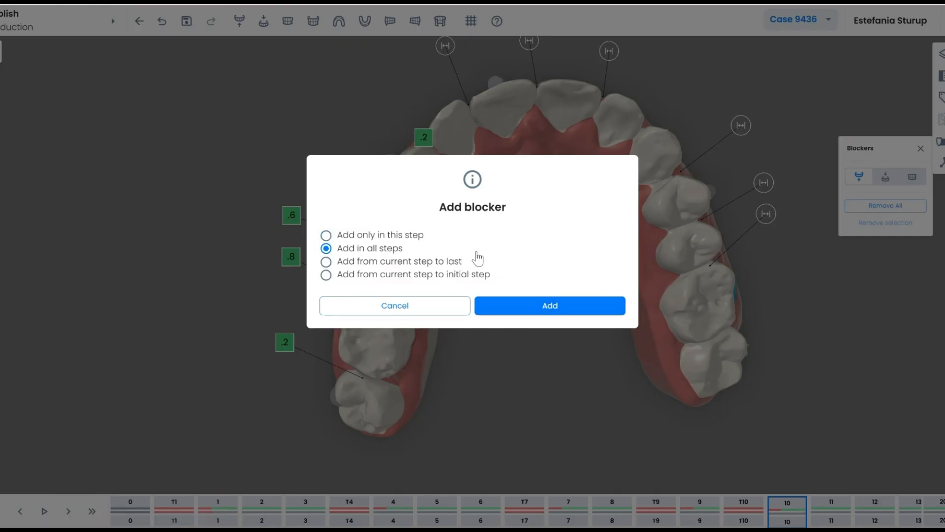
click(549, 312)
click(386, 247)
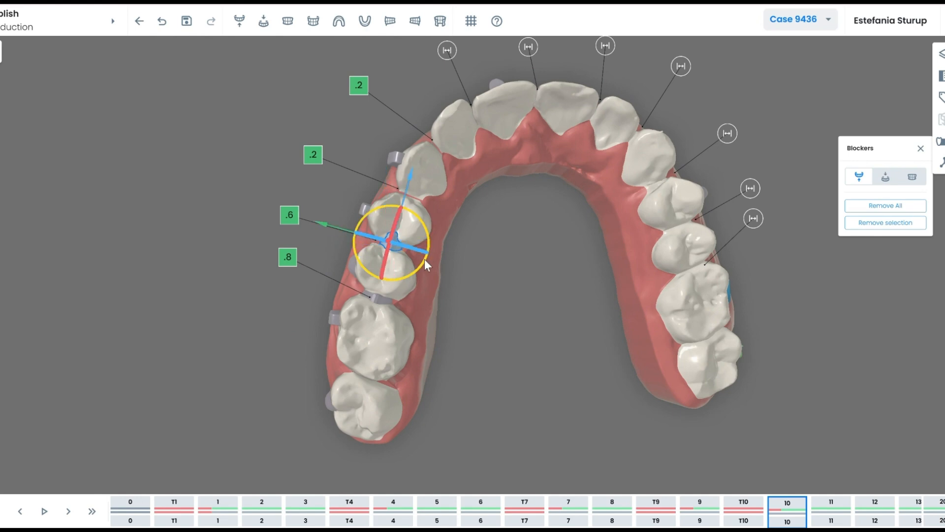
key(s)
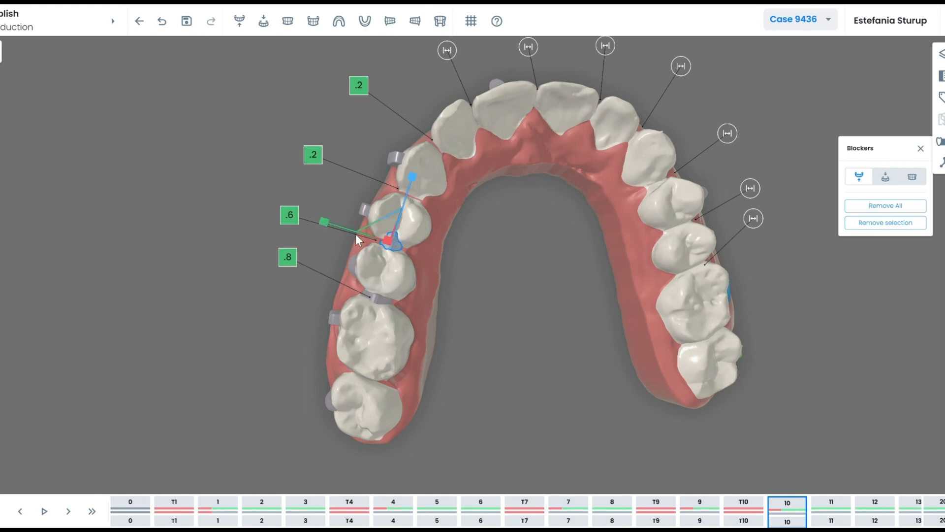
key(s)
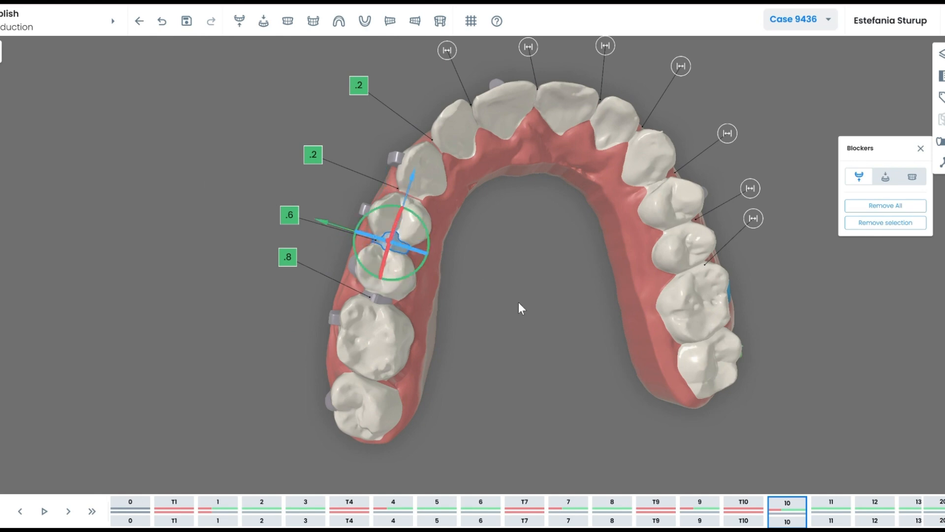
click(518, 302)
scroll(517, 248, down, 4)
drag(557, 274, 546, 293)
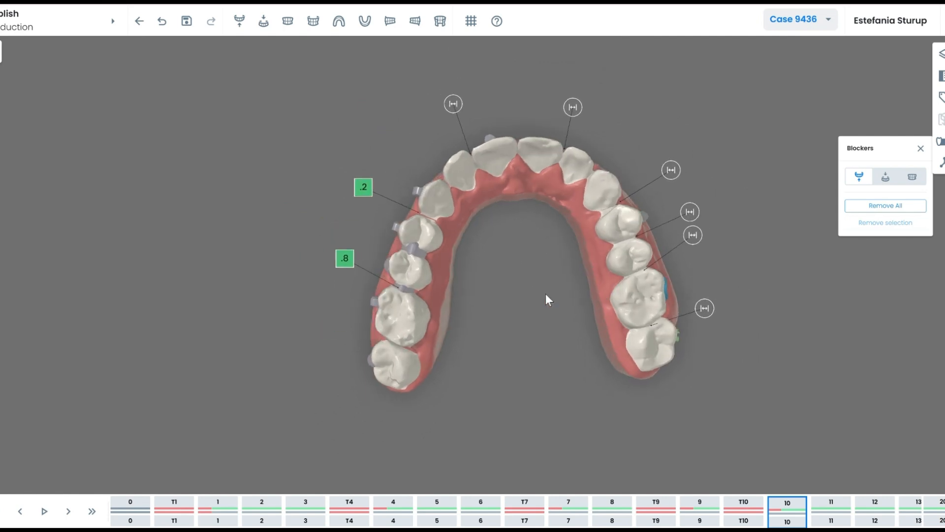
Close the blockers tool, enable a pokayoke and shift it into place inside the upper arch.
click(920, 148)
drag(522, 248, 534, 265)
click(940, 162)
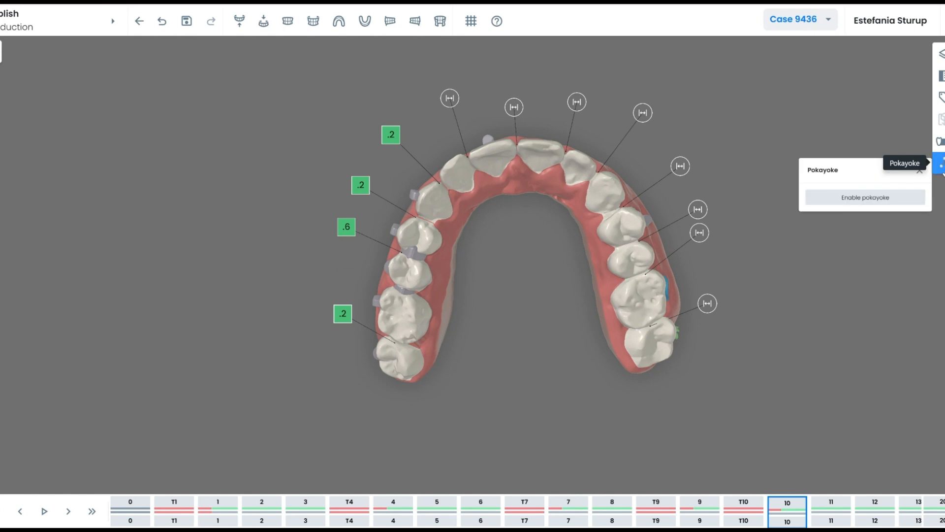
click(881, 202)
drag(646, 267, 536, 258)
click(535, 259)
drag(544, 314, 547, 324)
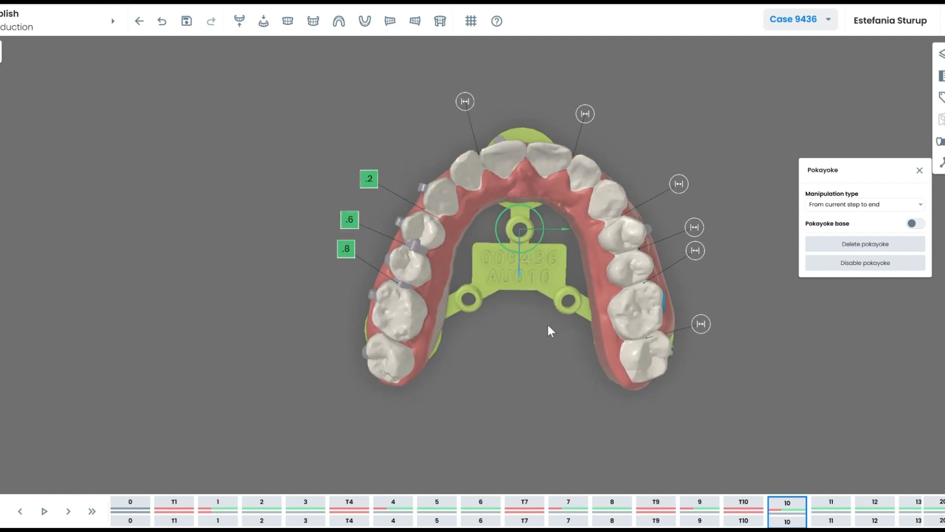
mouse_move(564, 228)
mouse_down()
mouse_move(530, 227)
mouse_move(556, 232)
mouse_up()
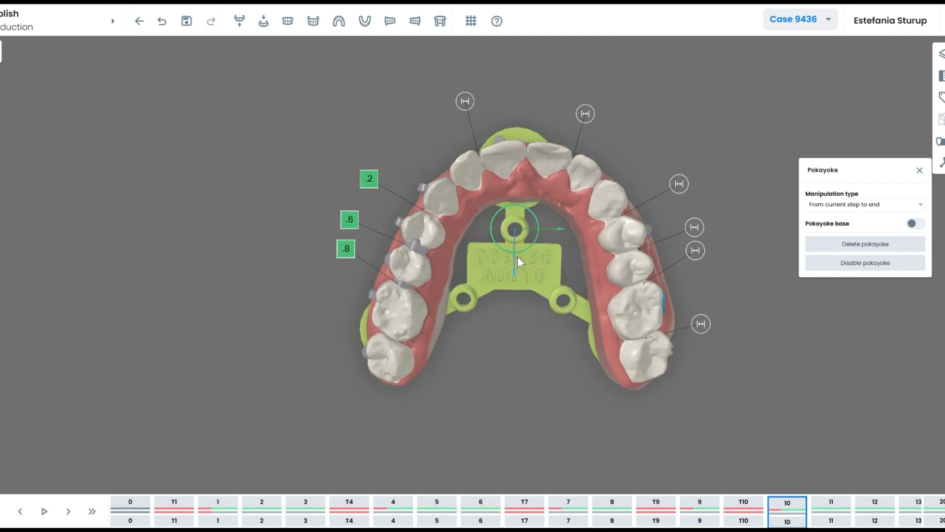
drag(525, 273, 556, 247)
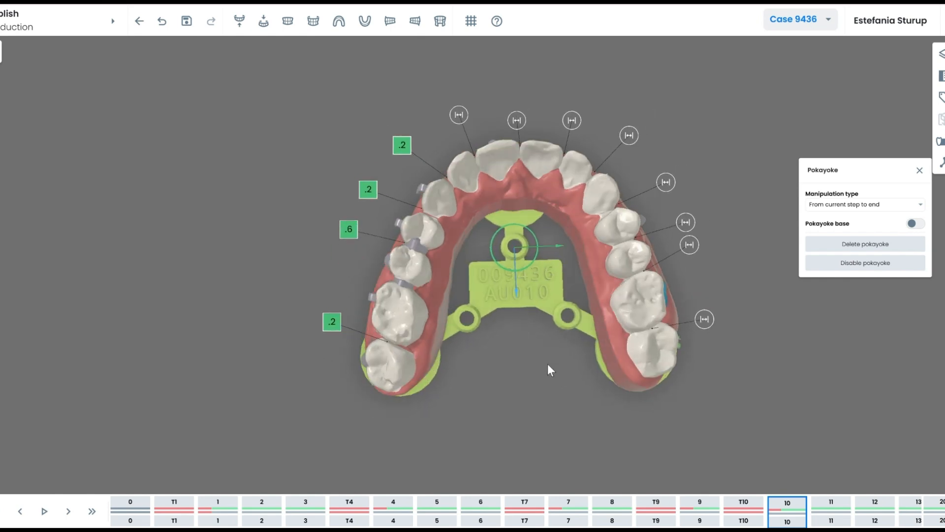
drag(547, 363, 526, 262)
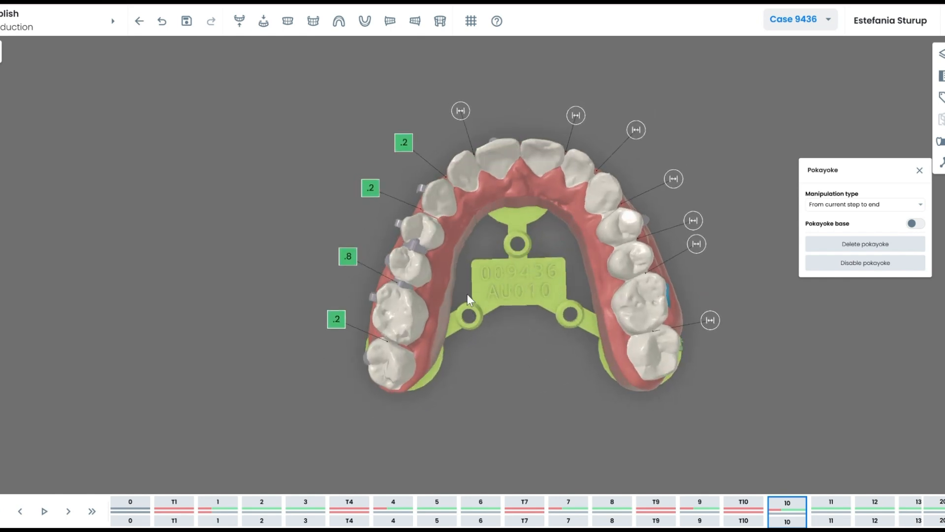
drag(509, 214, 501, 220)
drag(547, 336, 522, 327)
Add the pokayoke base plate, rotate the tab into position, and close the pokayoke tool.
click(913, 224)
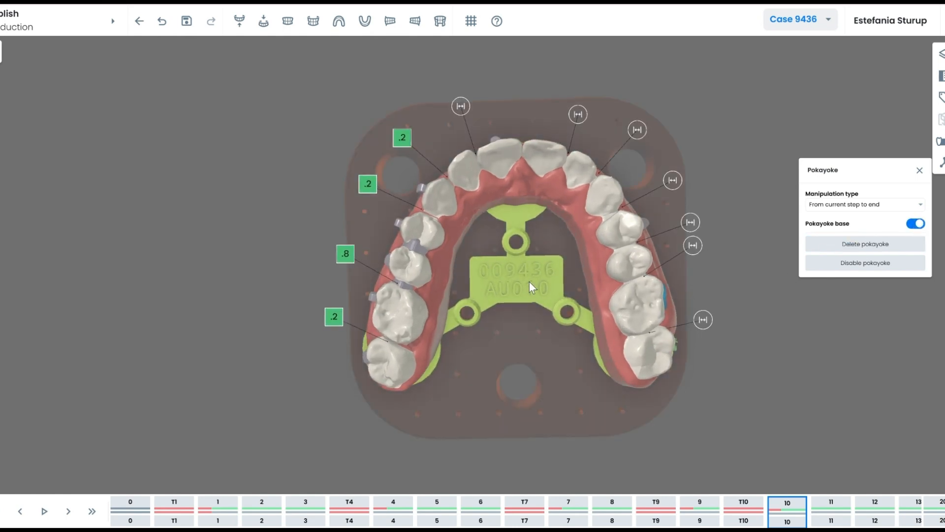
drag(538, 250, 540, 252)
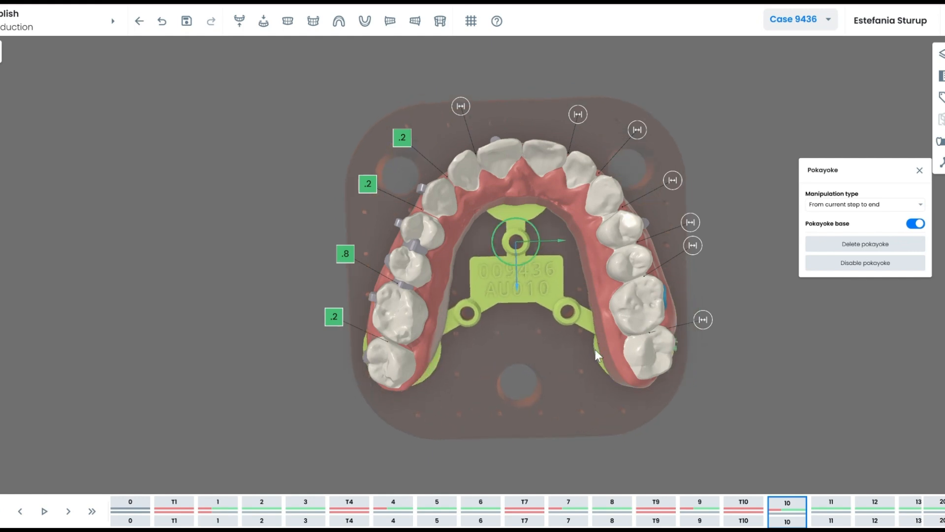
drag(595, 349, 456, 328)
click(489, 332)
mouse_move(526, 311)
mouse_down()
mouse_move(516, 312)
mouse_move(529, 312)
mouse_up()
click(920, 171)
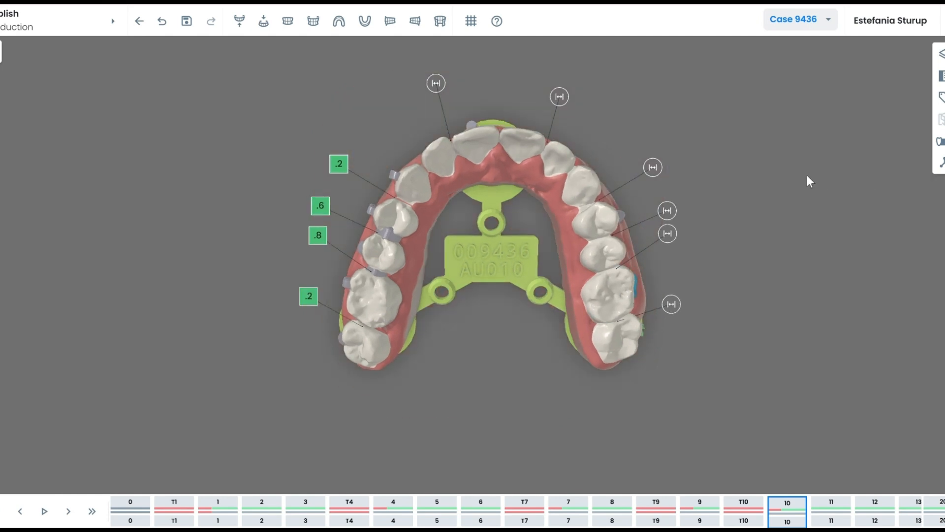
drag(483, 348, 526, 324)
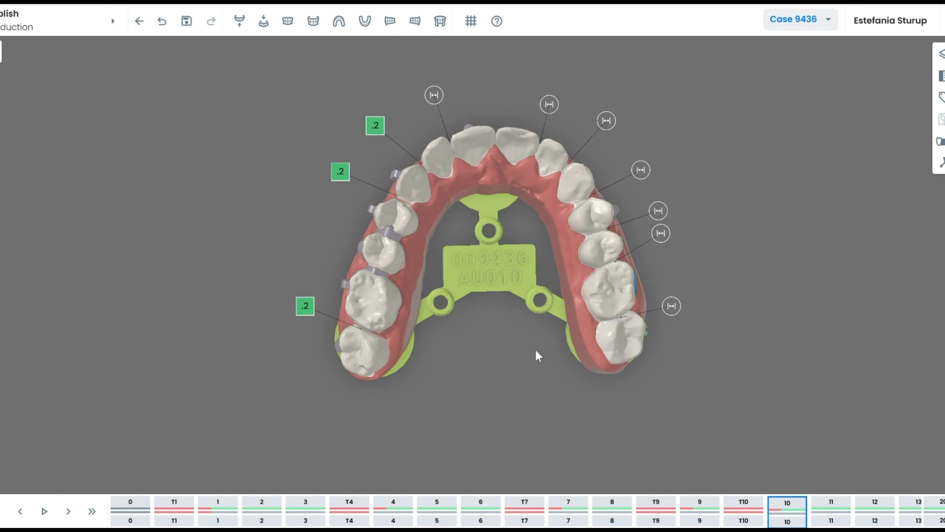
drag(535, 350, 506, 378)
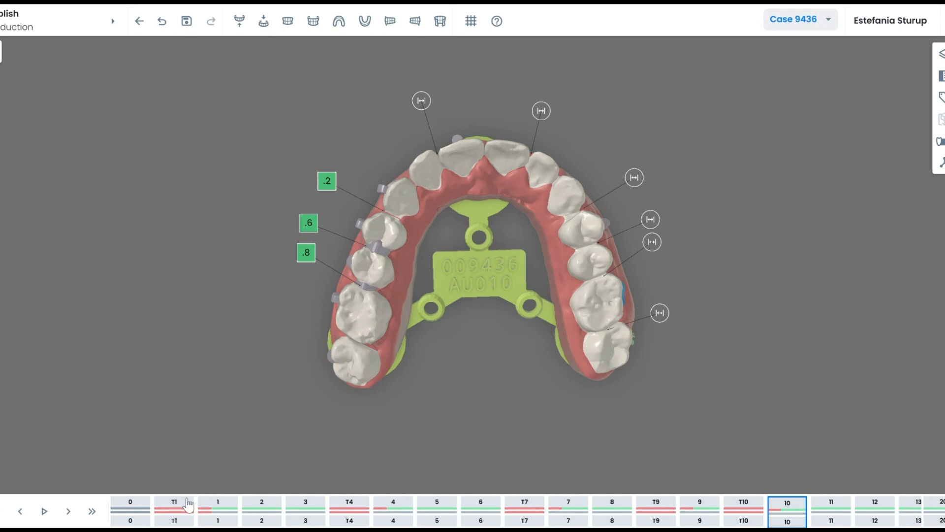
Download the case STL files as Case-9436.zip and open the downloaded archive.
click(215, 507)
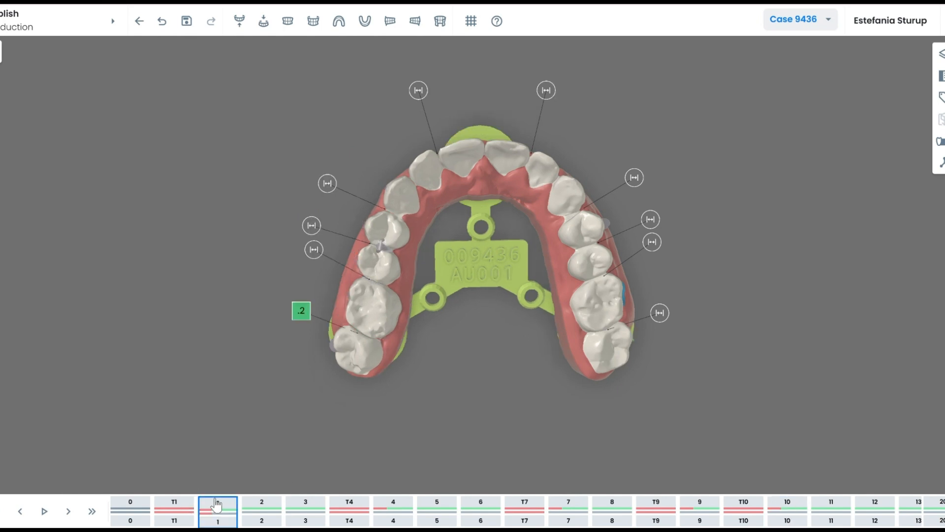
click(308, 506)
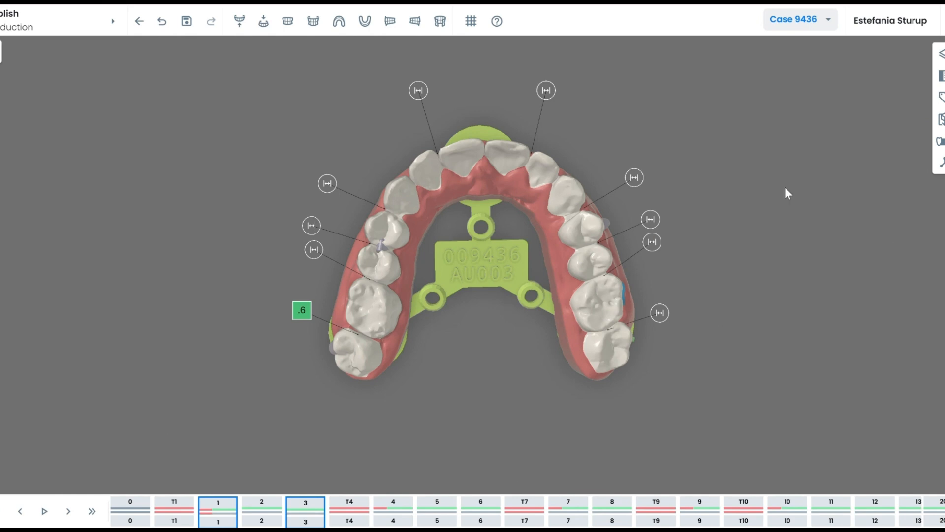
click(941, 120)
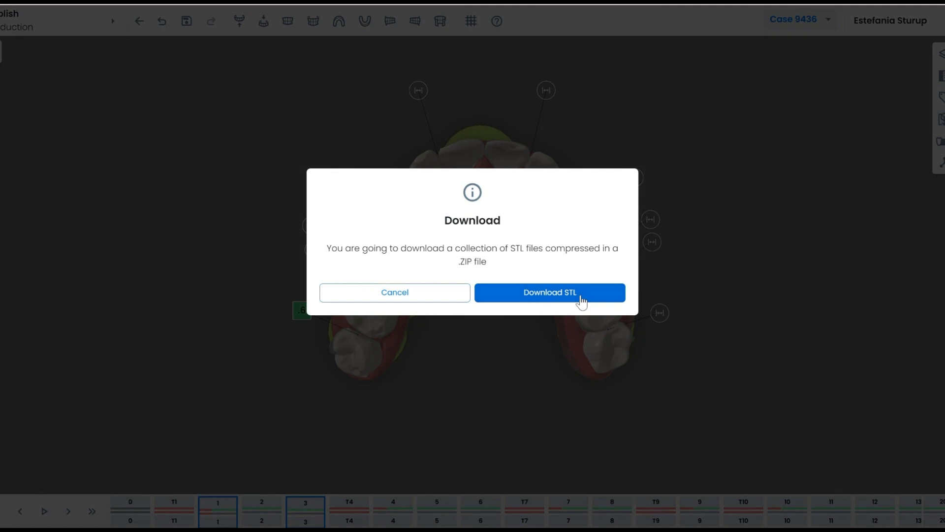
click(581, 299)
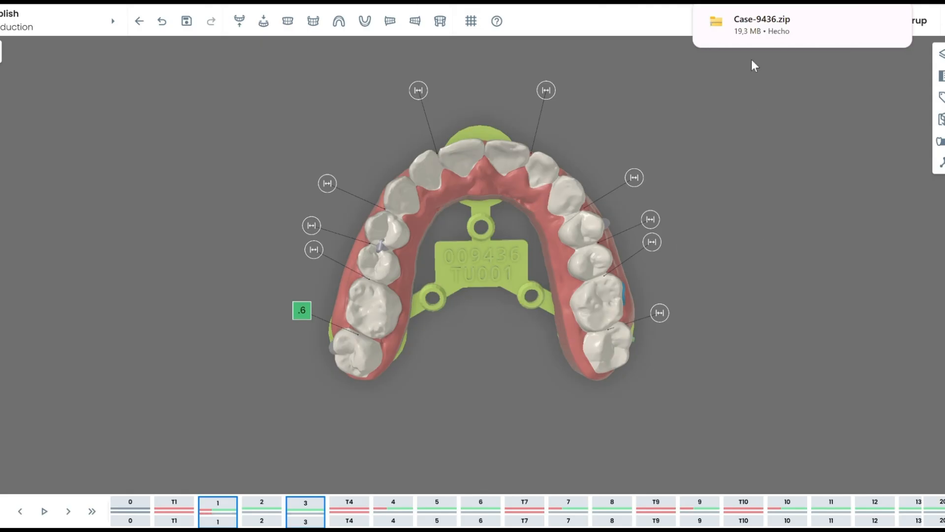
click(754, 33)
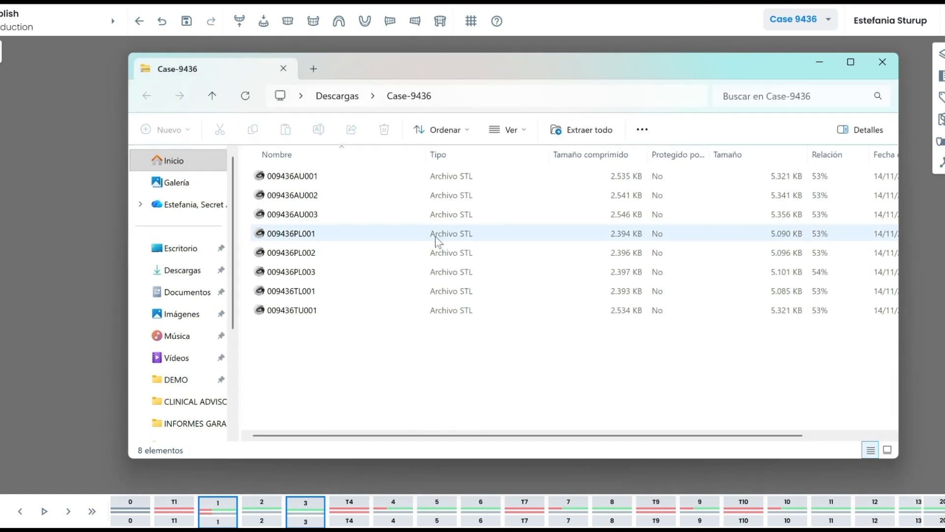
Open 009436AU001 from the archive with default options and orbit the model to a front view.
click(305, 178)
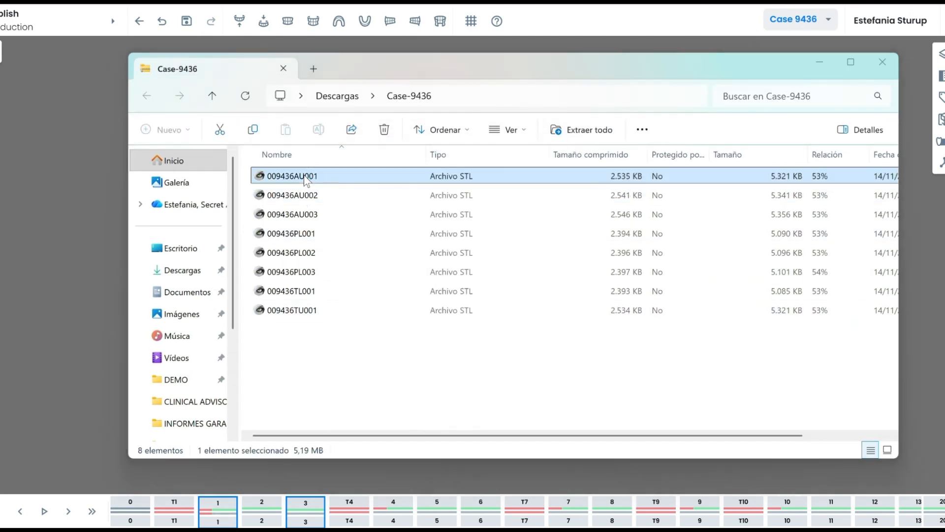
double_click(305, 177)
click(447, 289)
drag(326, 173, 380, 221)
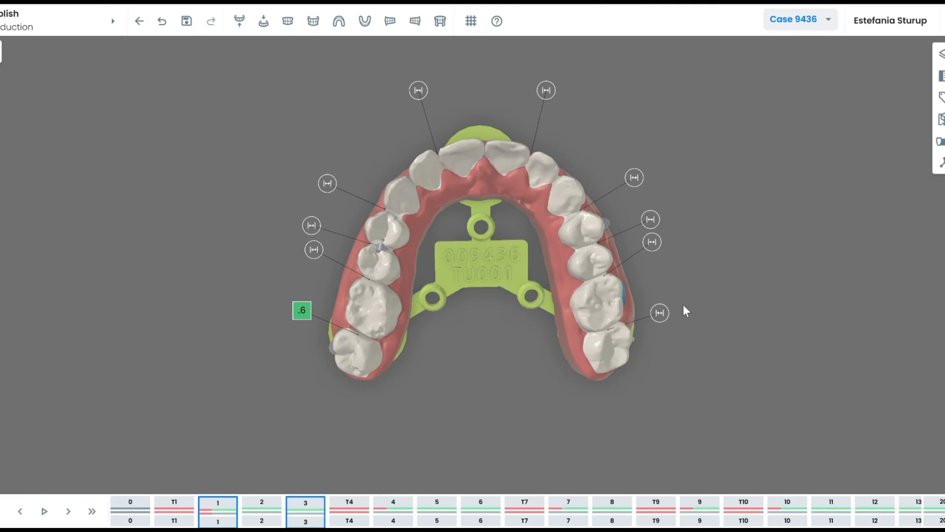
drag(590, 320, 509, 309)
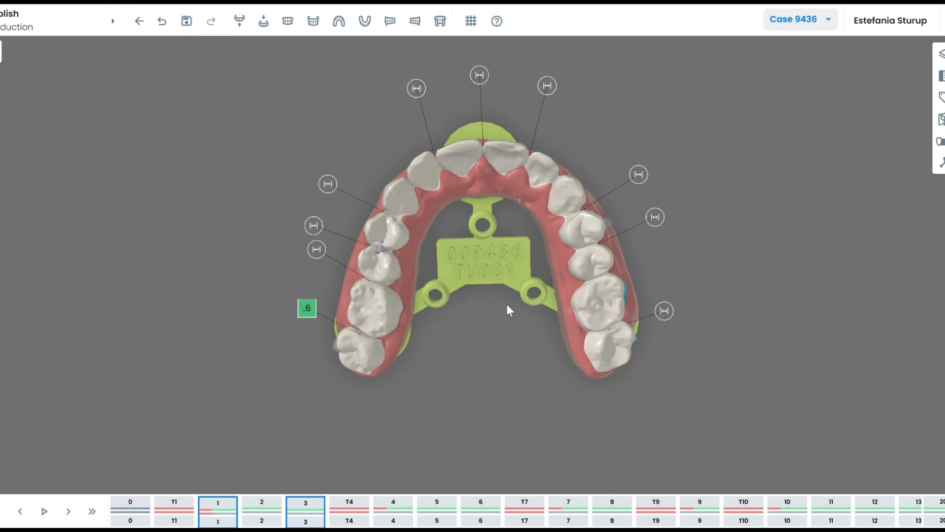